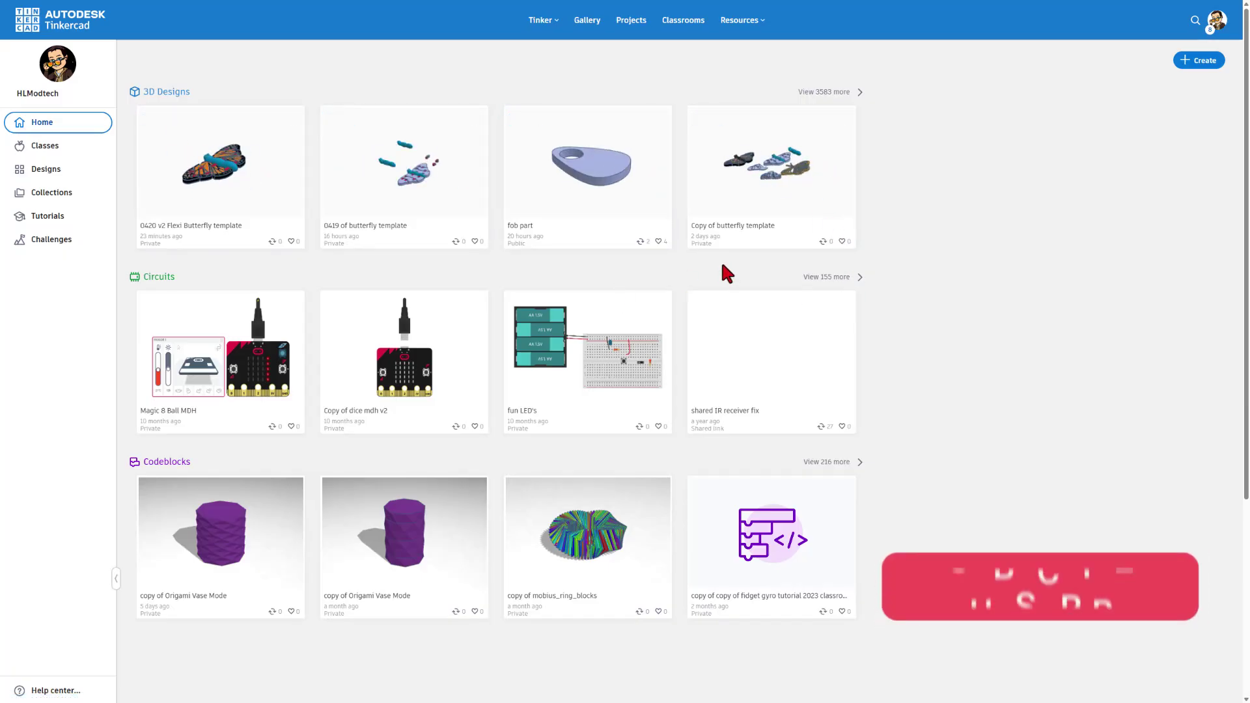
- Create a new 3D design from the dashboard's Create menu
{"action": "left_click", "coordinate": [1199, 61]}
{"action": "left_click", "coordinate": [1176, 89]}
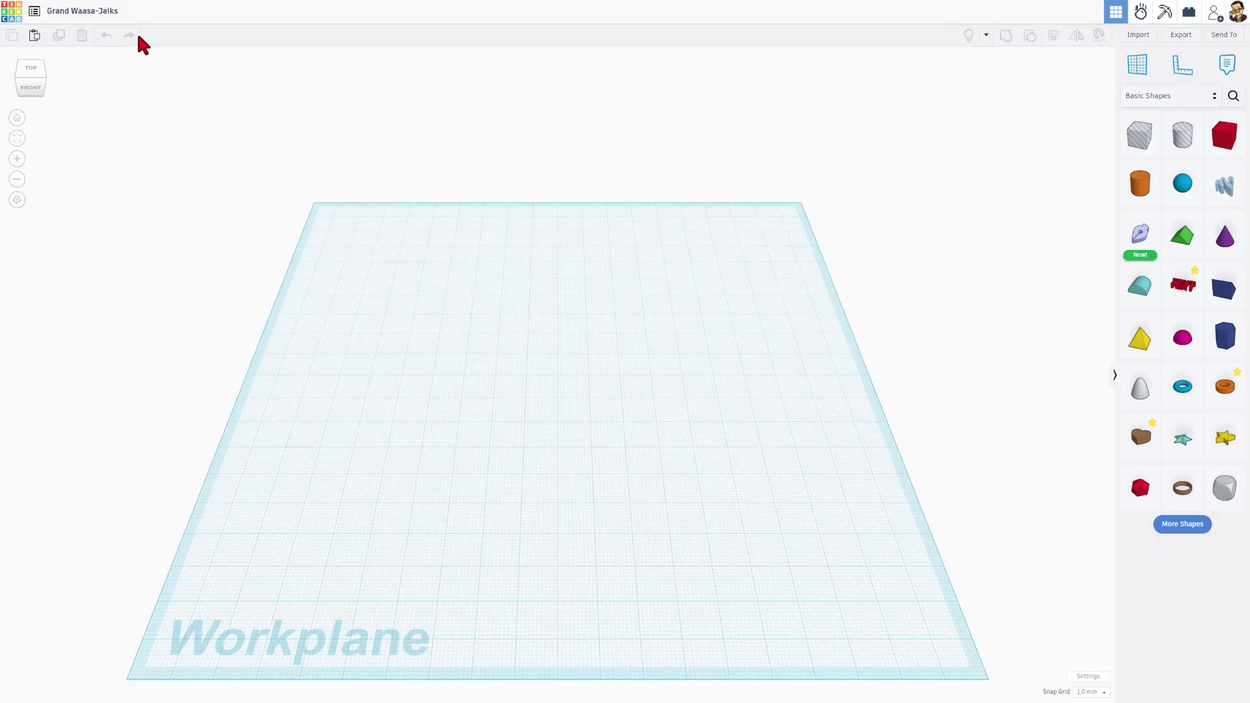
- Rename the design to 'house 2025' and reopen it from the dashboard for editing
{"action": "left_click", "coordinate": [103, 11]}
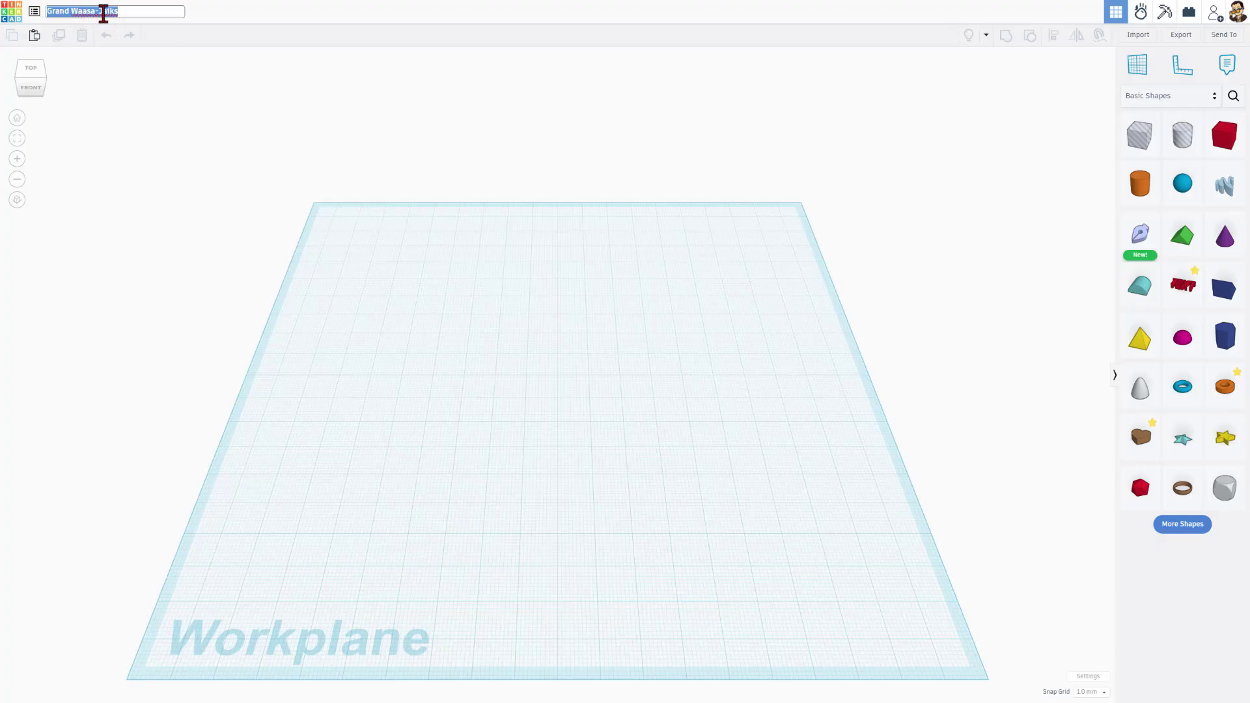
{"action": "type", "text": "house 2025"}
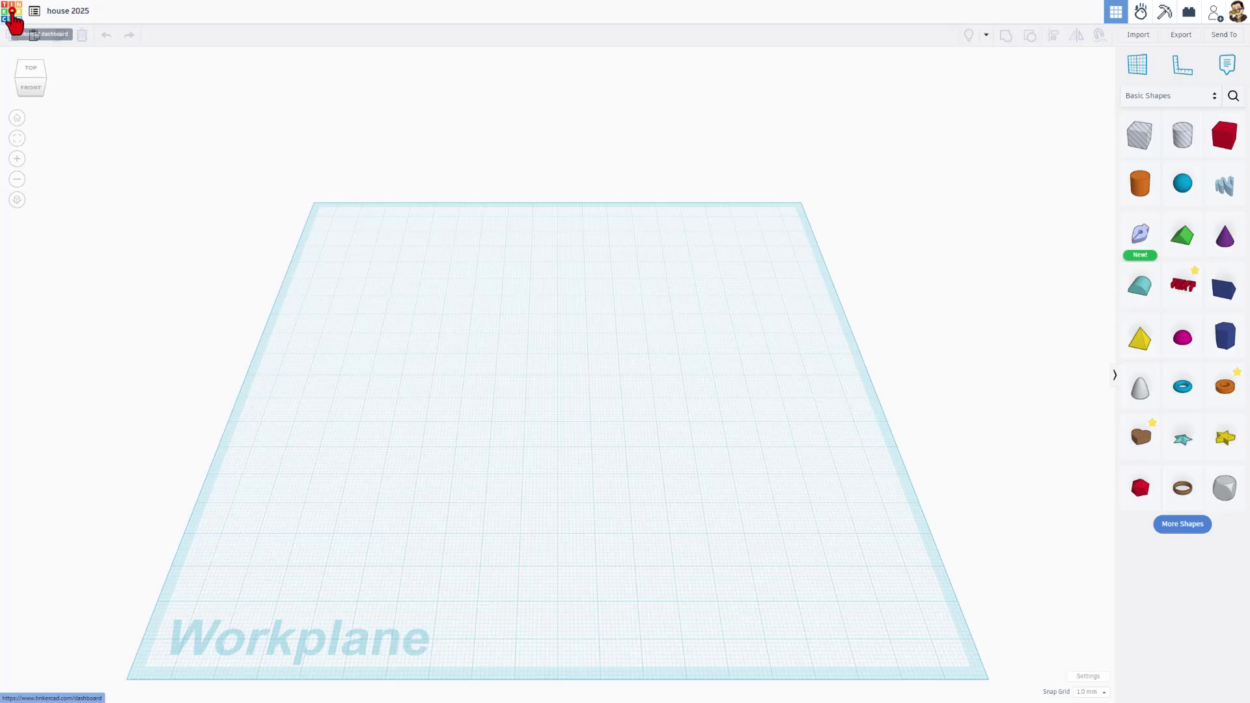
{"action": "left_click", "coordinate": [13, 16]}
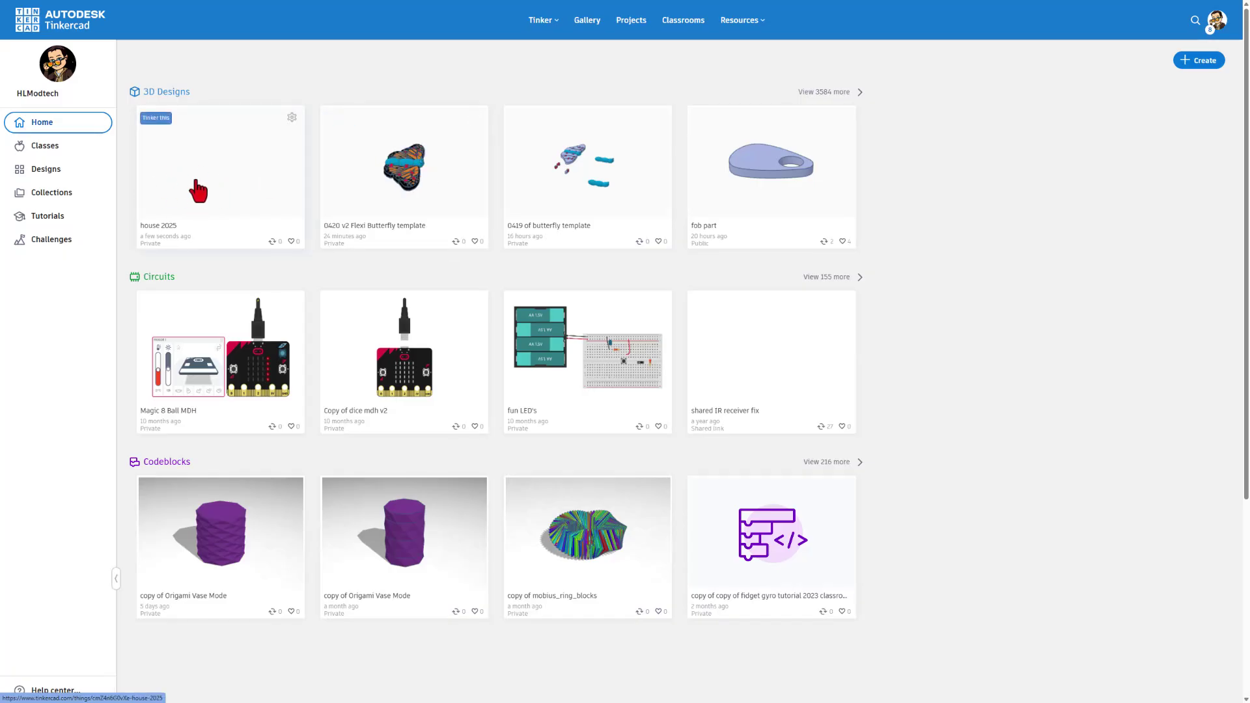
{"action": "left_click", "coordinate": [163, 120]}
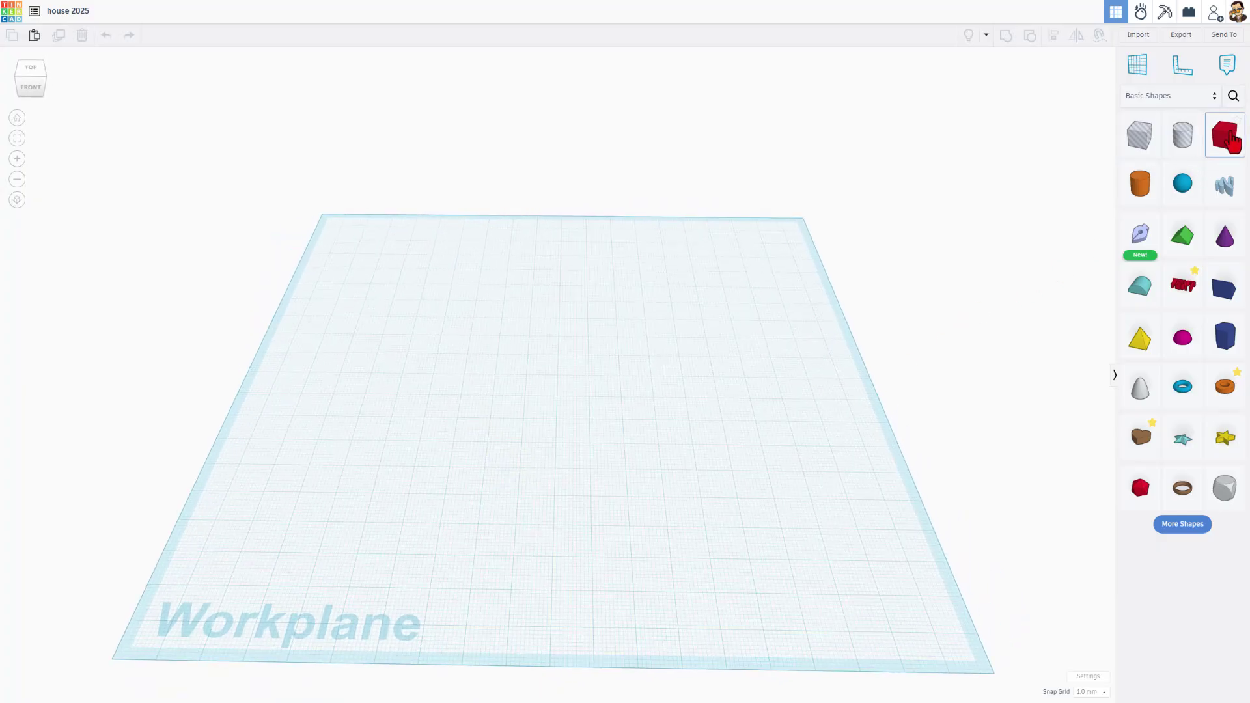
- Place a red Basic Shapes box on the workplane and roughly stretch its length, width and height
{"action": "left_click", "coordinate": [1181, 98]}
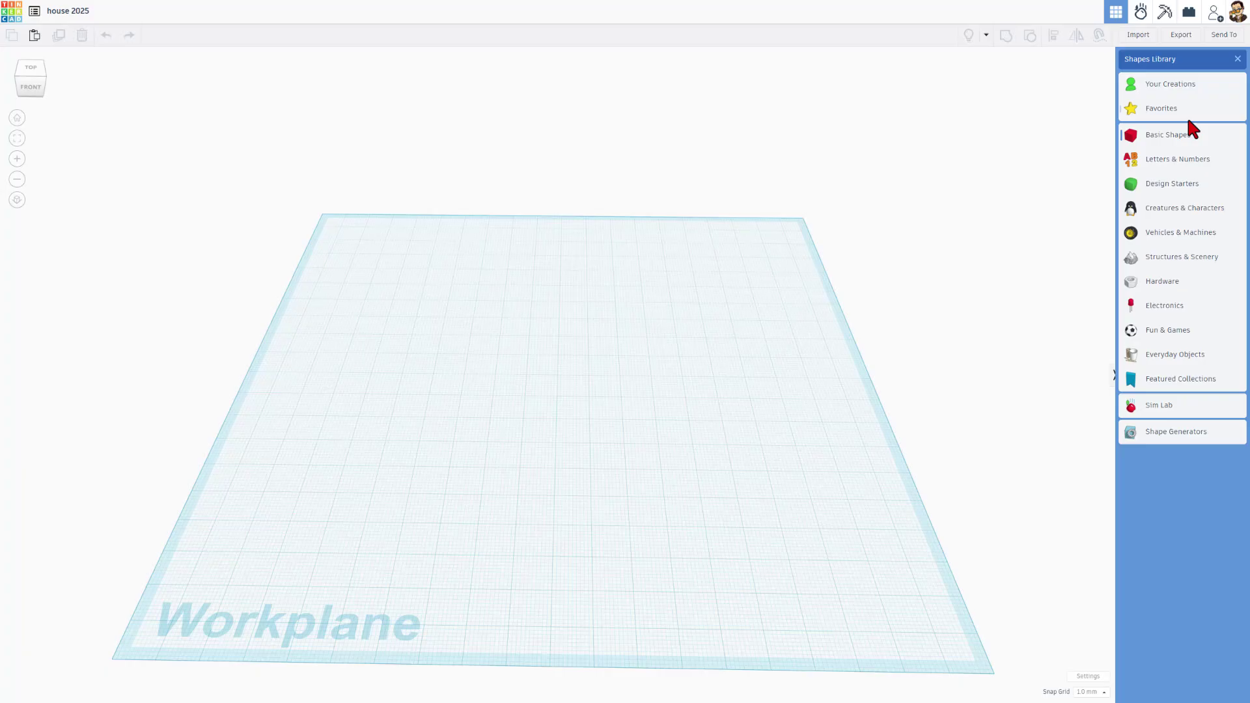
{"action": "left_click", "coordinate": [1168, 135]}
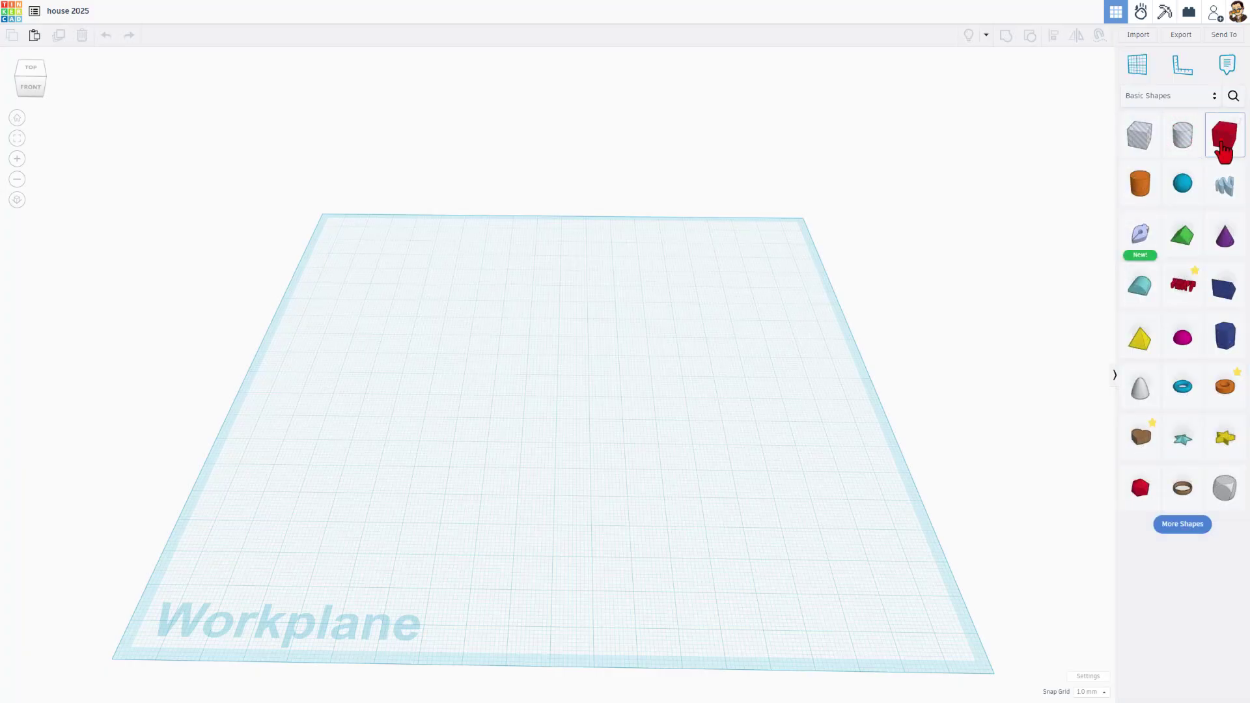
{"action": "left_click", "coordinate": [1224, 135]}
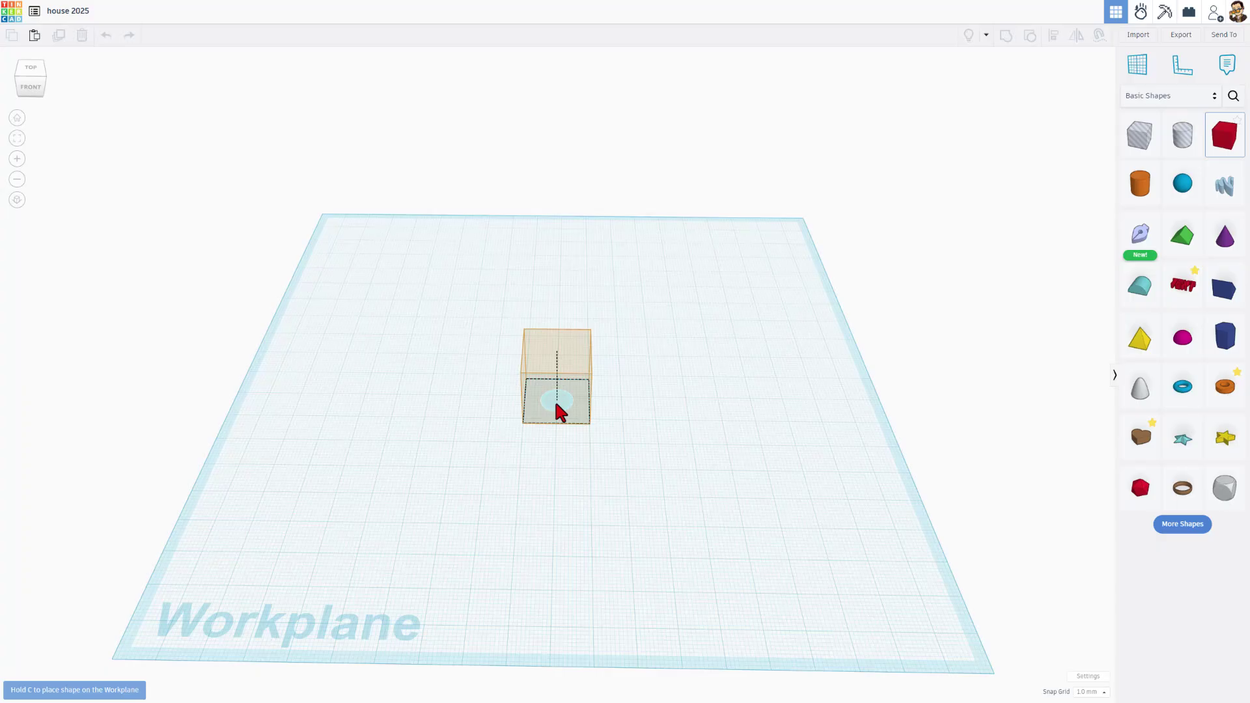
{"action": "left_click", "coordinate": [557, 399]}
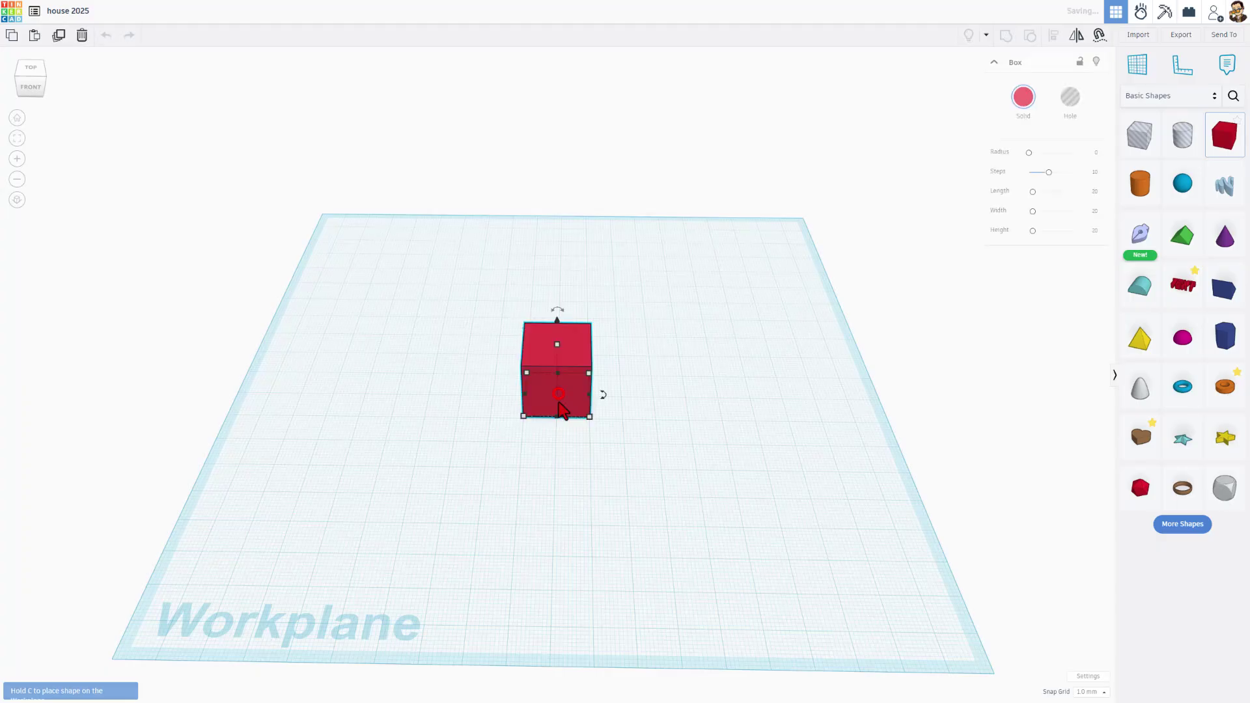
{"action": "right_click_drag", "start_coordinate": [506, 440], "coordinate": [569, 398]}
{"action": "left_click", "coordinate": [569, 398]}
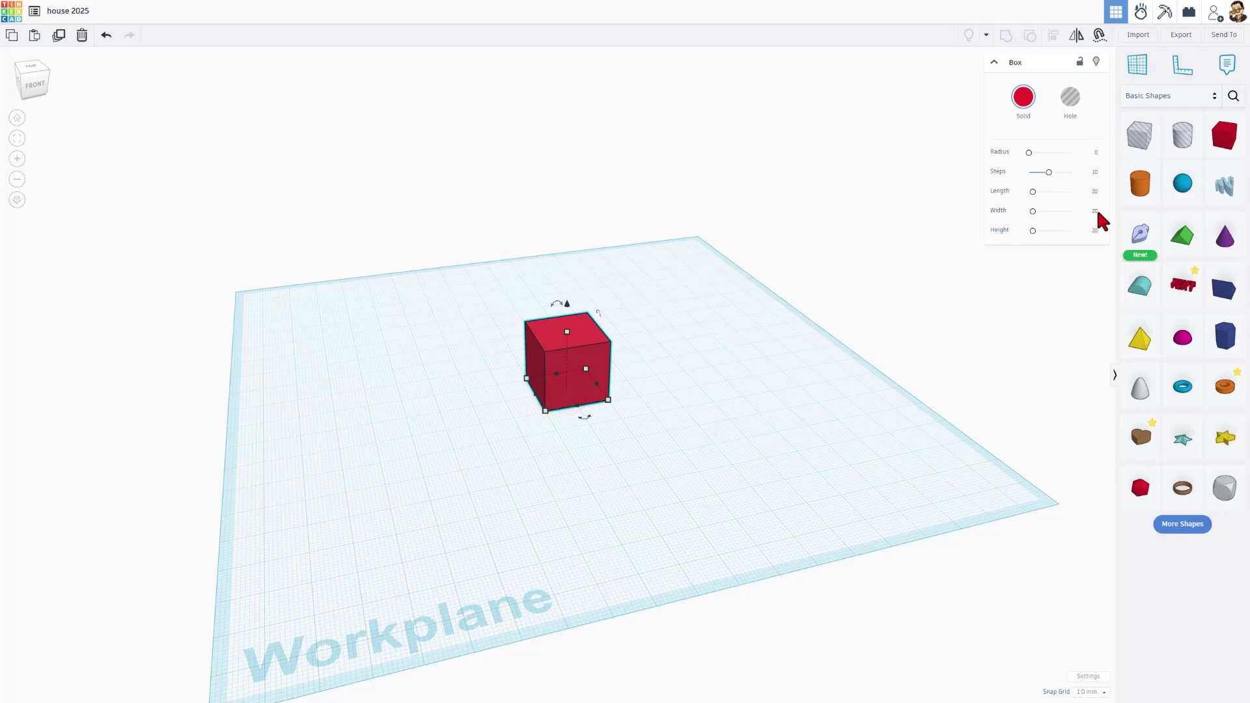
{"action": "left_click_drag", "start_coordinate": [531, 399], "coordinate": [392, 402]}
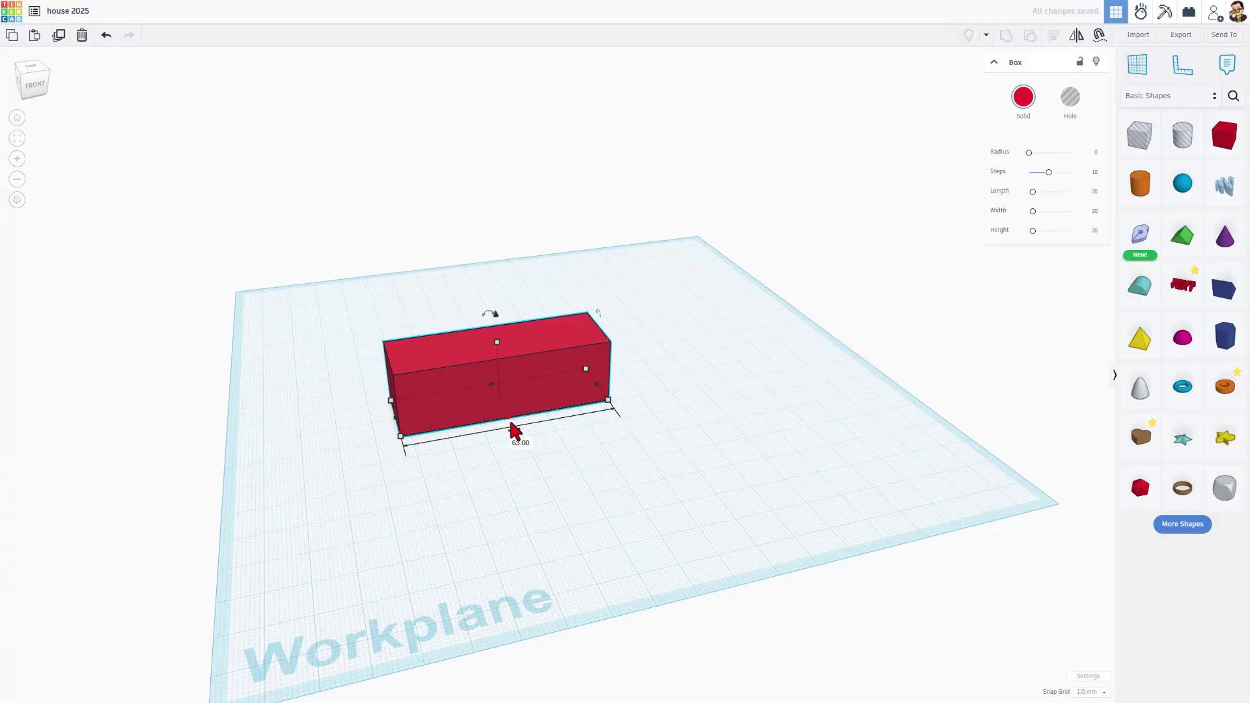
{"action": "left_click_drag", "start_coordinate": [514, 430], "coordinate": [531, 470]}
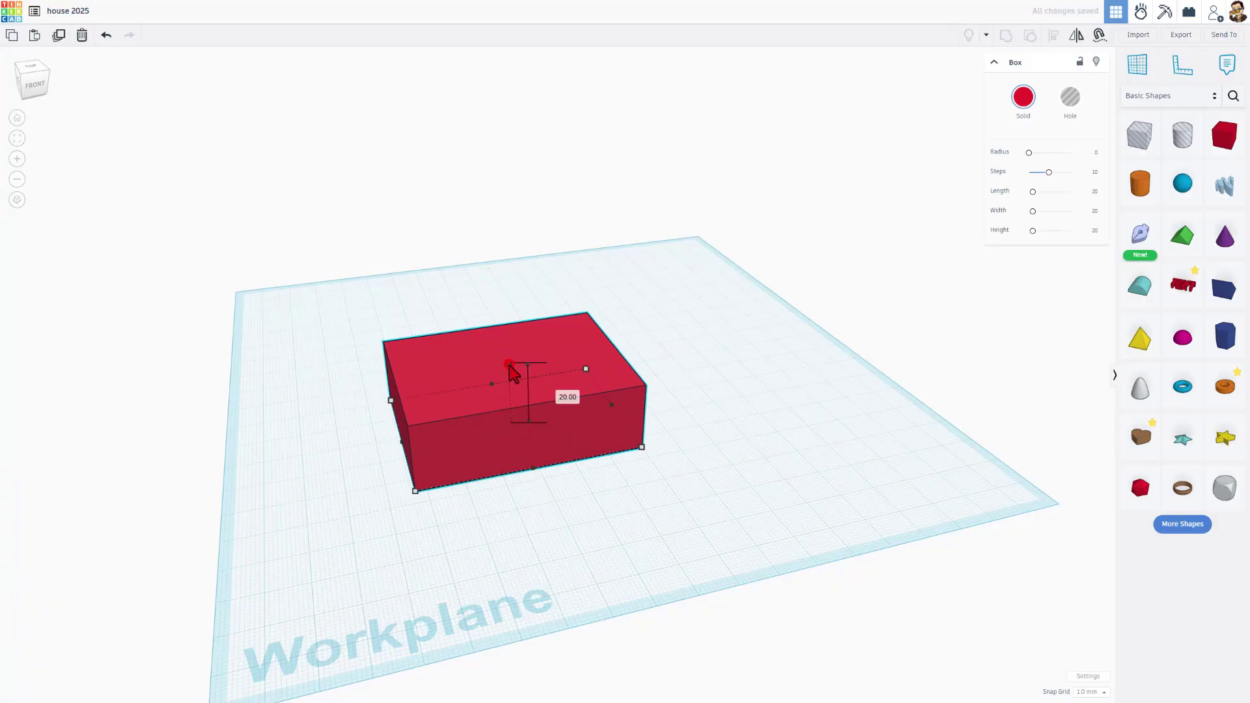
{"action": "left_click_drag", "start_coordinate": [509, 365], "coordinate": [509, 333]}
{"action": "left_click_drag", "start_coordinate": [482, 401], "coordinate": [528, 377]}
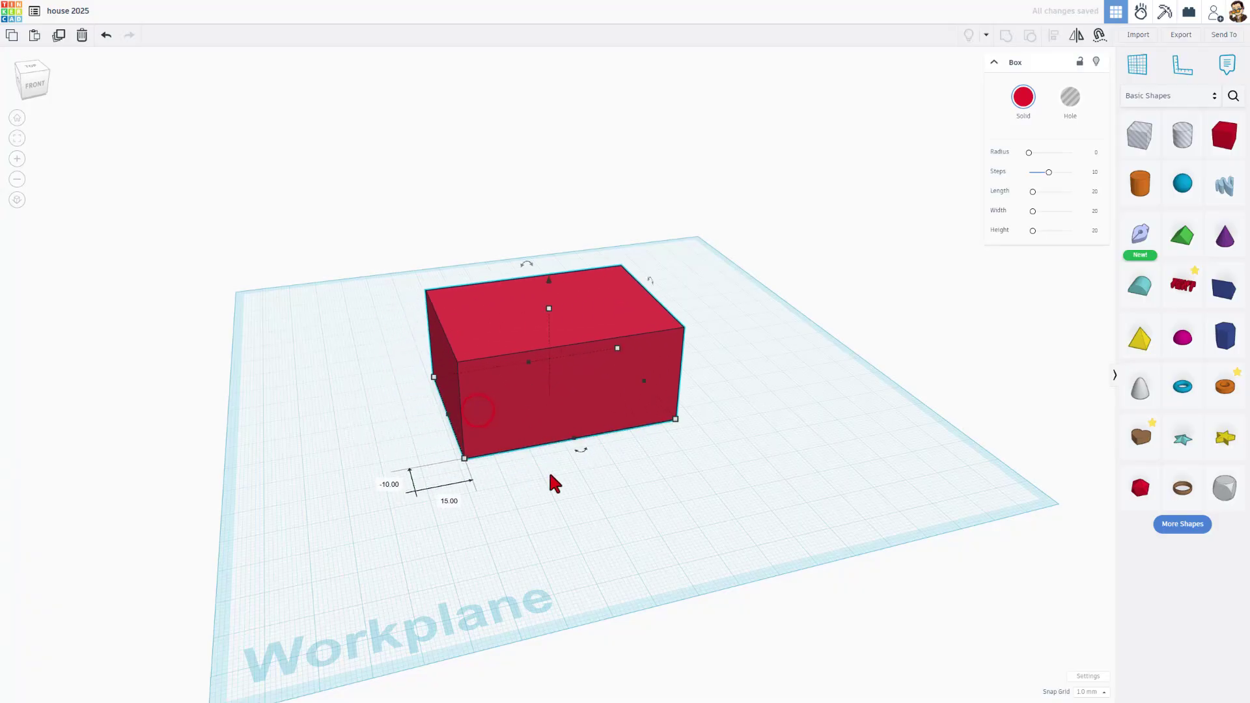
{"action": "left_click", "coordinate": [551, 475]}
{"action": "left_click", "coordinate": [463, 456]}
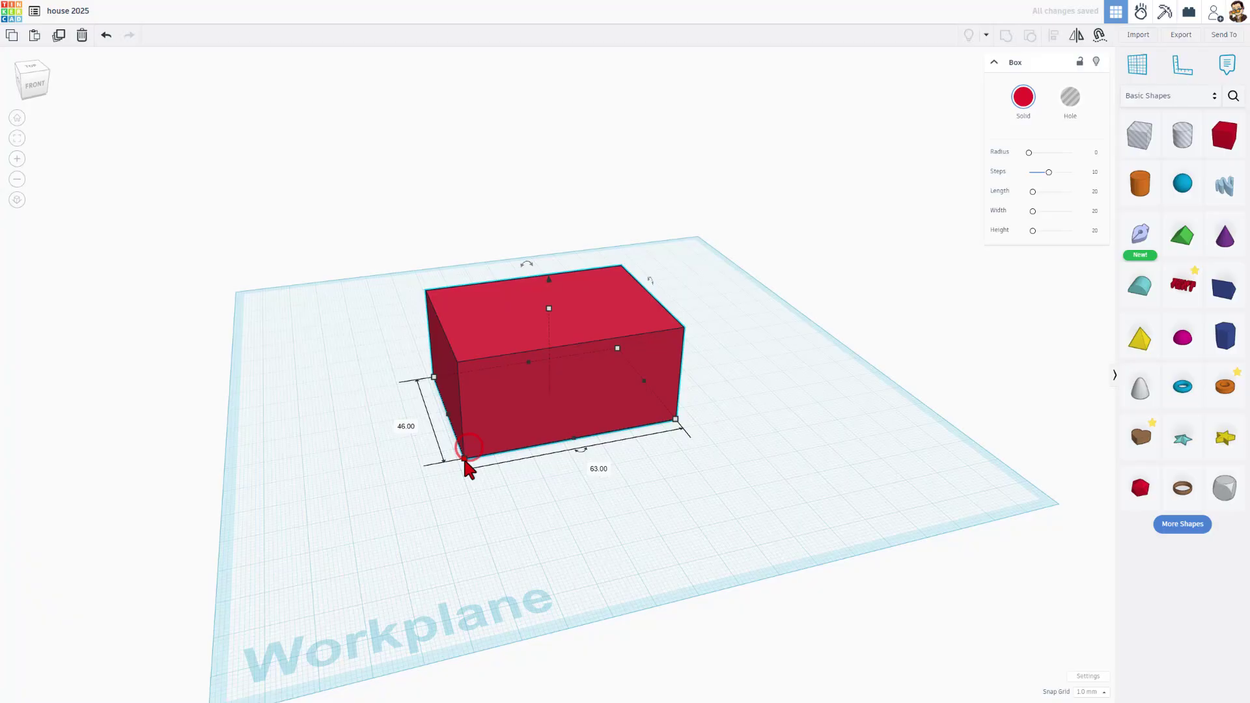
- Set the box's dimensions exactly to 80 by 50 mm with 35 mm height
{"action": "left_click", "coordinate": [595, 466]}
{"action": "type", "text": "80"}
{"action": "key", "text": "Return"}
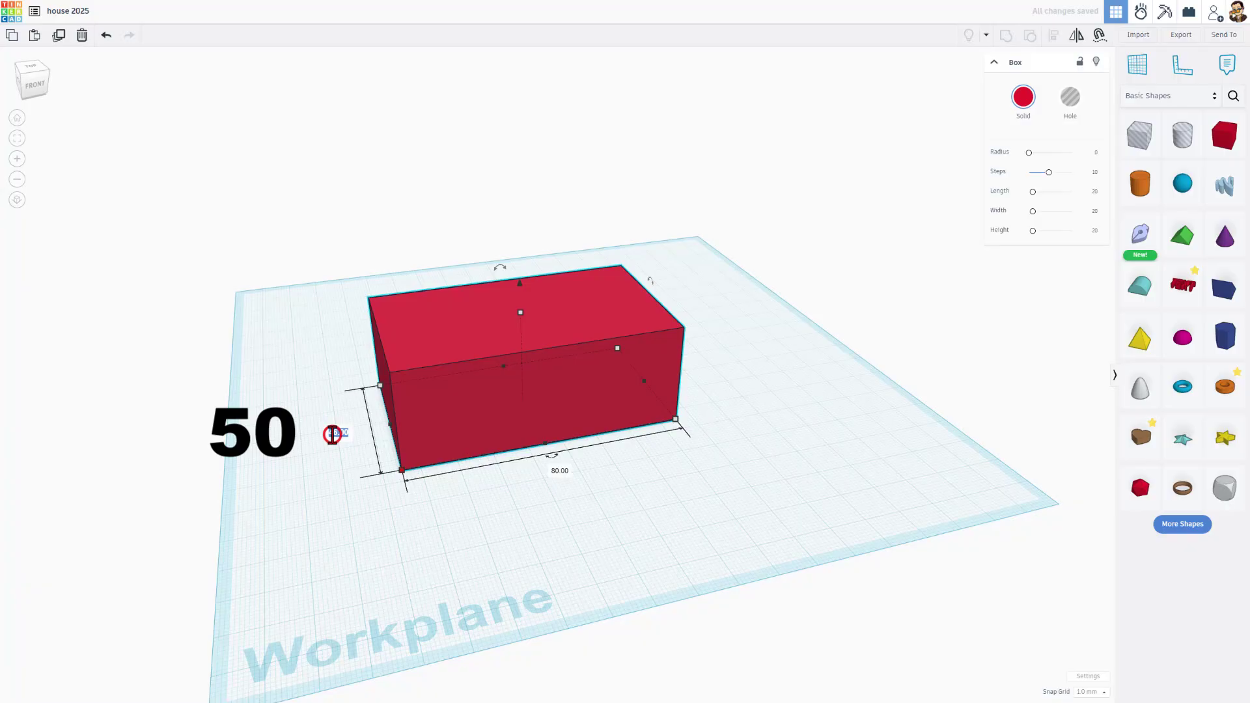
{"action": "type", "text": "50"}
{"action": "key", "text": "Return"}
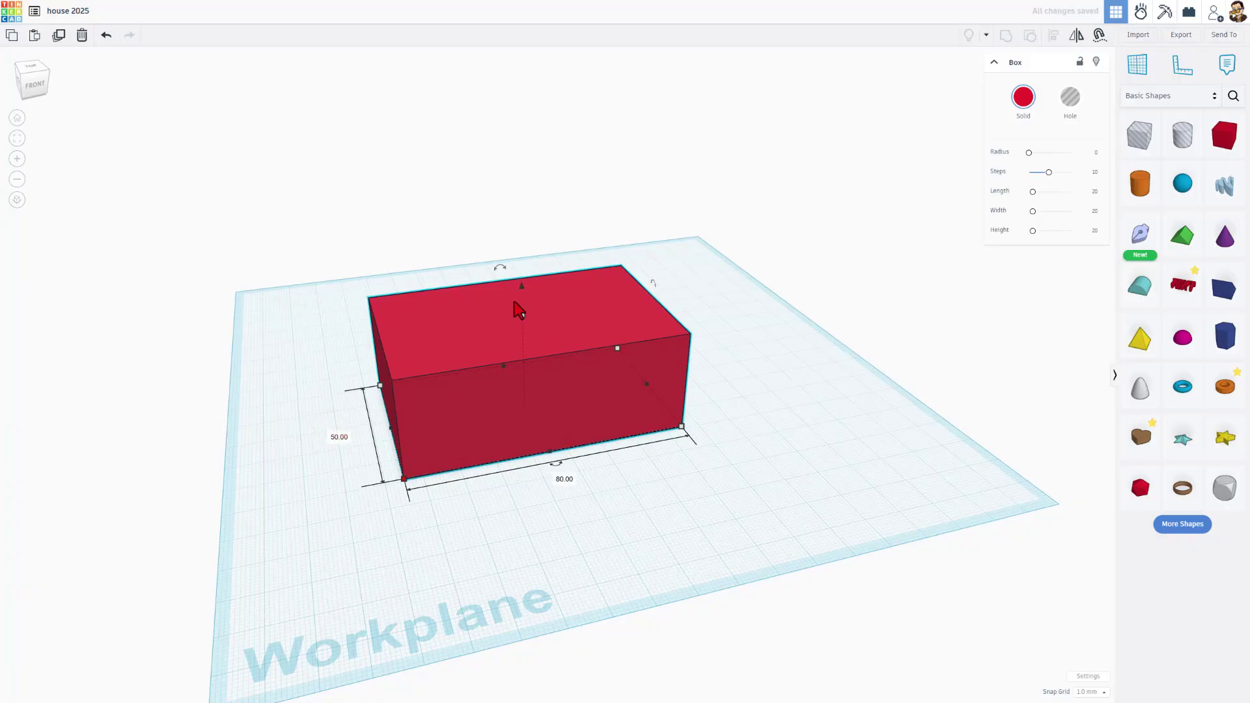
{"action": "mouse_move", "coordinate": [522, 315]}
{"action": "left_click", "coordinate": [570, 361]}
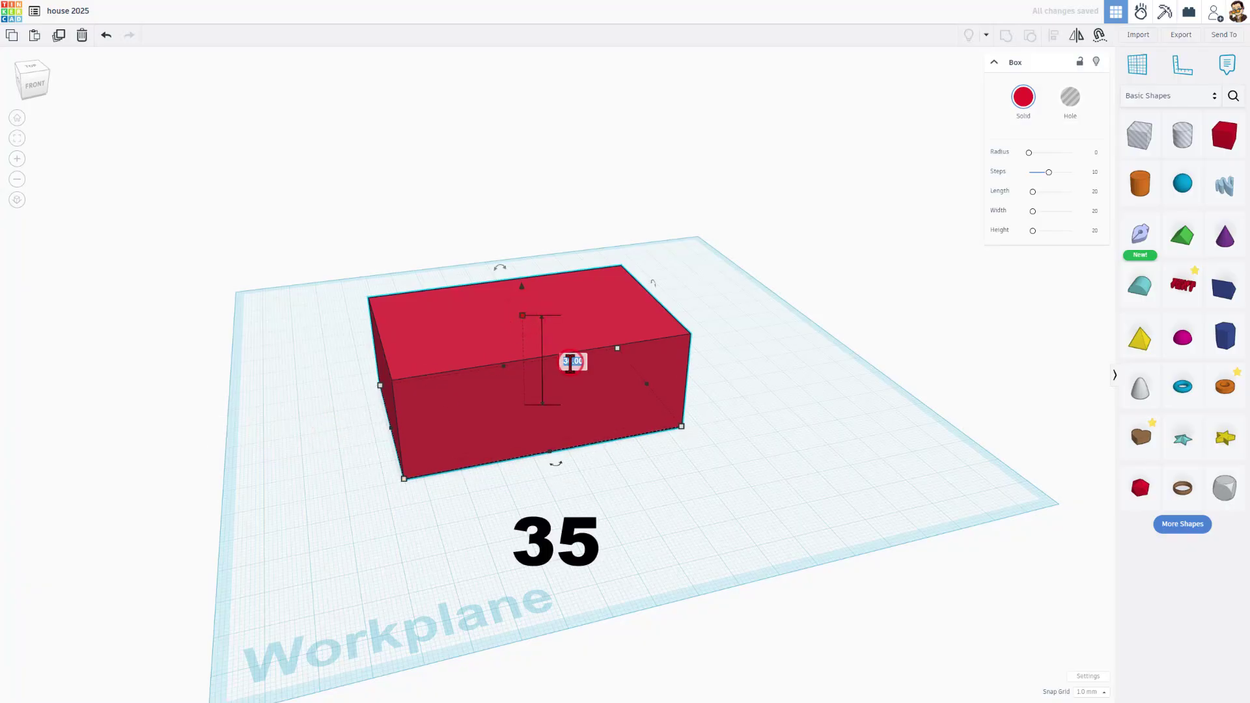
{"action": "type", "text": "35"}
{"action": "key", "text": "Return"}
{"action": "mouse_move", "coordinate": [545, 473]}
{"action": "right_mouse_down"}
{"action": "mouse_move", "coordinate": [510, 468]}
{"action": "mouse_move", "coordinate": [514, 443]}
{"action": "right_mouse_up"}
- Place the Ruler at the box's front-left corner and change the -5.00 offset to 0
{"action": "mouse_move", "coordinate": [627, 498]}
{"action": "right_mouse_down"}
{"action": "mouse_move", "coordinate": [504, 507]}
{"action": "mouse_move", "coordinate": [405, 484]}
{"action": "right_mouse_up"}
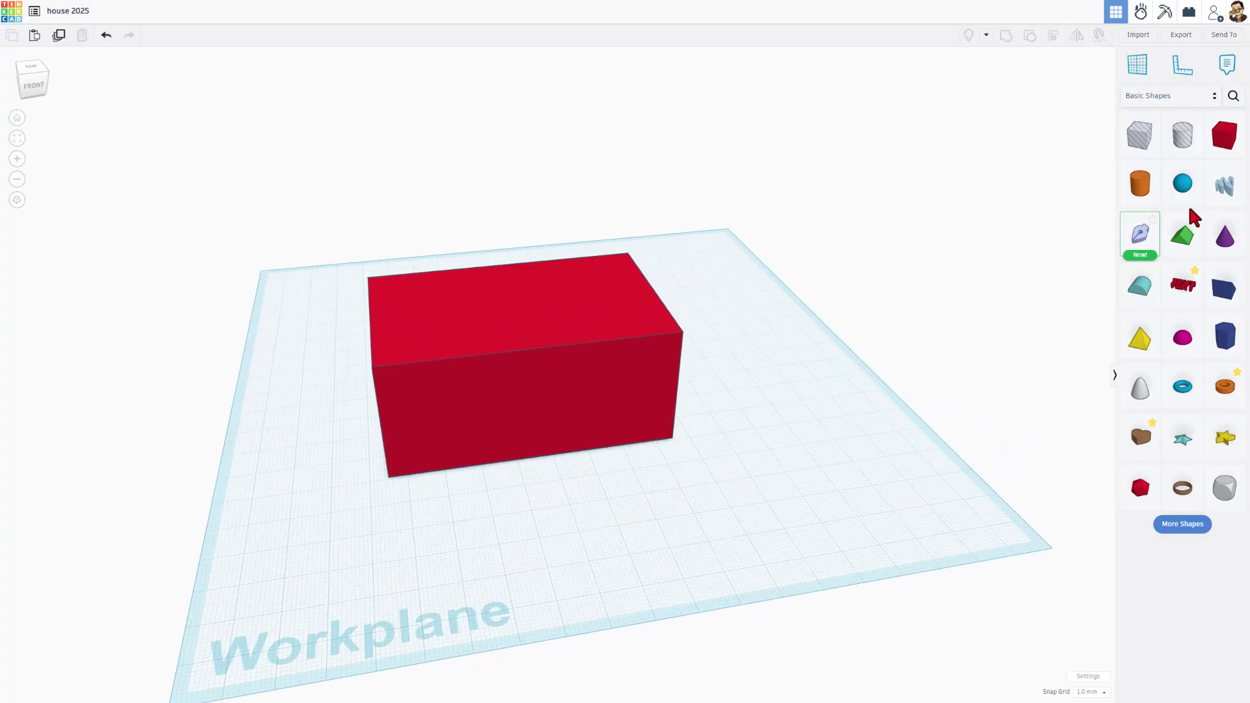
{"action": "left_click", "coordinate": [1173, 73]}
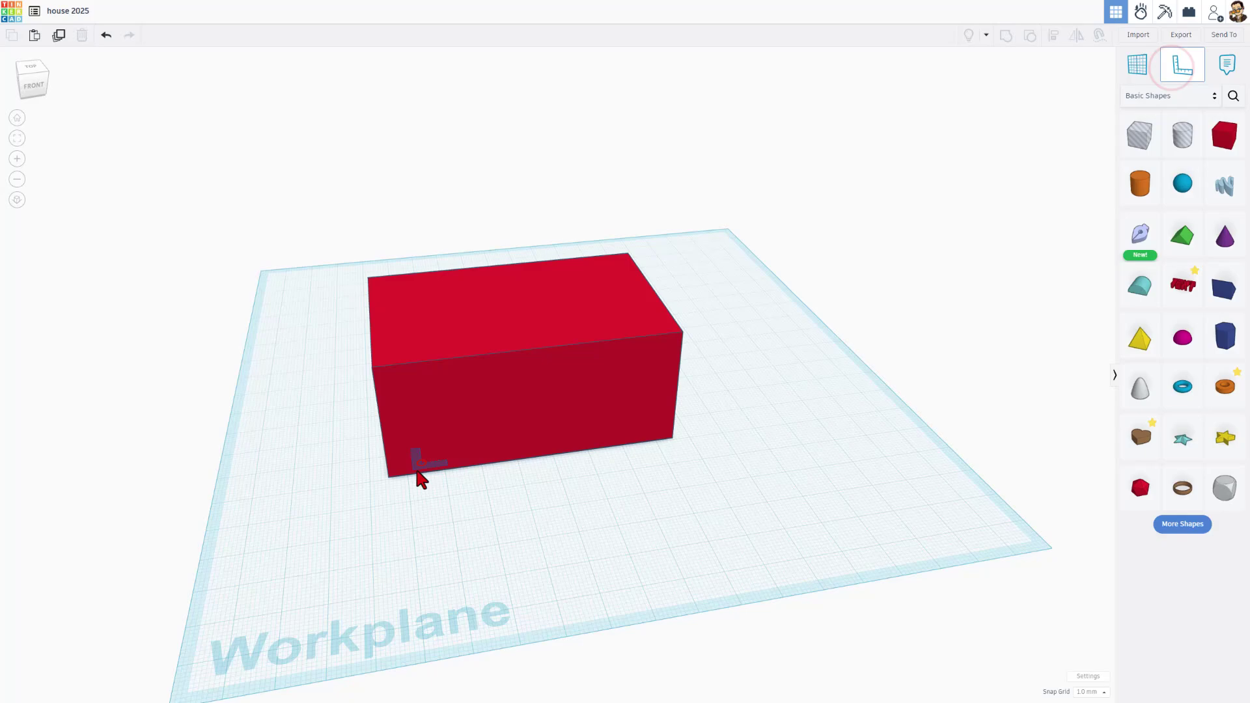
{"action": "scroll", "coordinate": [399, 505], "scroll_direction": "up", "scroll_amount": 5}
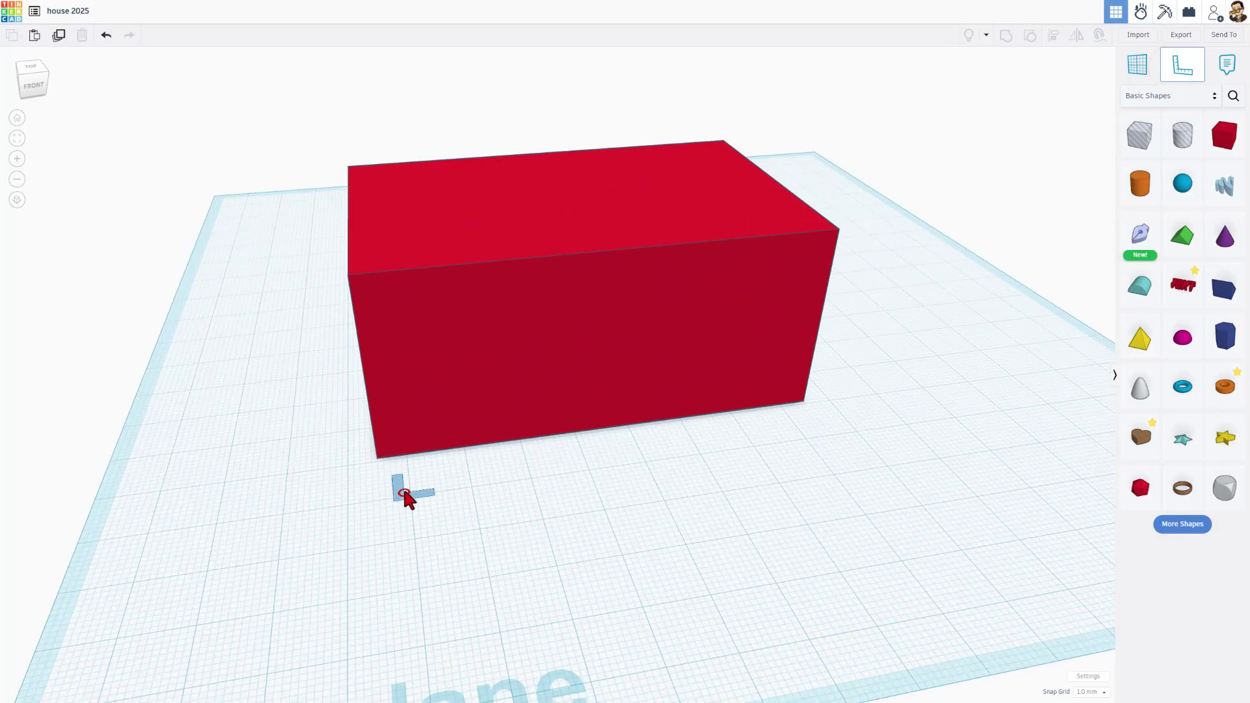
{"action": "left_click", "coordinate": [410, 496]}
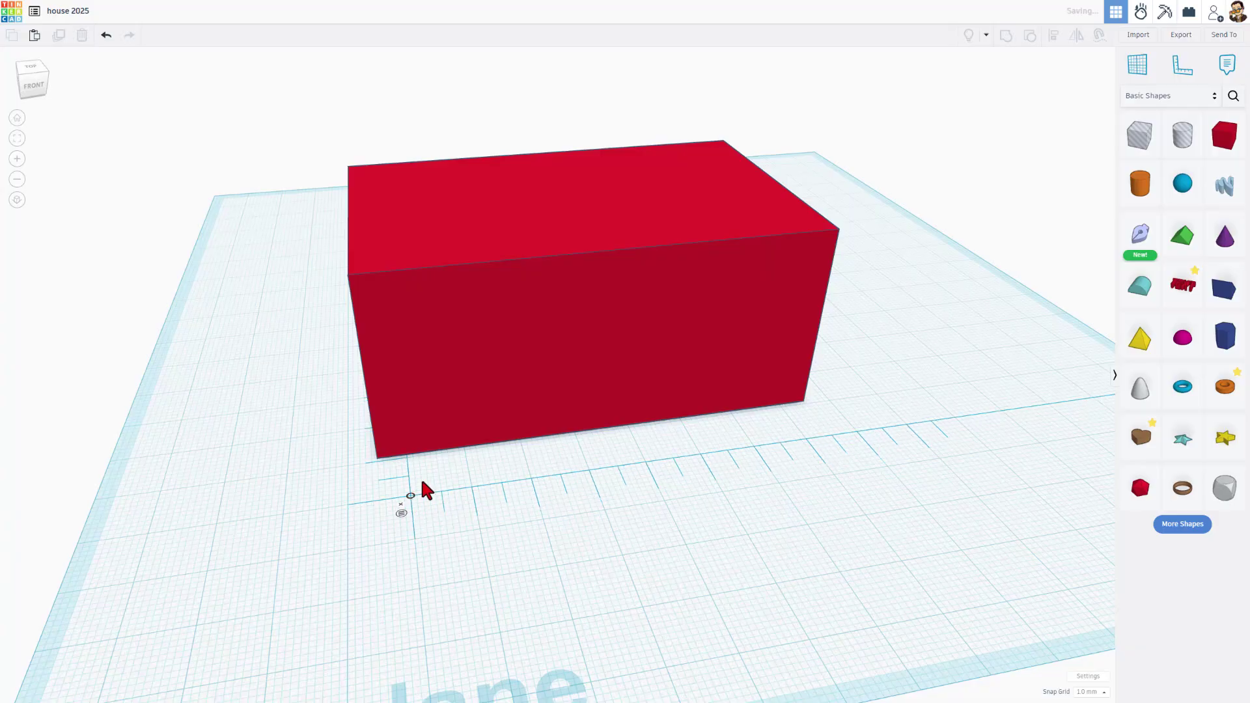
{"action": "left_click", "coordinate": [484, 397]}
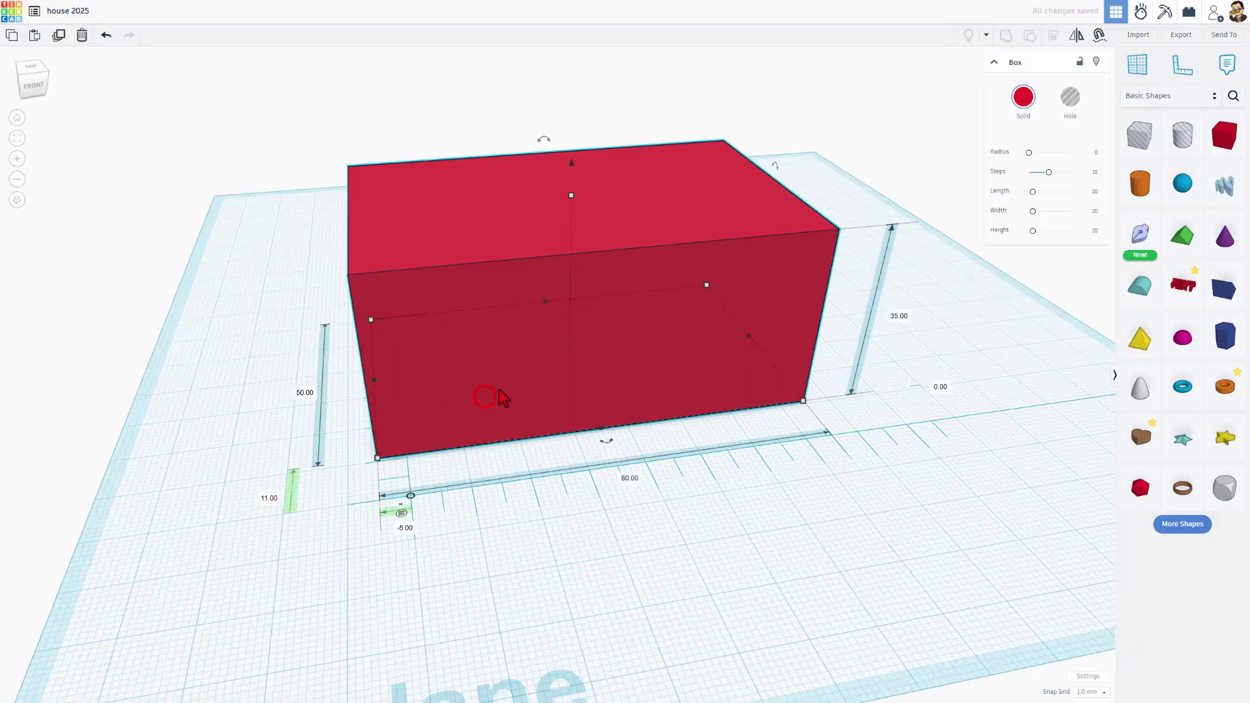
{"action": "left_click", "coordinate": [404, 528]}
{"action": "type", "text": "0"}
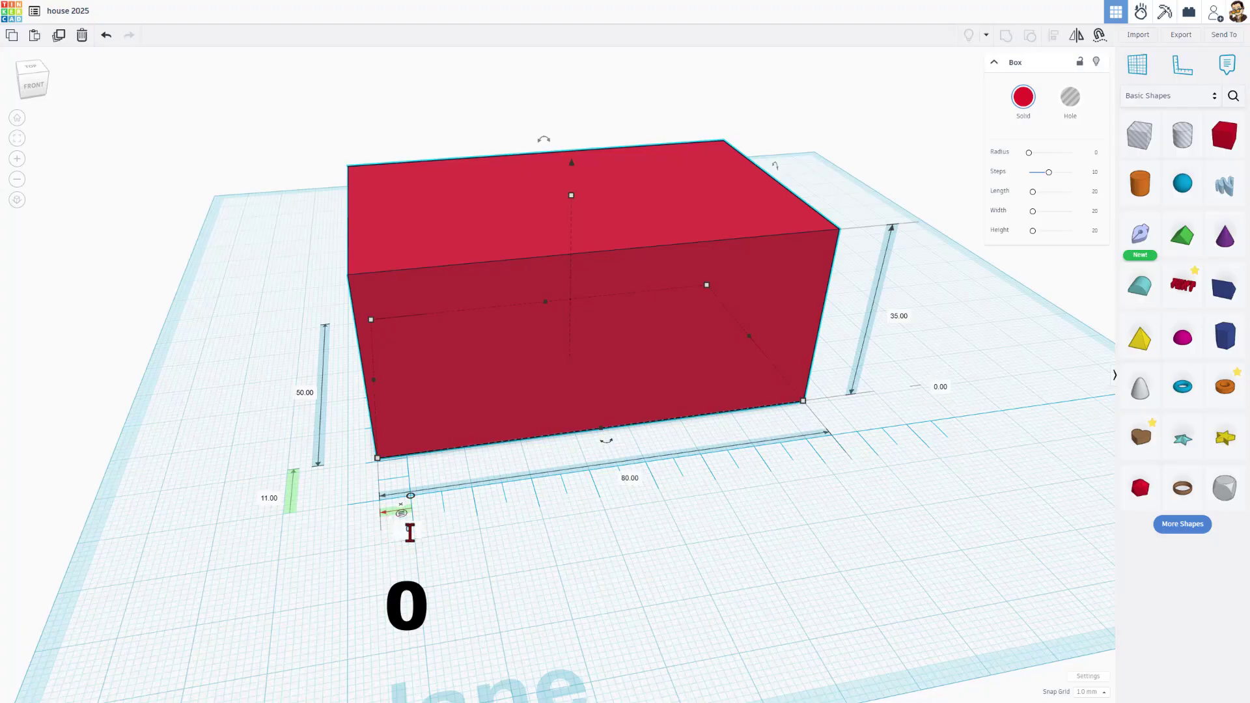
{"action": "key", "text": "Return"}
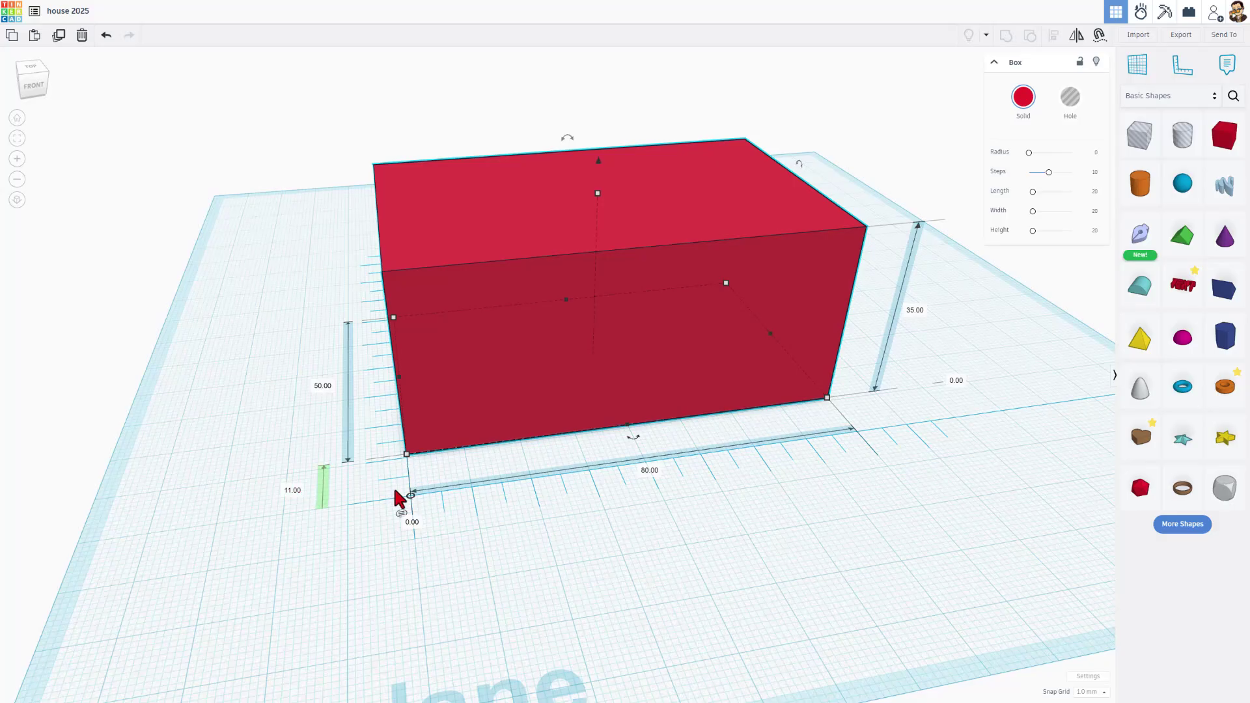
- Set the box's elevation to 0 so it rests on the workplane
{"action": "scroll", "coordinate": [443, 489], "scroll_direction": "up", "scroll_amount": 2}
{"action": "right_click_drag", "start_coordinate": [447, 465], "coordinate": [362, 540]}
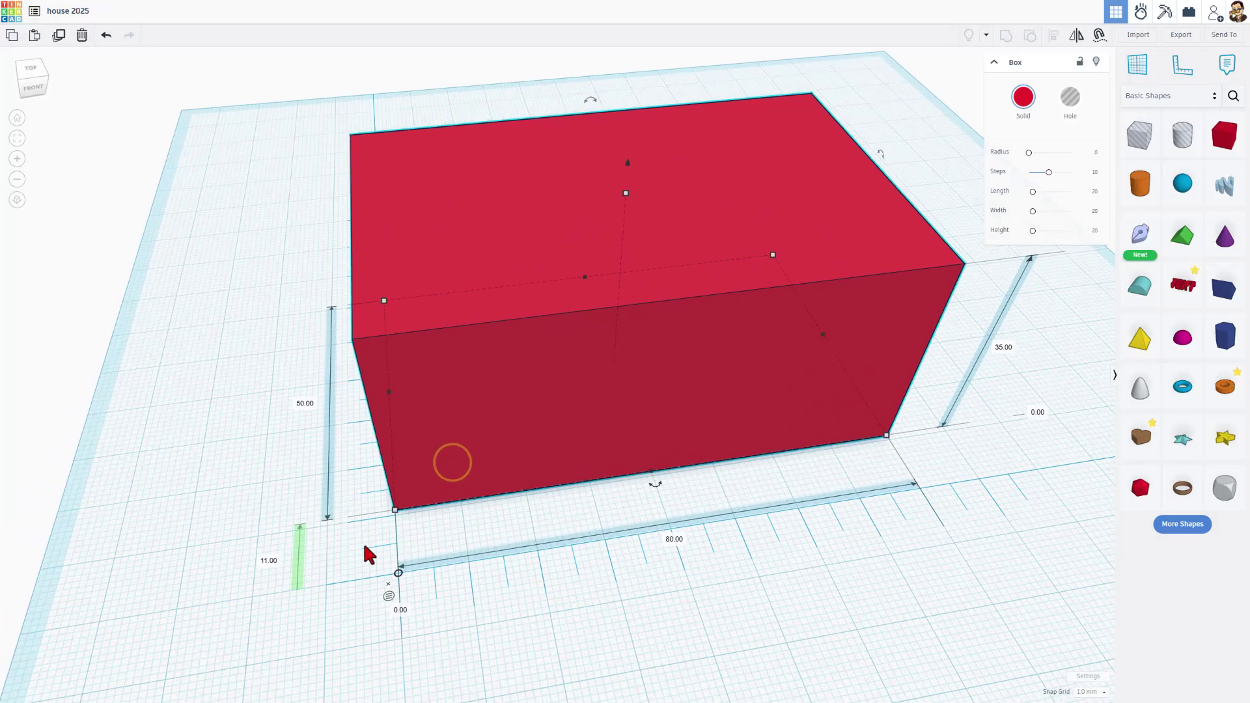
{"action": "type", "text": "0"}
{"action": "key", "text": "Return"}
{"action": "scroll", "coordinate": [492, 519], "scroll_direction": "down", "scroll_amount": 1}
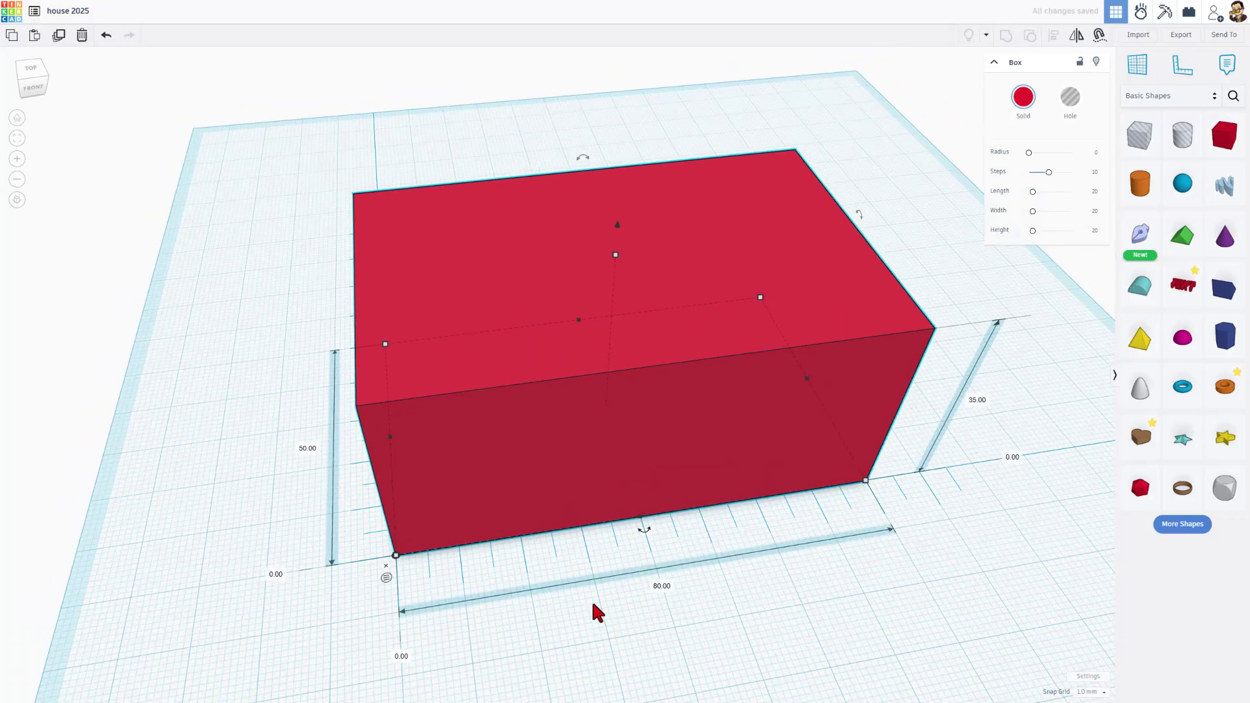
{"action": "right_click_drag", "start_coordinate": [593, 605], "coordinate": [421, 586]}
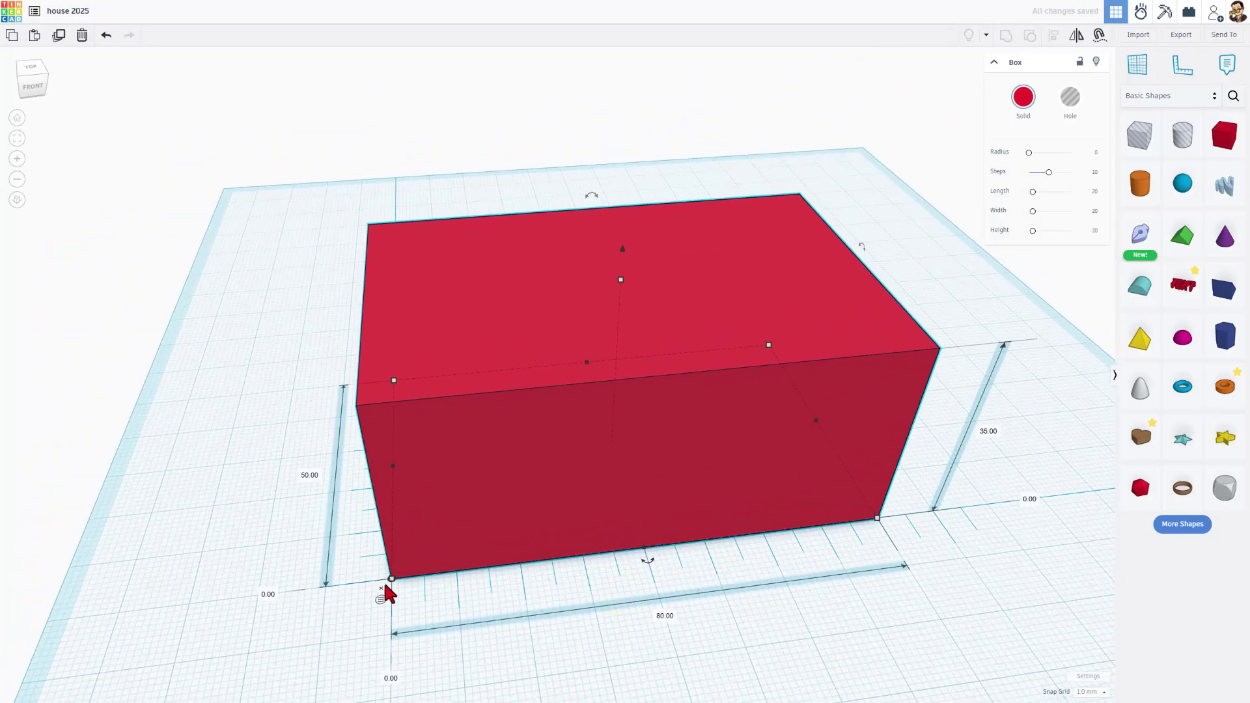
{"action": "right_click_drag", "start_coordinate": [727, 563], "coordinate": [703, 583]}
{"action": "left_click", "coordinate": [705, 586]}
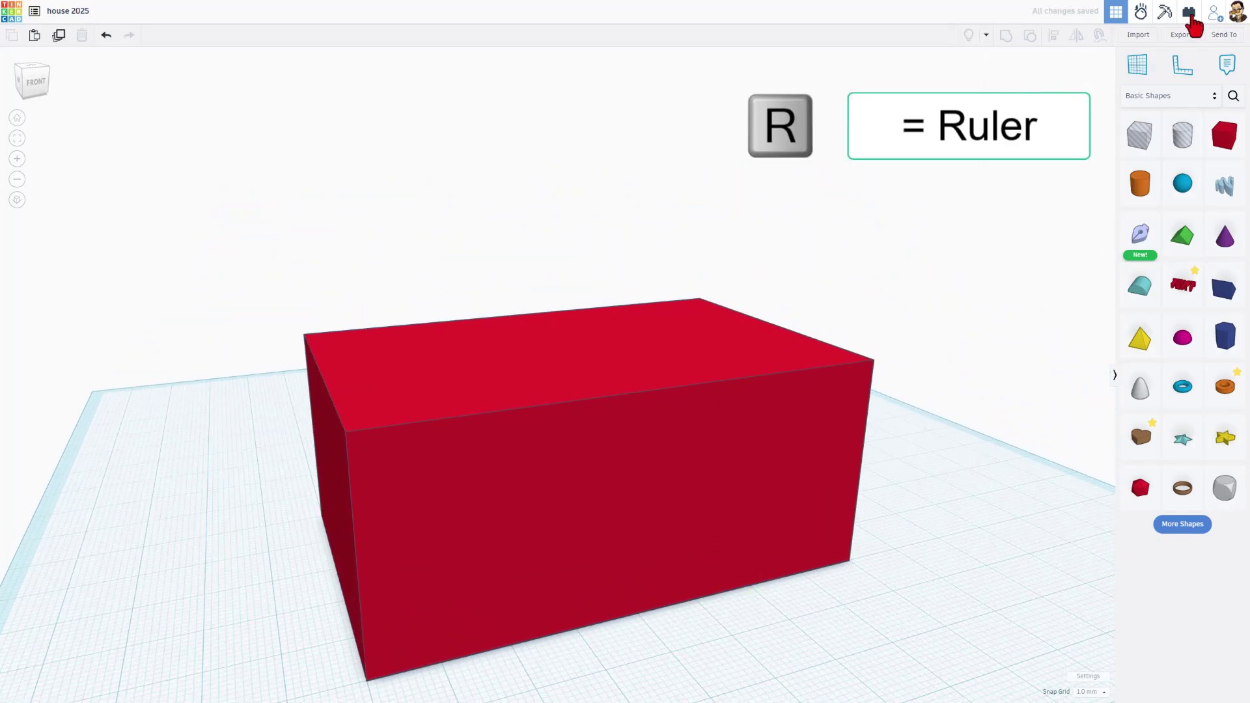
{"action": "right_click_drag", "start_coordinate": [987, 306], "coordinate": [927, 375]}
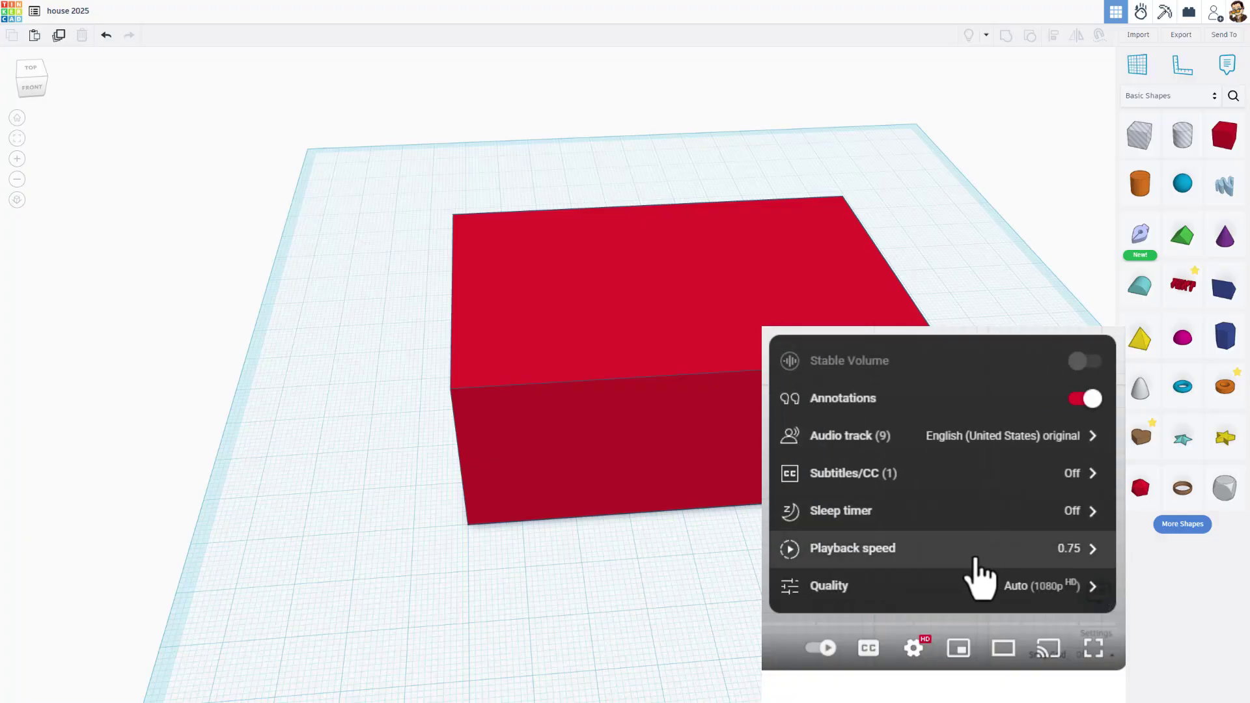
{"action": "right_click_drag", "start_coordinate": [889, 456], "coordinate": [623, 337]}
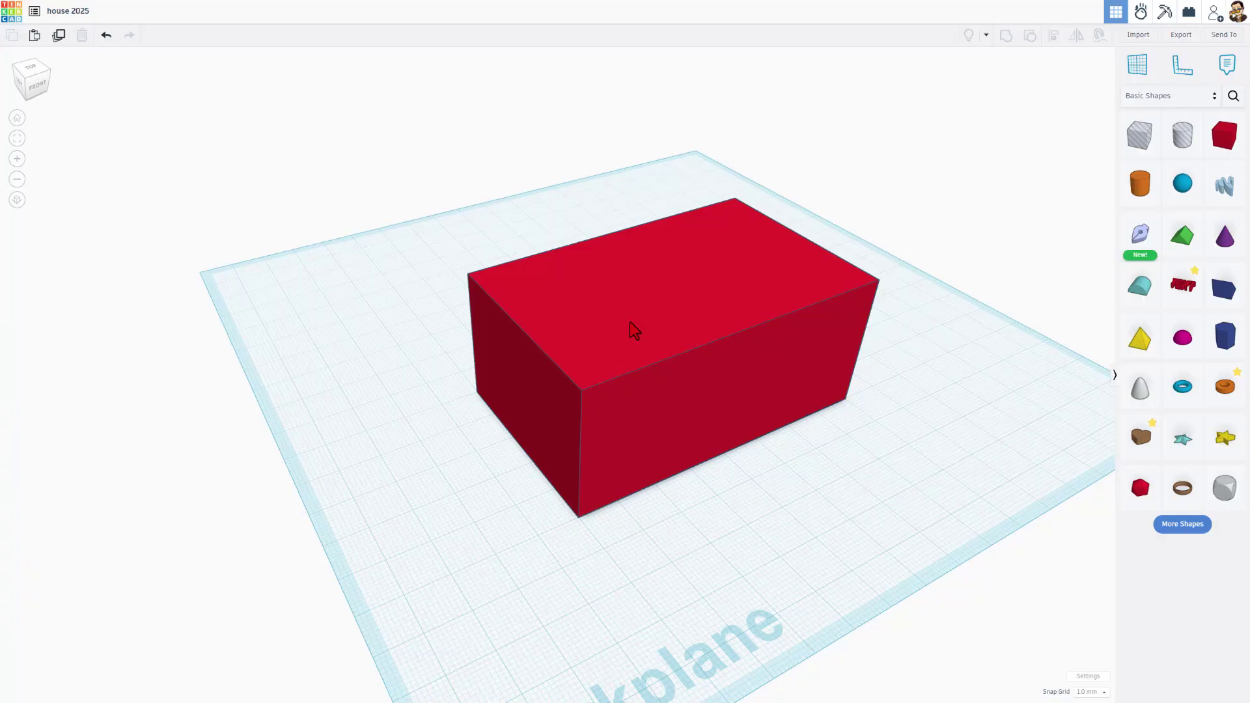
- Duplicate the red box, move the copy aside, and make it a 76 by 46 hole
{"action": "left_click", "coordinate": [634, 318]}
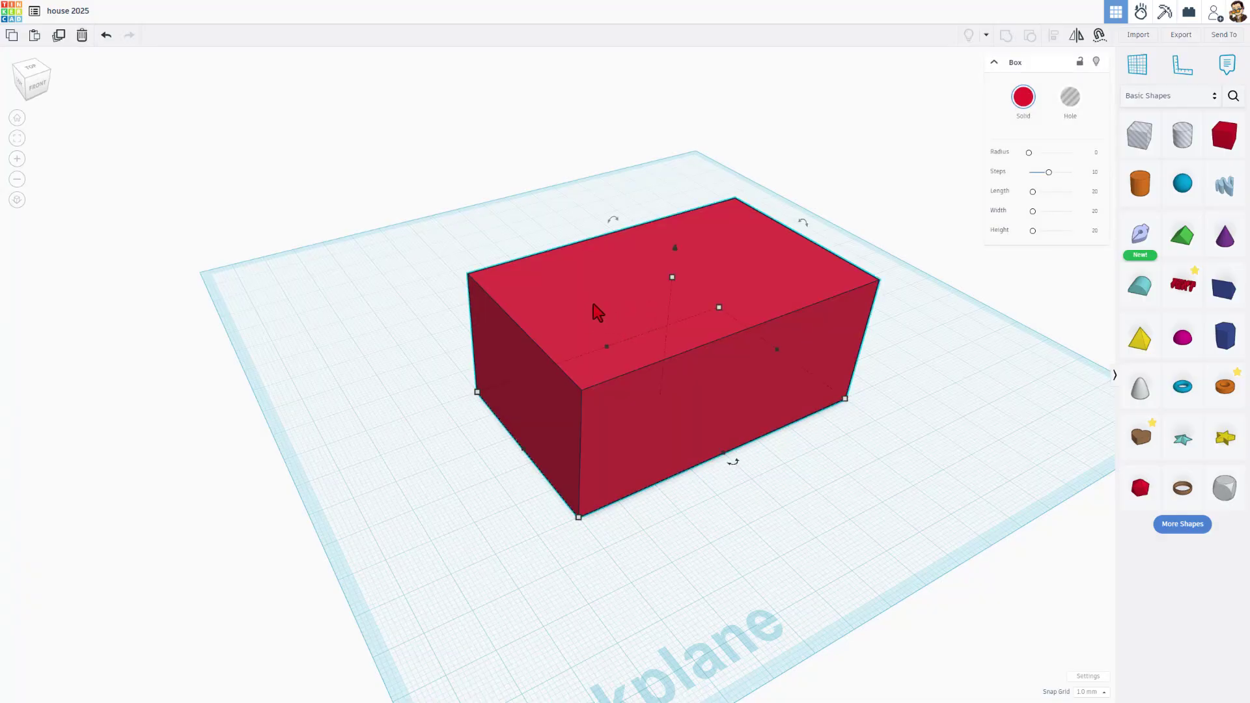
{"action": "key", "text": "ctrl+d"}
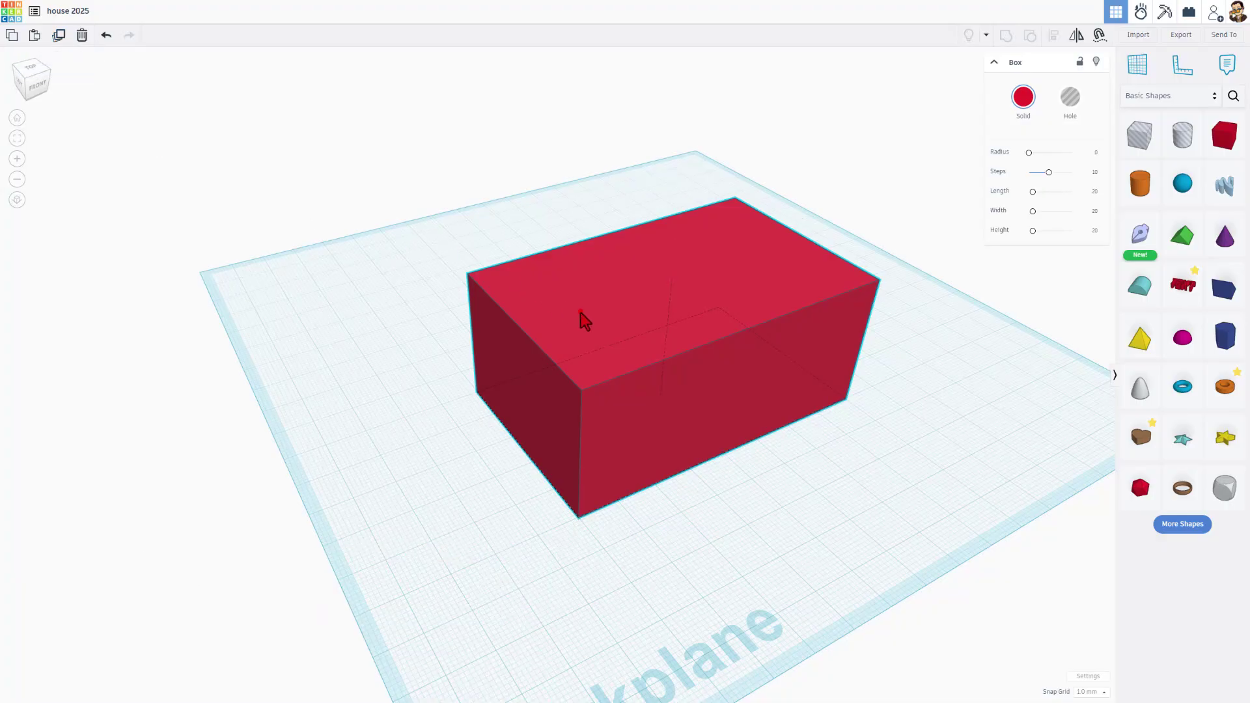
{"action": "left_click_drag", "start_coordinate": [583, 315], "coordinate": [390, 259]}
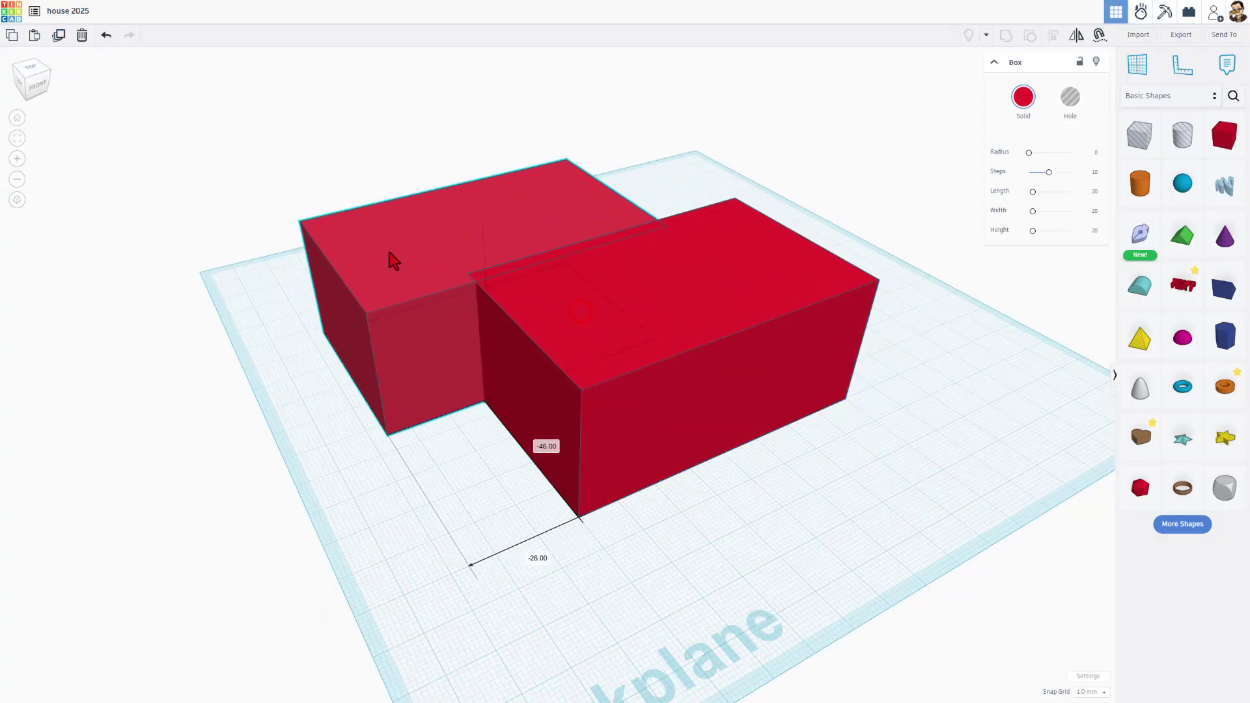
{"action": "left_click", "coordinate": [1069, 98]}
{"action": "mouse_move", "coordinate": [324, 334]}
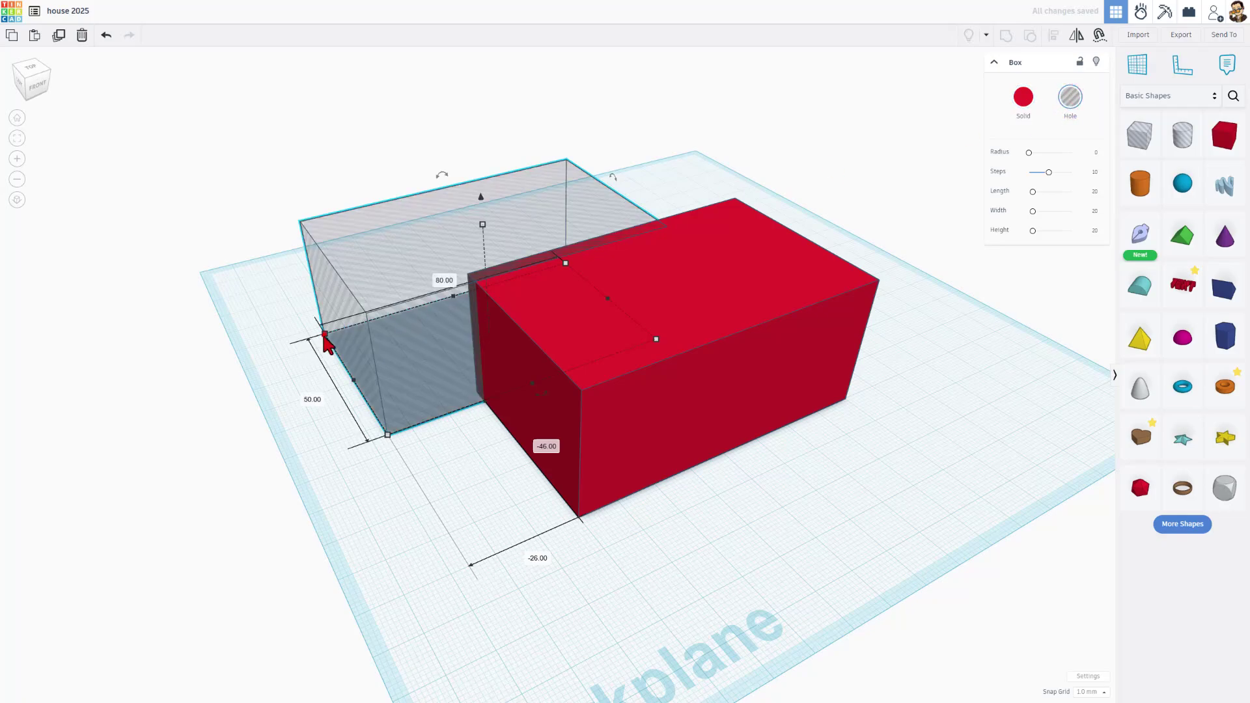
{"action": "left_click", "coordinate": [304, 396]}
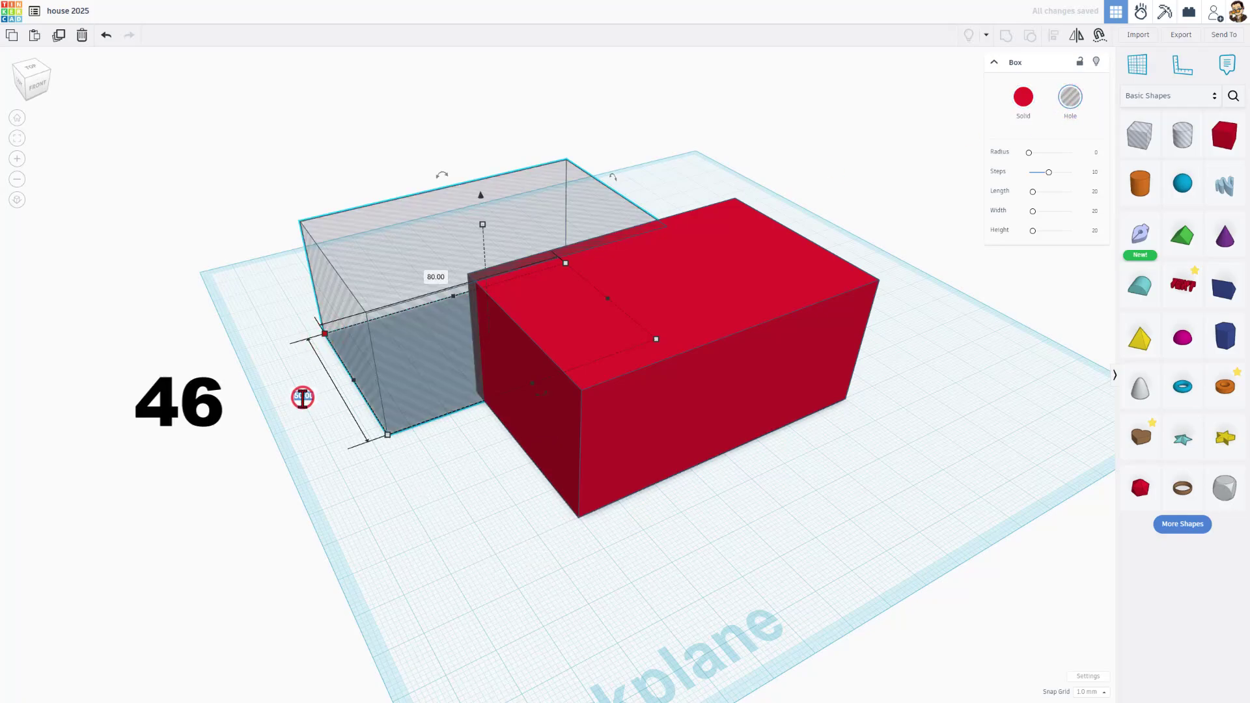
{"action": "type", "text": "46"}
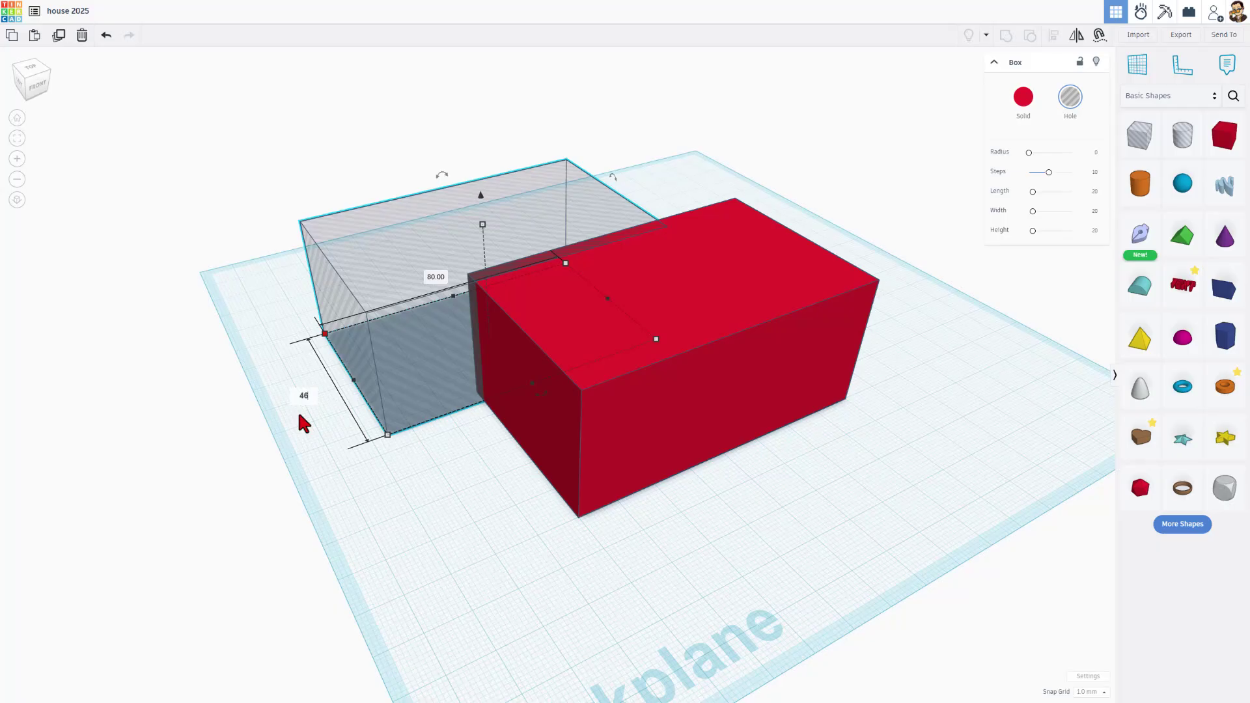
{"action": "key", "text": "Return"}
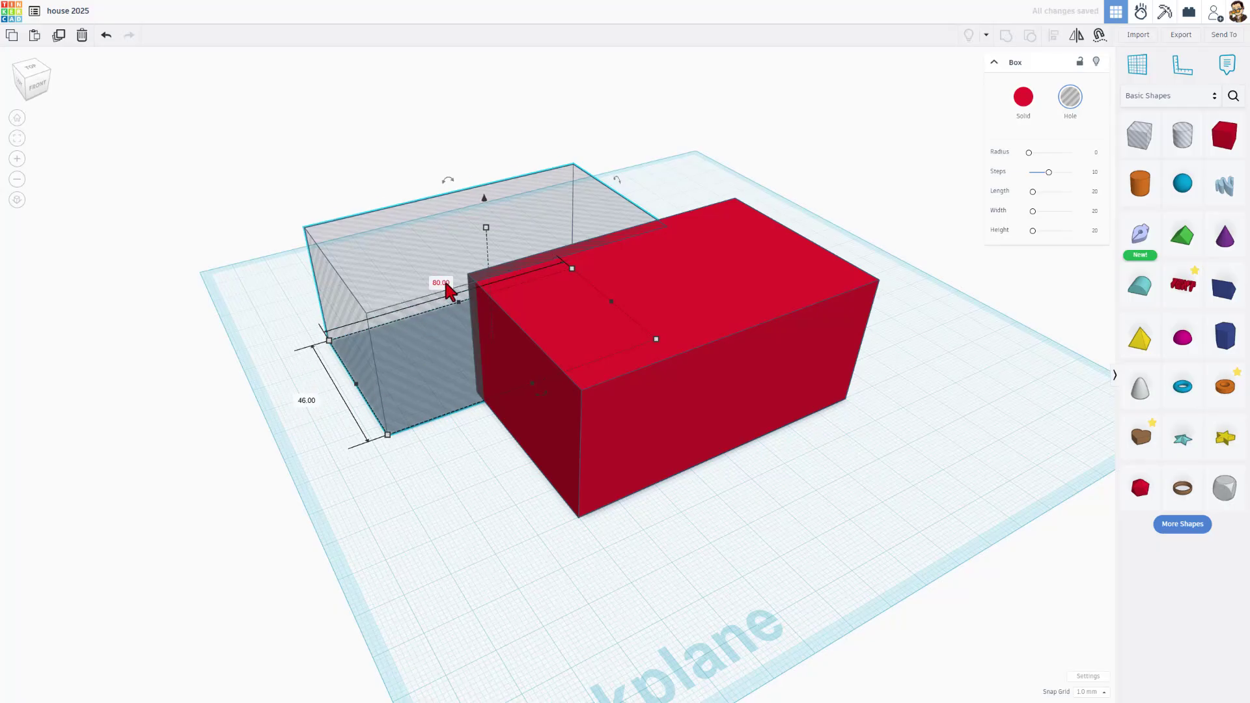
{"action": "left_click", "coordinate": [445, 282]}
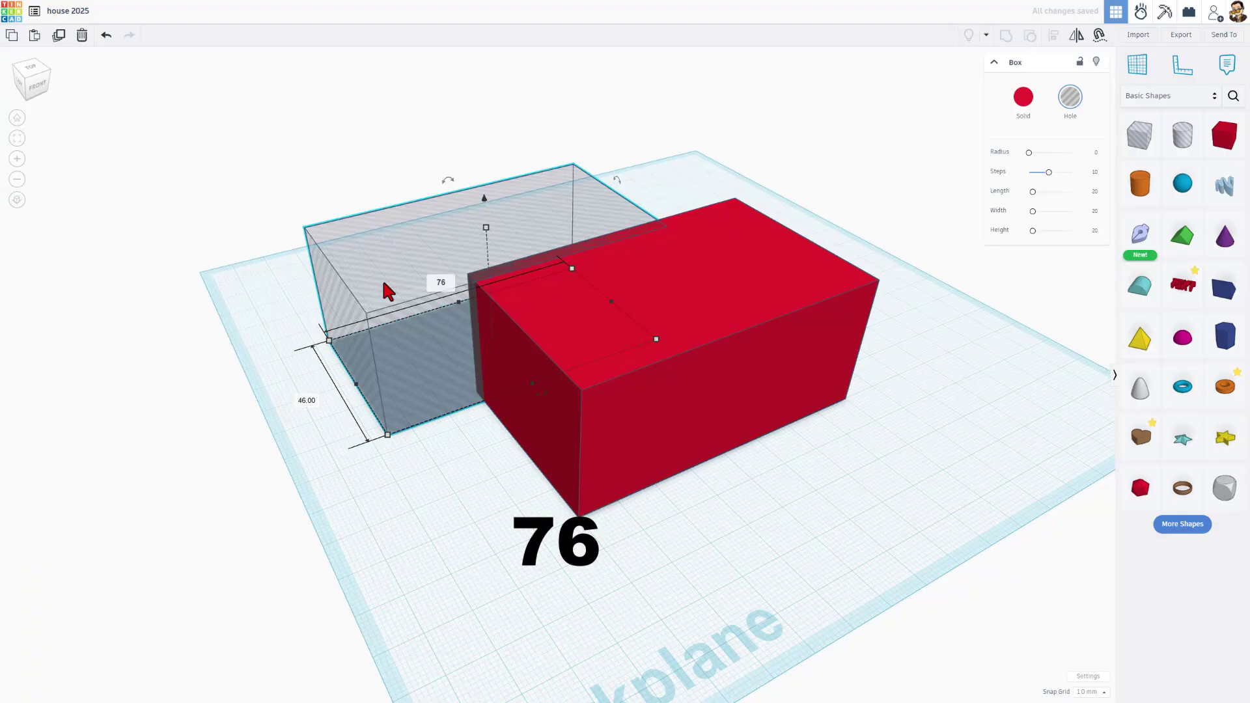
{"action": "key", "text": "Return"}
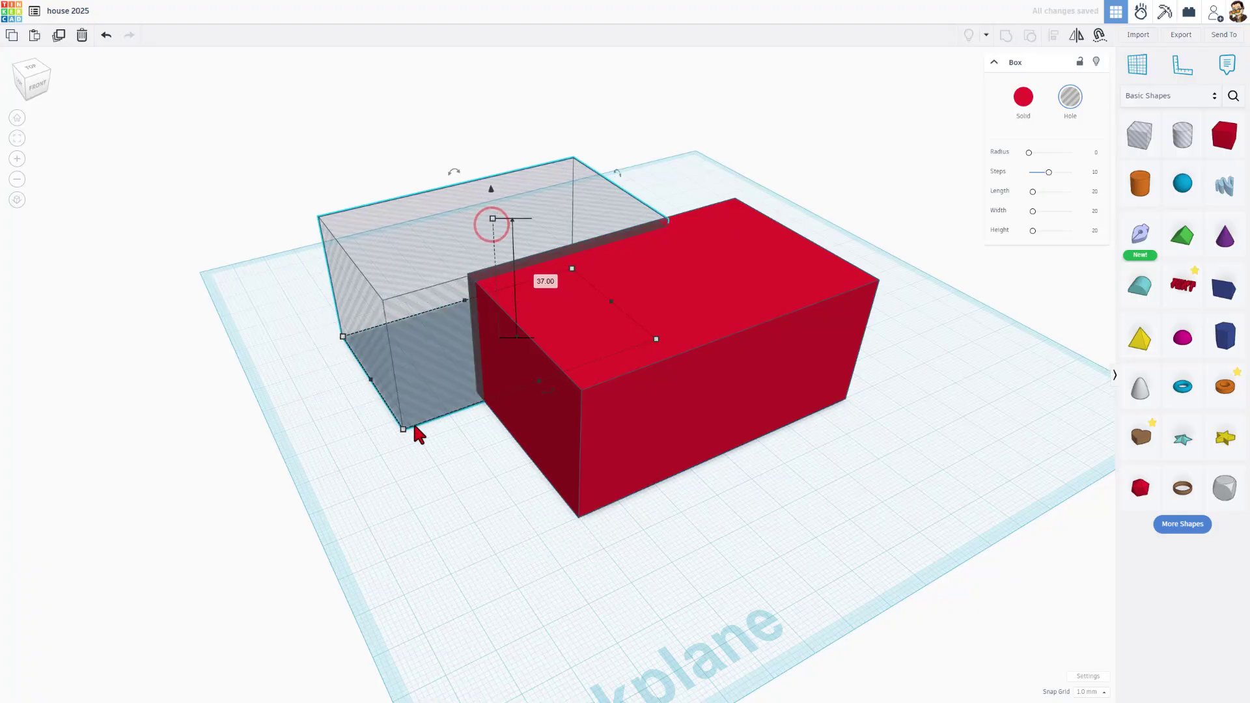
- Move the hole onto the red box and select both shapes
{"action": "left_click", "coordinate": [422, 425]}
{"action": "left_click_drag", "start_coordinate": [410, 273], "coordinate": [584, 292]}
{"action": "left_click", "coordinate": [449, 237]}
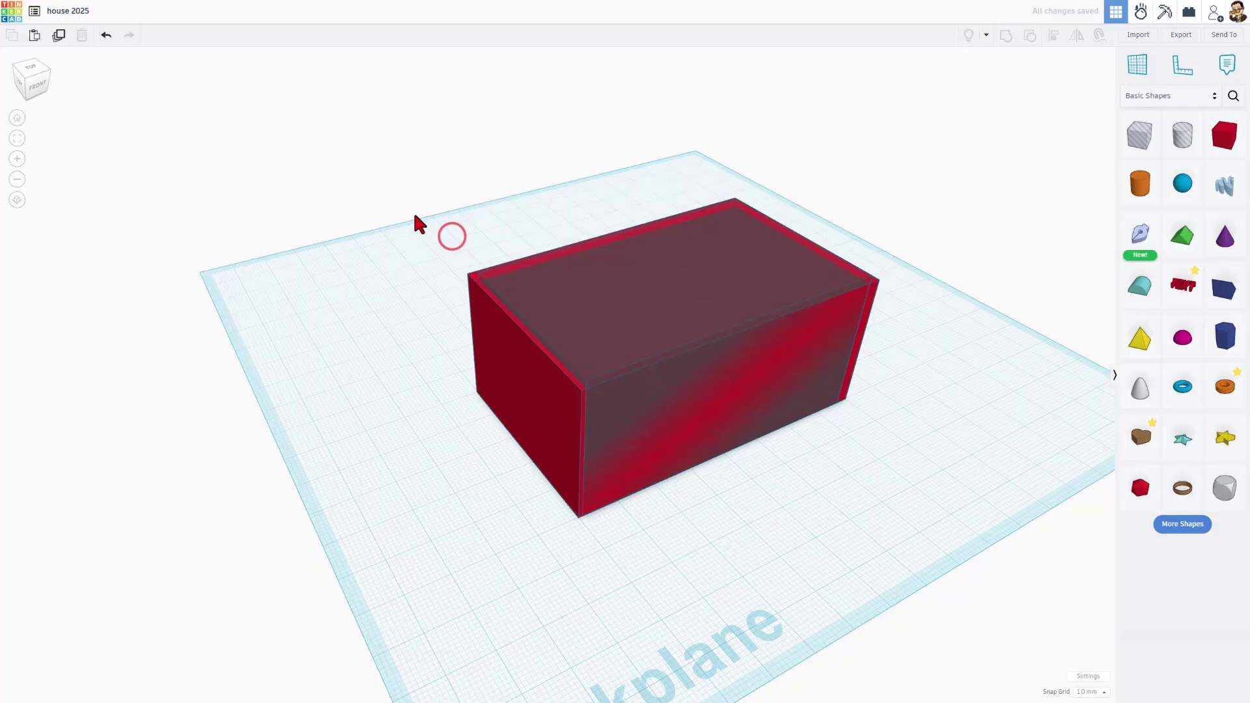
{"action": "left_click_drag", "start_coordinate": [414, 214], "coordinate": [557, 374]}
- Centre the hole and red box on each other along both axes with Align
{"action": "key", "text": "l"}
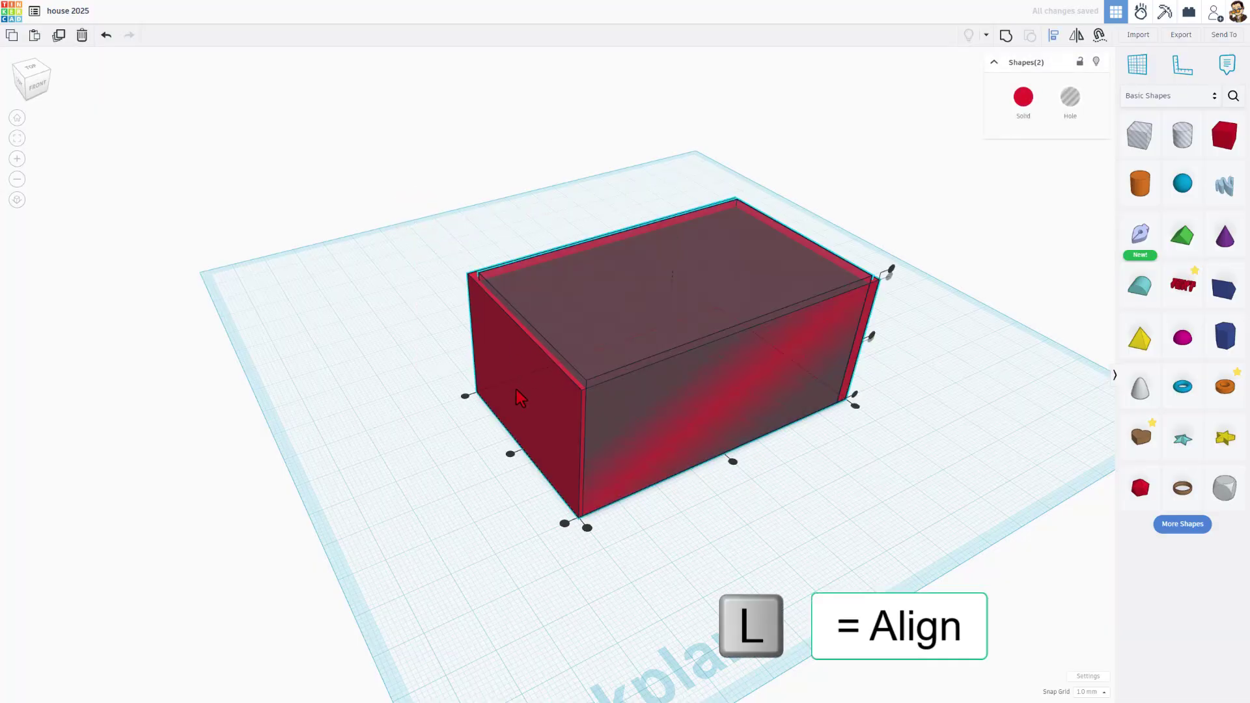
{"action": "left_click", "coordinate": [510, 454]}
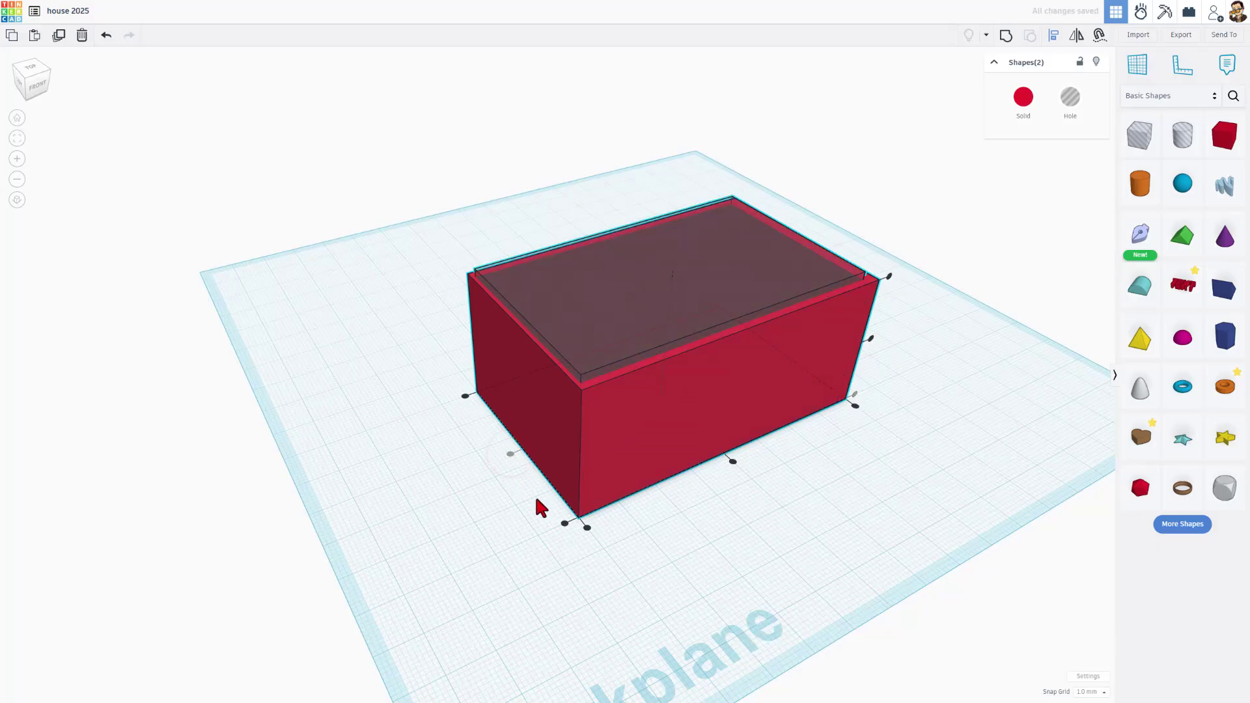
{"action": "left_click", "coordinate": [733, 460]}
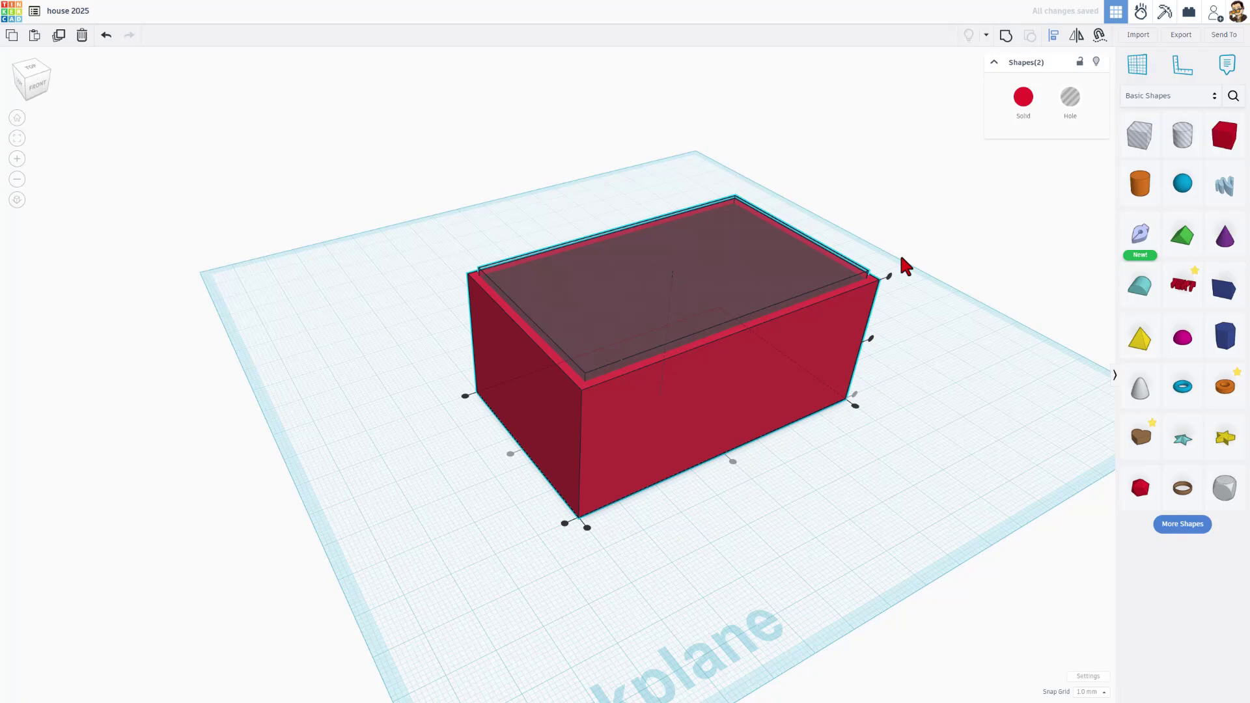
- Group the hole and box into one hollow, open-topped shell
{"action": "key", "text": "ctrl+g"}
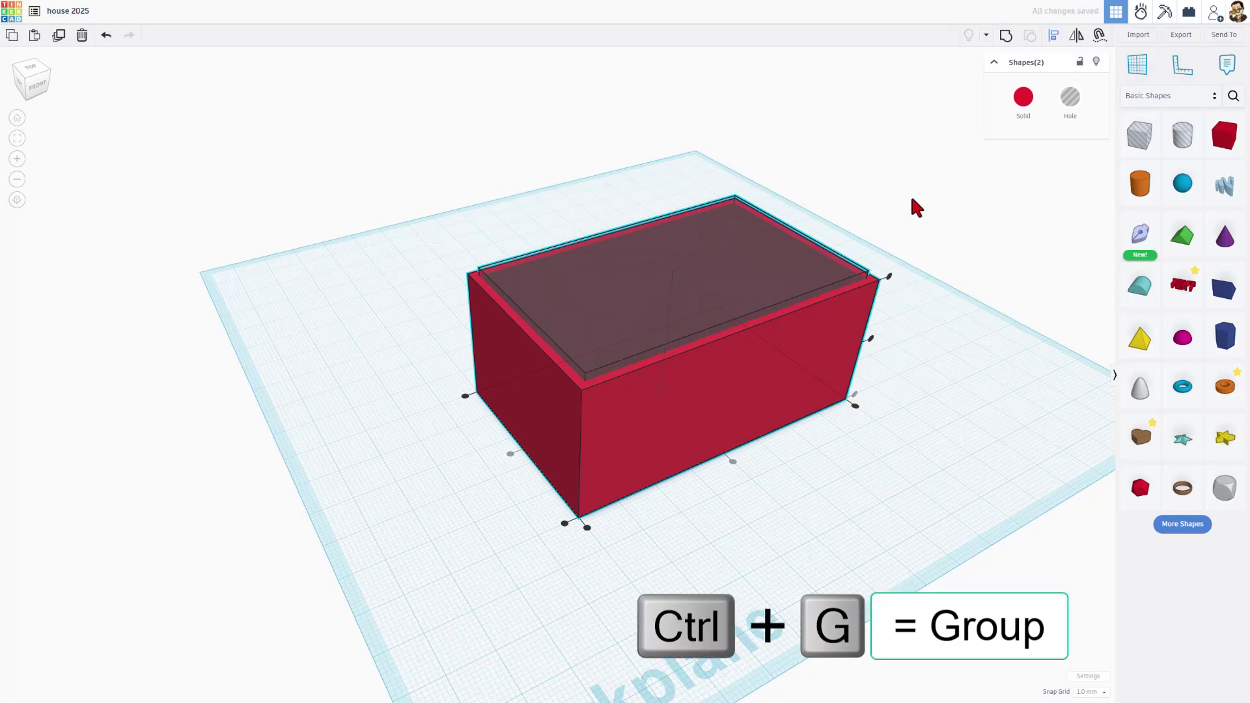
{"action": "left_click", "coordinate": [912, 200]}
{"action": "left_click_drag", "start_coordinate": [850, 158], "coordinate": [700, 347]}
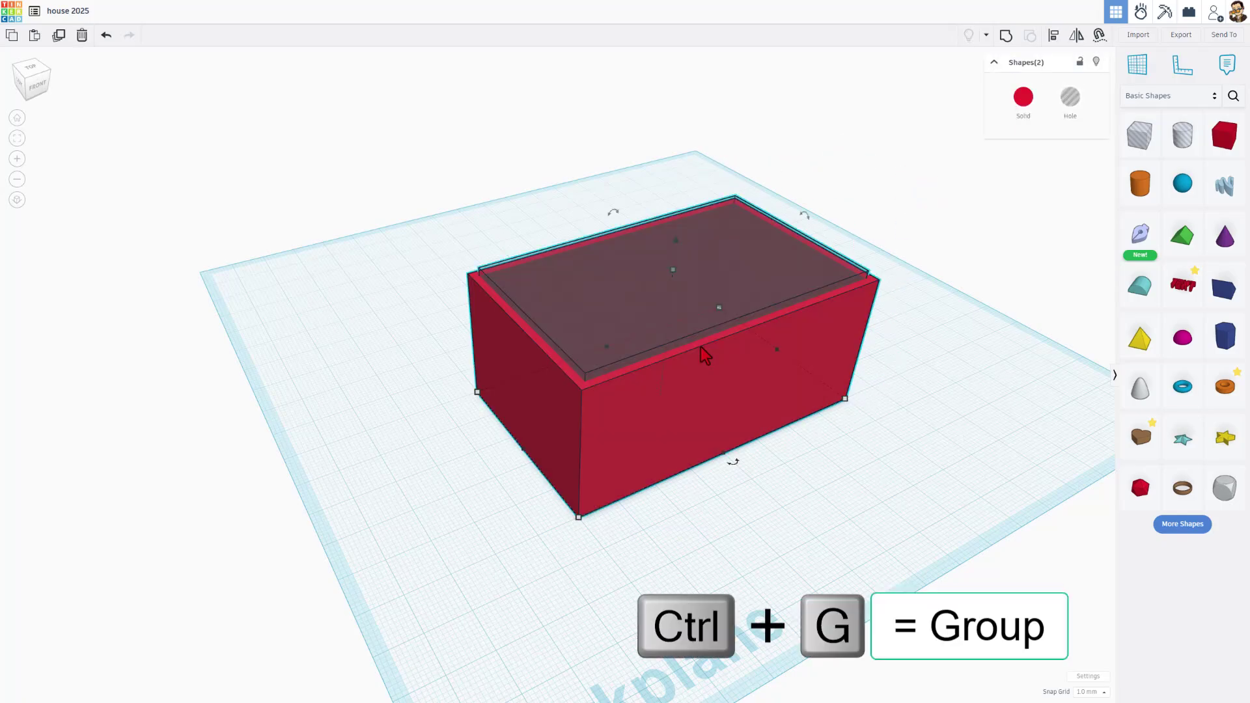
{"action": "left_click", "coordinate": [1006, 36]}
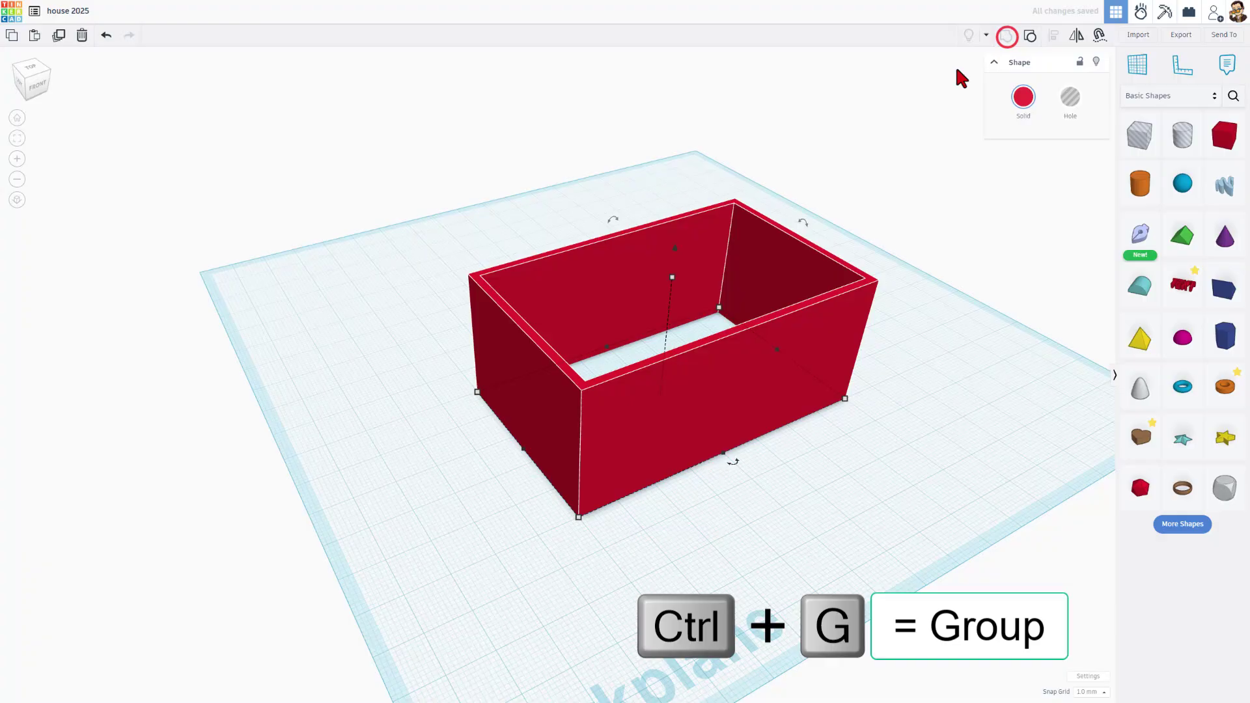
{"action": "right_click_drag", "start_coordinate": [827, 228], "coordinate": [561, 329]}
{"action": "left_click", "coordinate": [718, 203]}
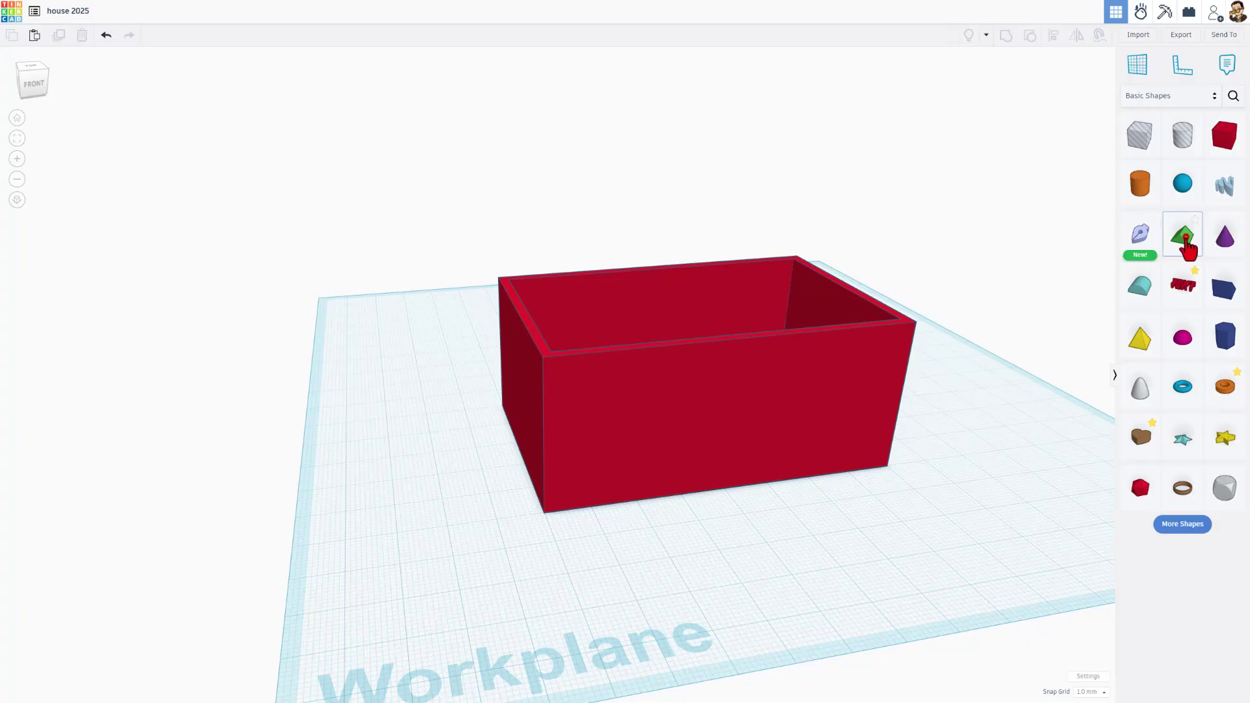
- Place a Roof shape atop the walls and stretch it to 94 wide, covering the front
{"action": "left_click_drag", "start_coordinate": [1186, 247], "coordinate": [511, 431]}
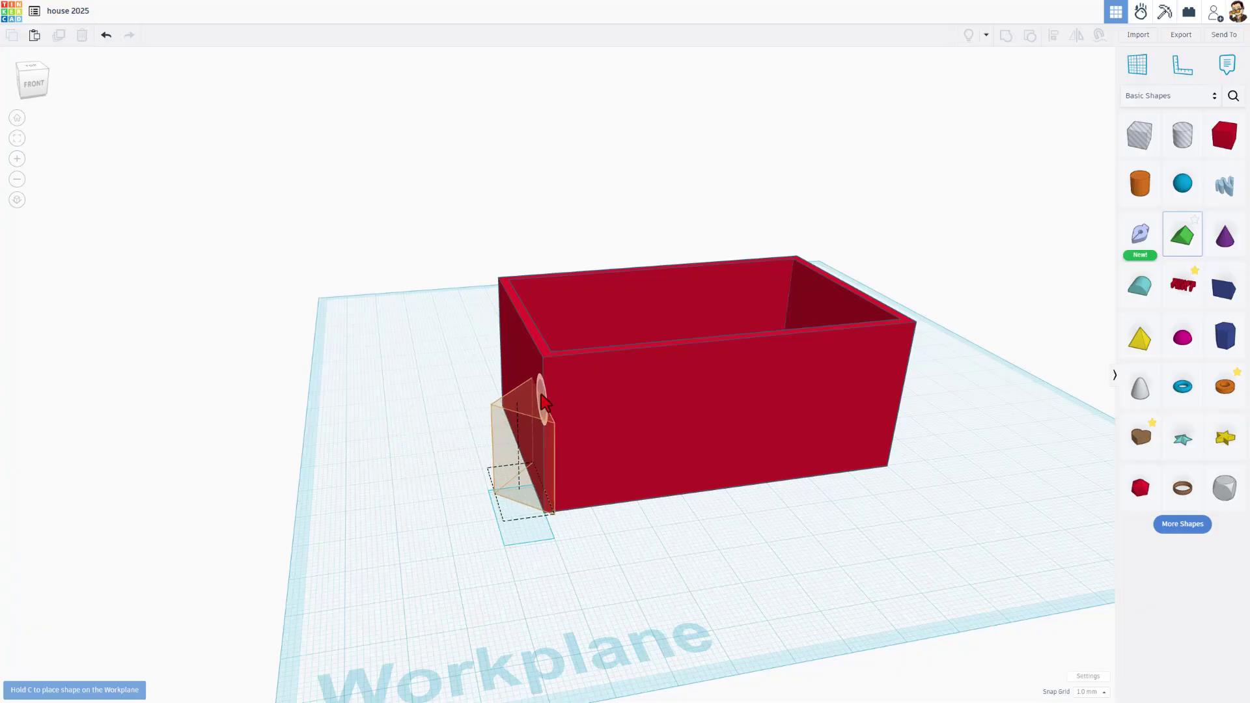
{"action": "left_click_drag", "start_coordinate": [544, 402], "coordinate": [536, 340]}
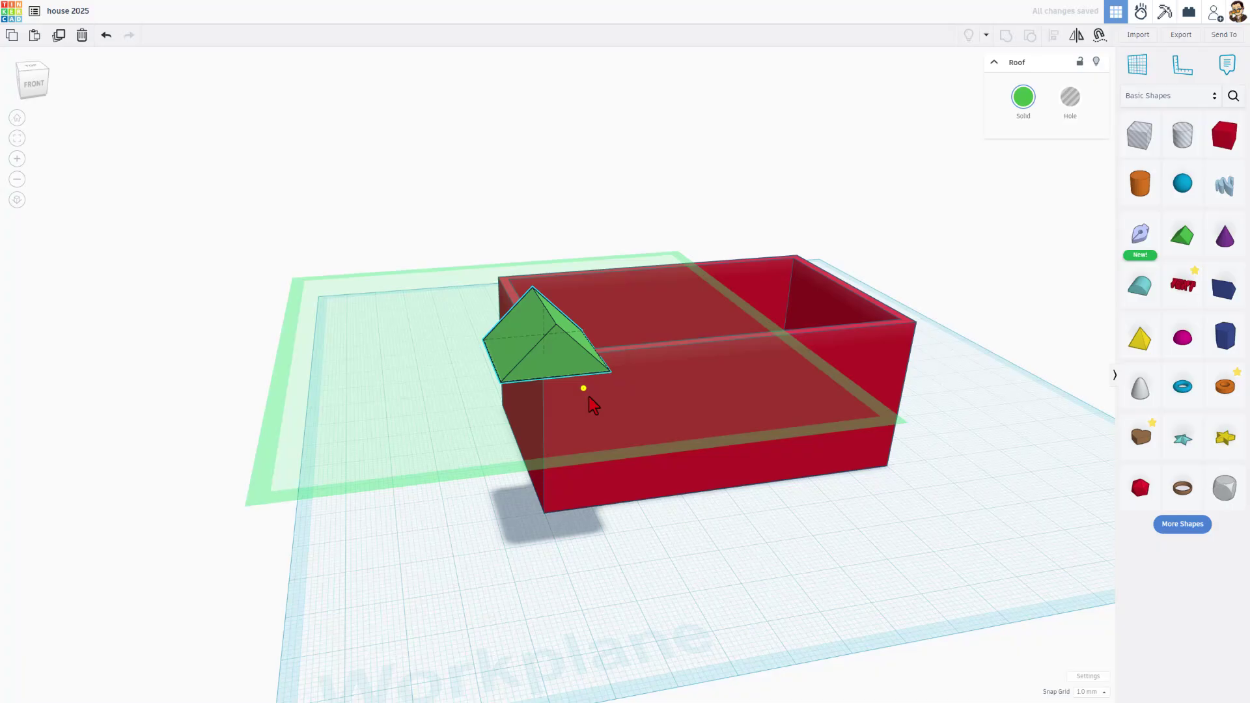
{"action": "right_click_drag", "start_coordinate": [589, 396], "coordinate": [573, 417]}
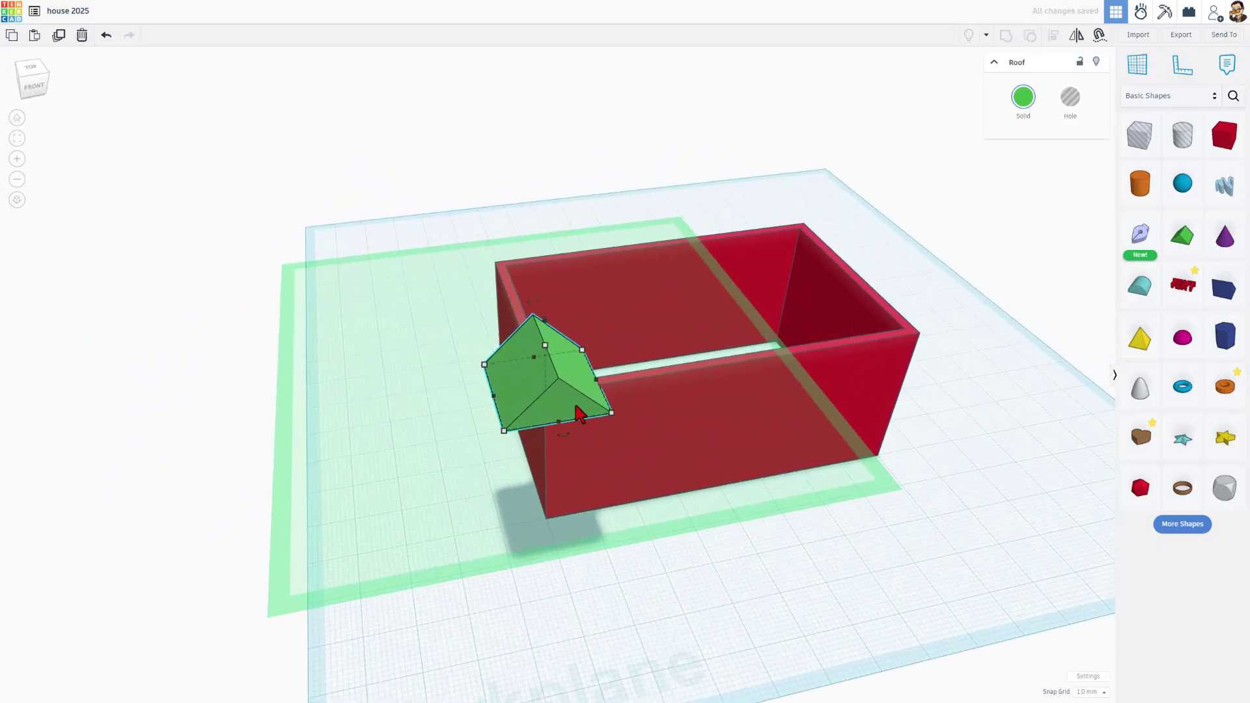
{"action": "left_click_drag", "start_coordinate": [537, 403], "coordinate": [927, 310]}
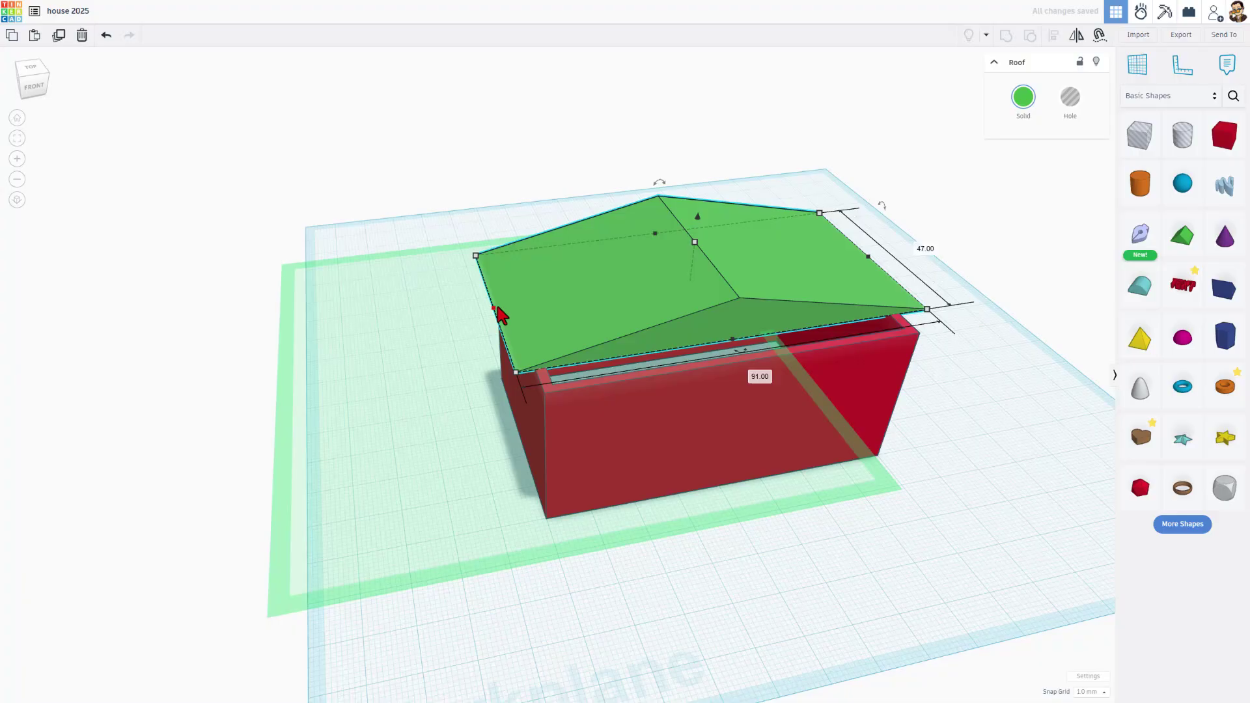
{"action": "left_click_drag", "start_coordinate": [495, 306], "coordinate": [482, 309]}
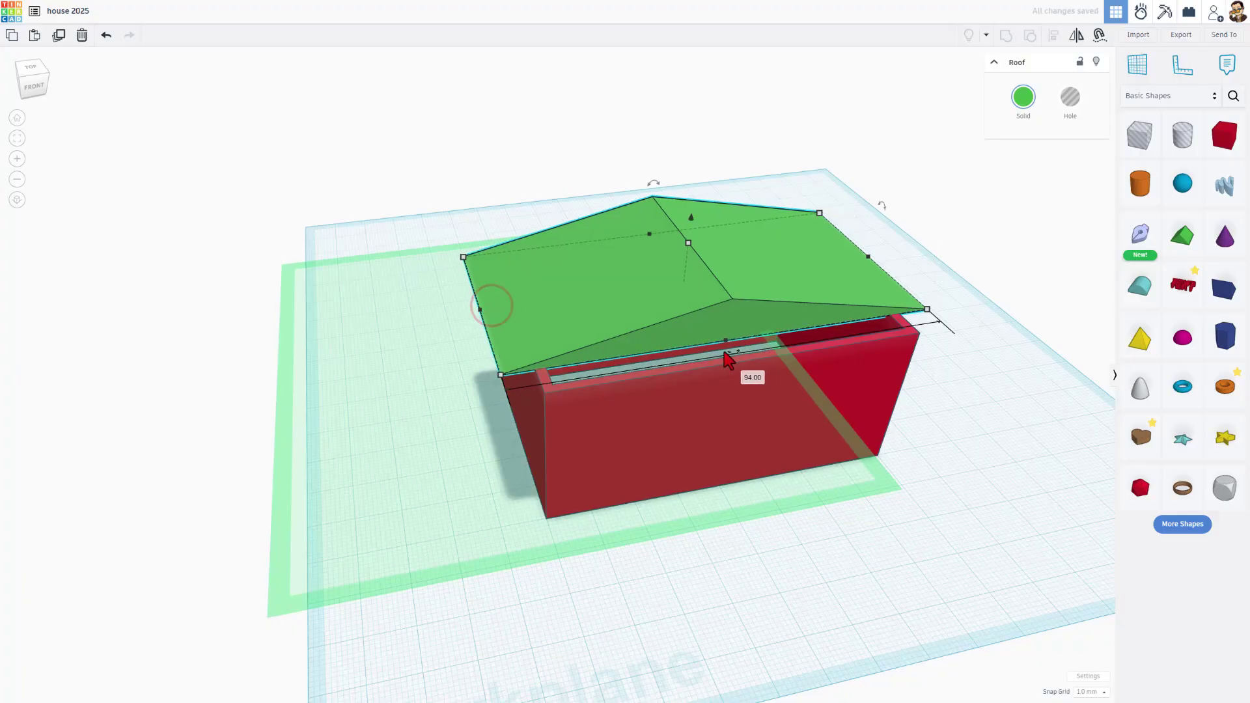
{"action": "left_click_drag", "start_coordinate": [728, 357], "coordinate": [744, 384]}
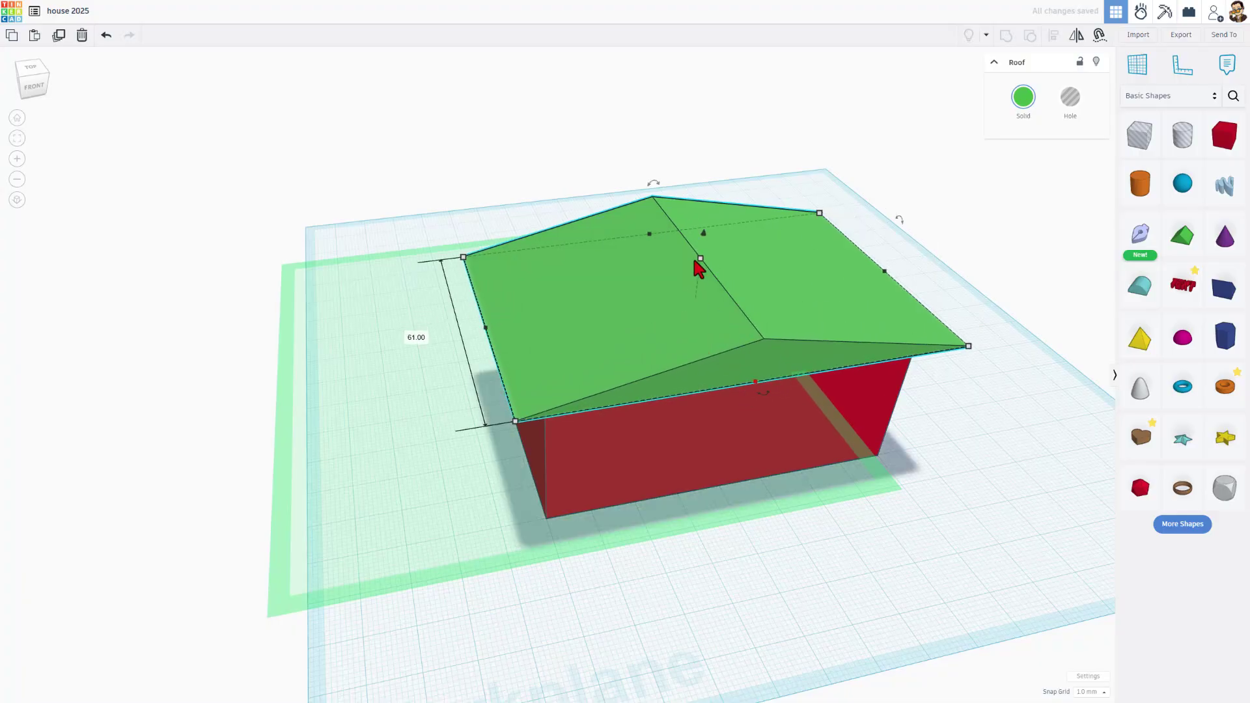
- Raise the roof to 30 high and centre it on the walls with Align
{"action": "left_click", "coordinate": [22, 78]}
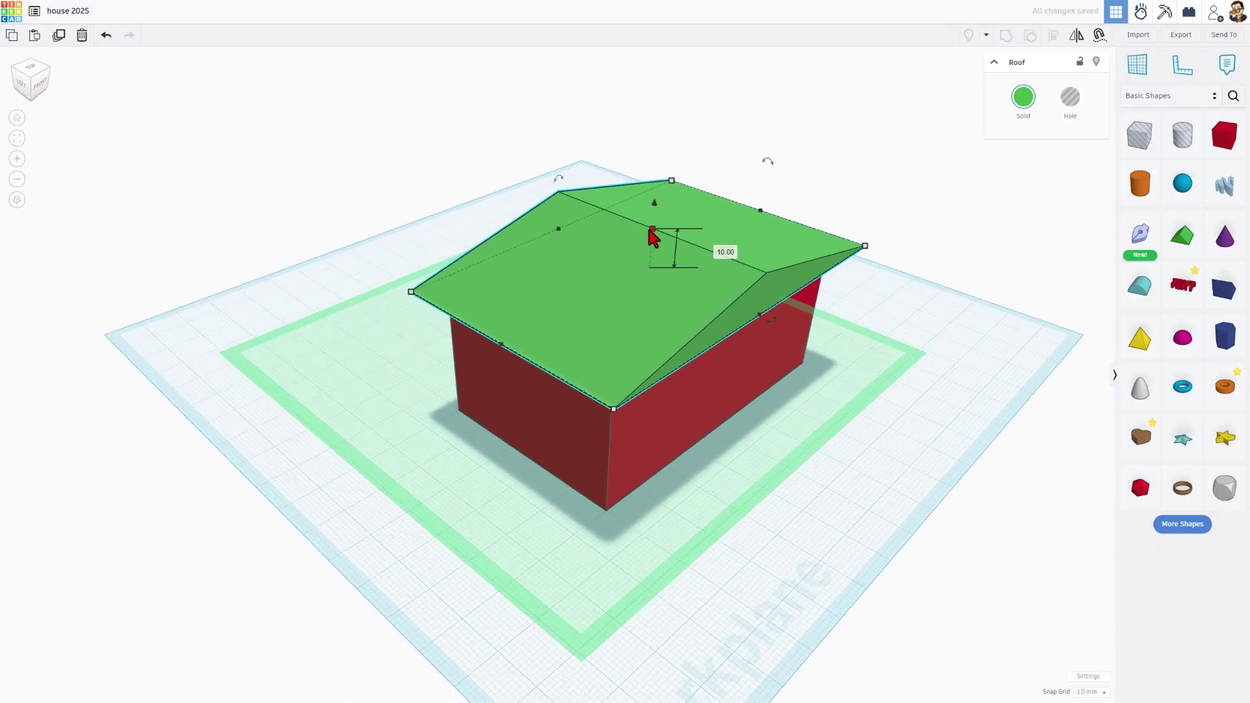
{"action": "left_click_drag", "start_coordinate": [651, 229], "coordinate": [631, 138]}
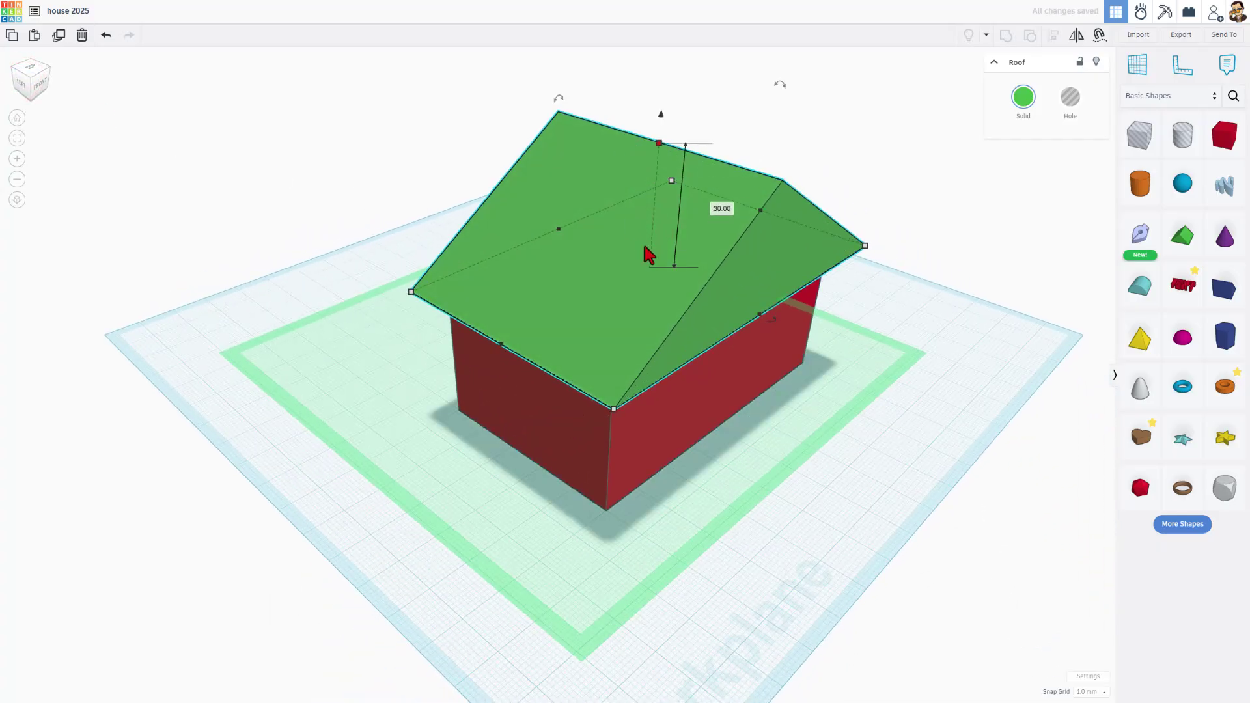
{"action": "right_click_drag", "start_coordinate": [644, 247], "coordinate": [392, 158]}
{"action": "left_click", "coordinate": [393, 161]}
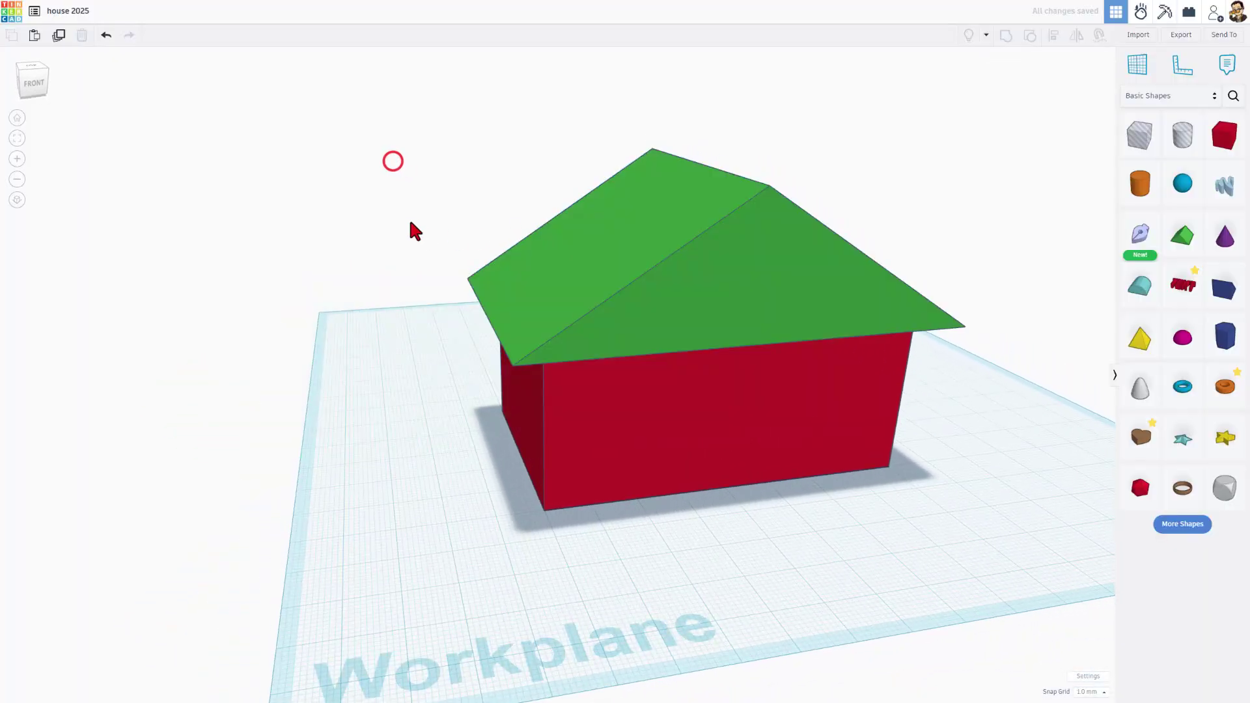
{"action": "right_click_drag", "start_coordinate": [409, 223], "coordinate": [479, 197]}
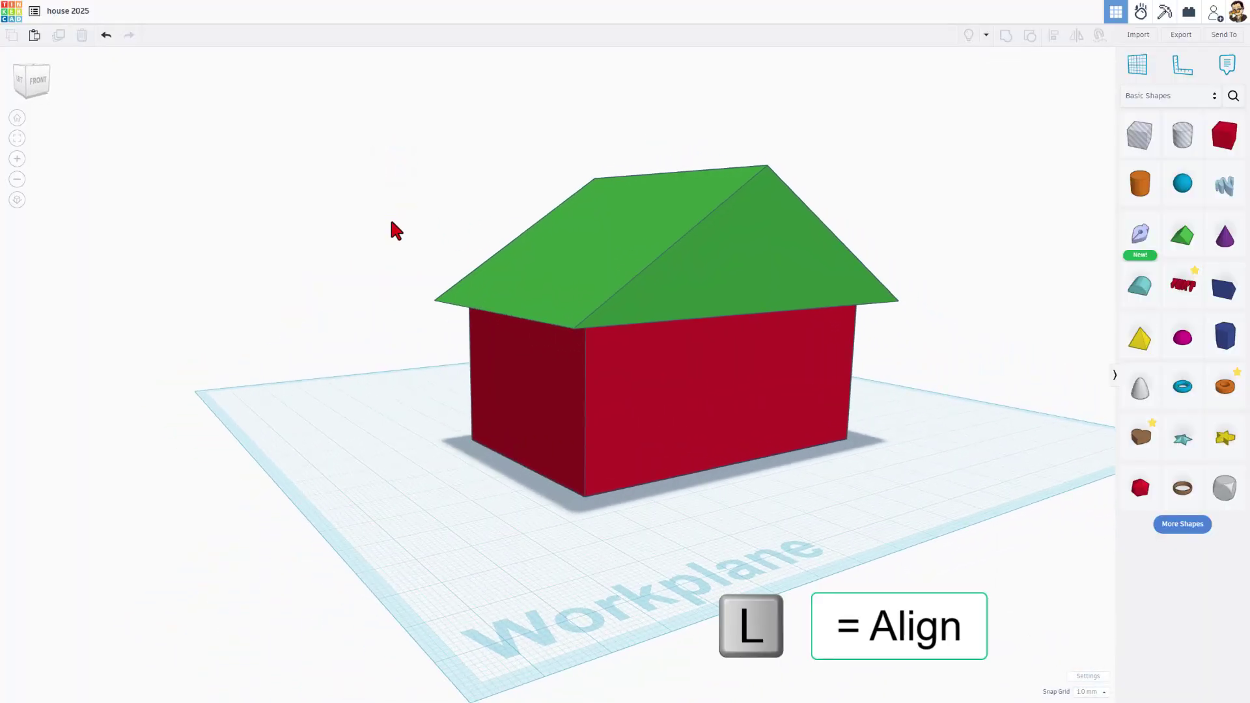
{"action": "left_click_drag", "start_coordinate": [615, 442], "coordinate": [615, 443]}
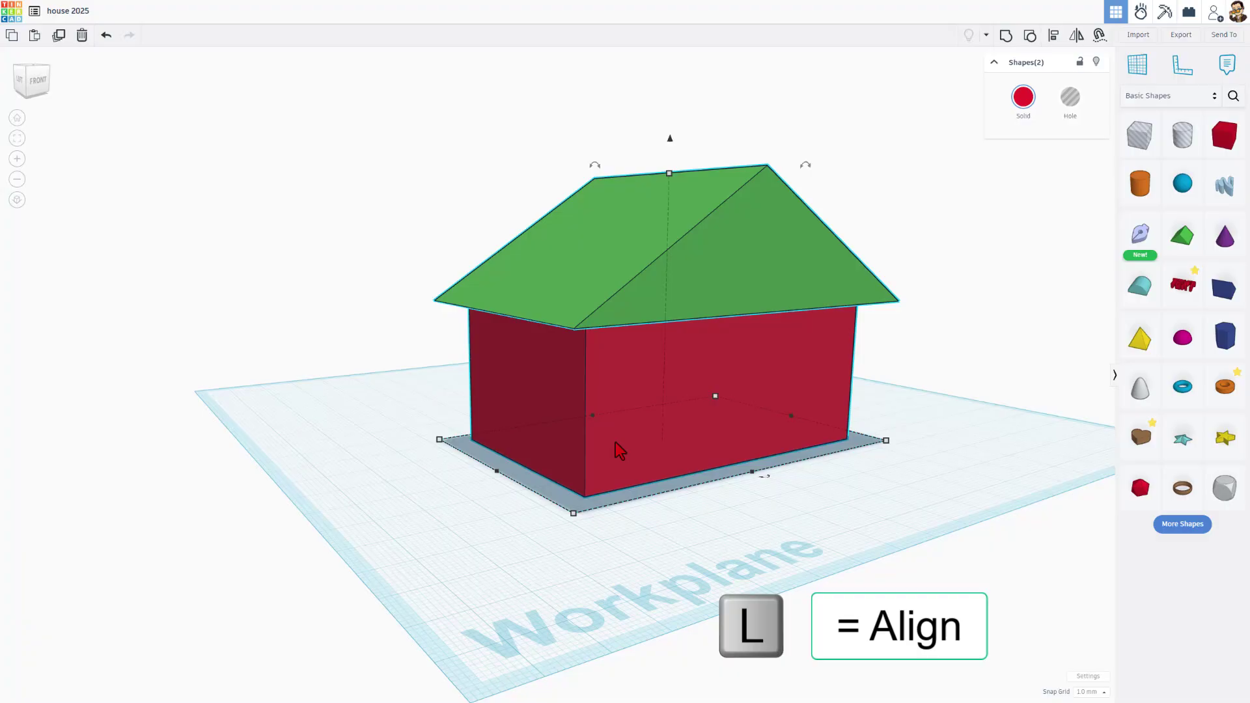
{"action": "key", "text": "l"}
{"action": "mouse_move", "coordinate": [665, 435]}
{"action": "right_mouse_down"}
{"action": "mouse_move", "coordinate": [732, 444]}
{"action": "mouse_move", "coordinate": [521, 456]}
{"action": "mouse_move", "coordinate": [521, 467]}
{"action": "right_mouse_up"}
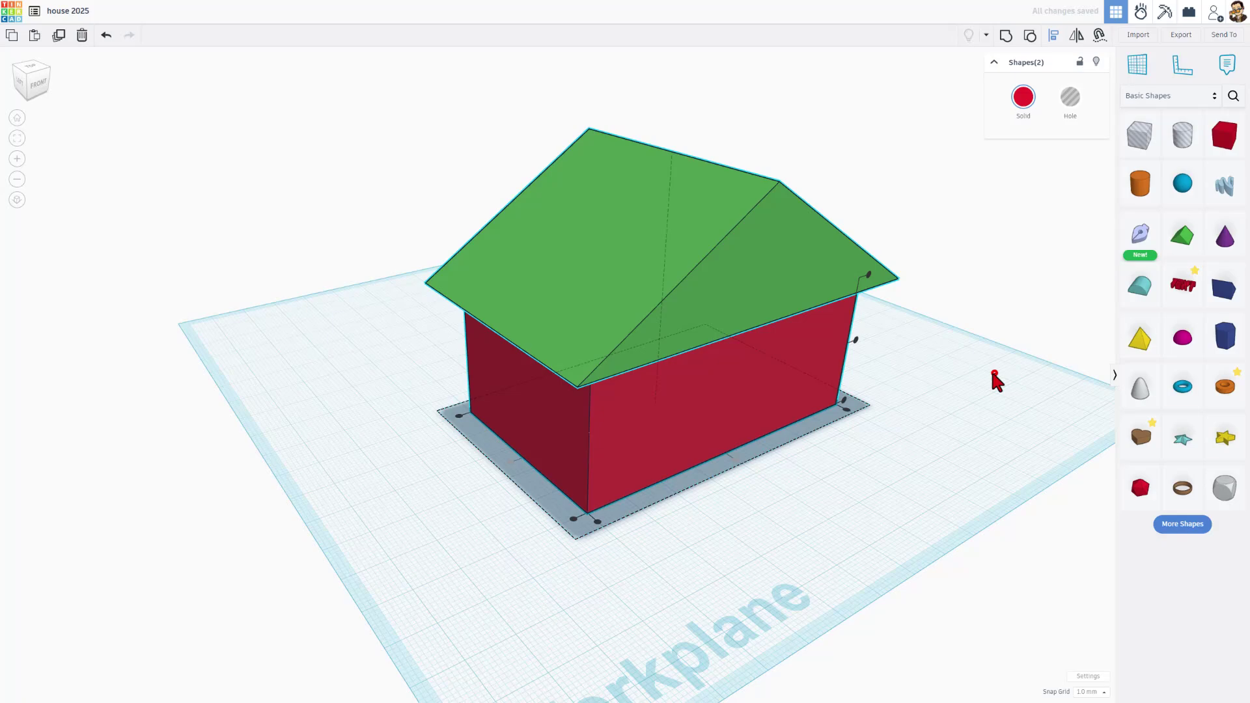
{"action": "left_click", "coordinate": [978, 391]}
{"action": "right_click_drag", "start_coordinate": [993, 371], "coordinate": [787, 221]}
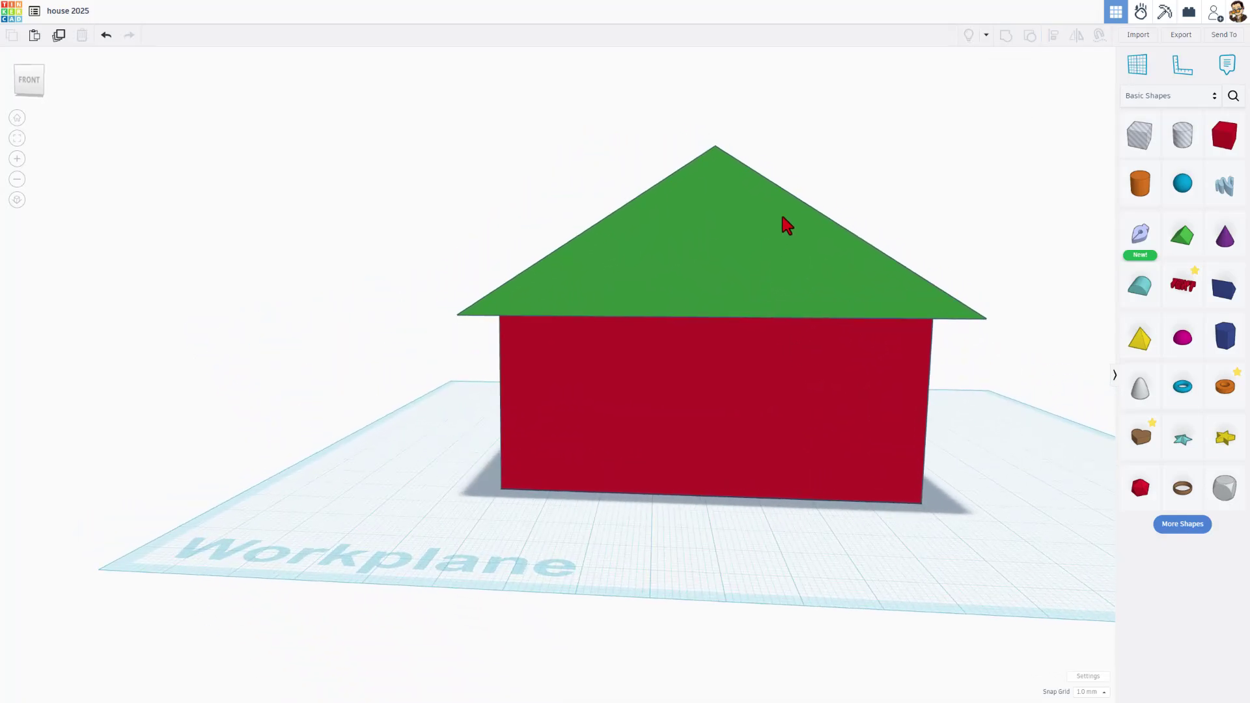
- Colour the roof brown
{"action": "right_click", "coordinate": [820, 201]}
{"action": "left_click", "coordinate": [1020, 109]}
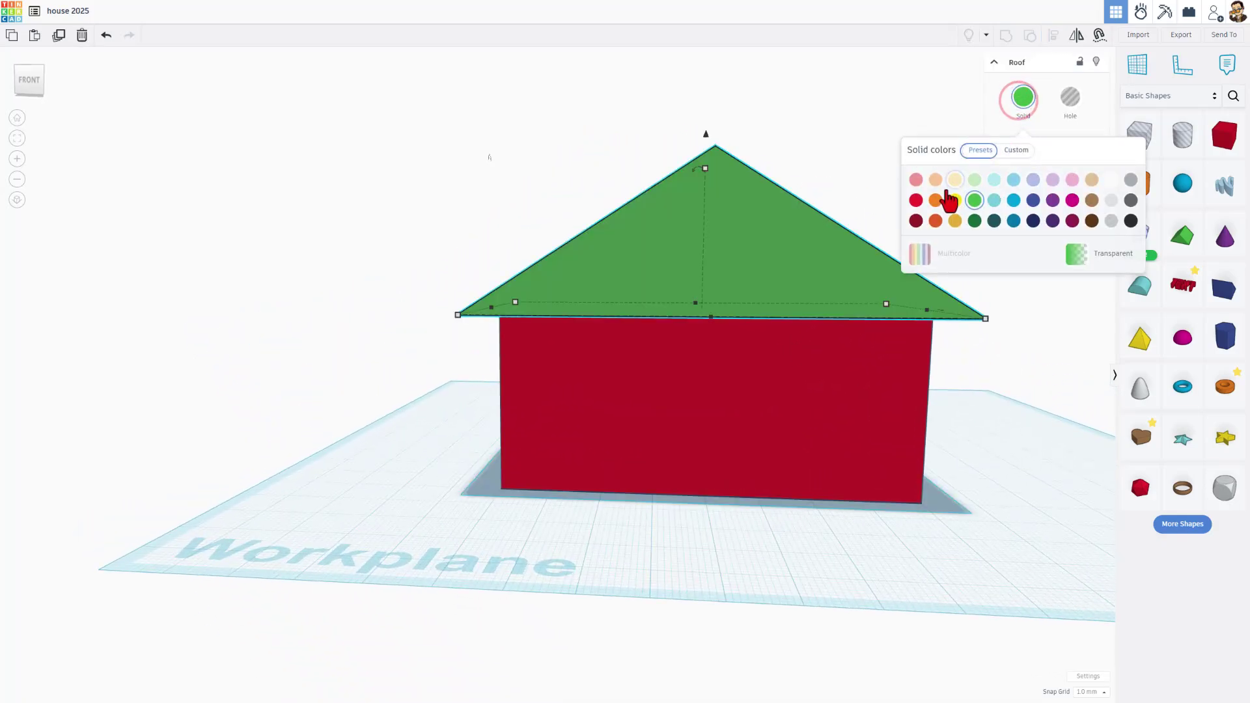
{"action": "left_click", "coordinate": [1092, 220]}
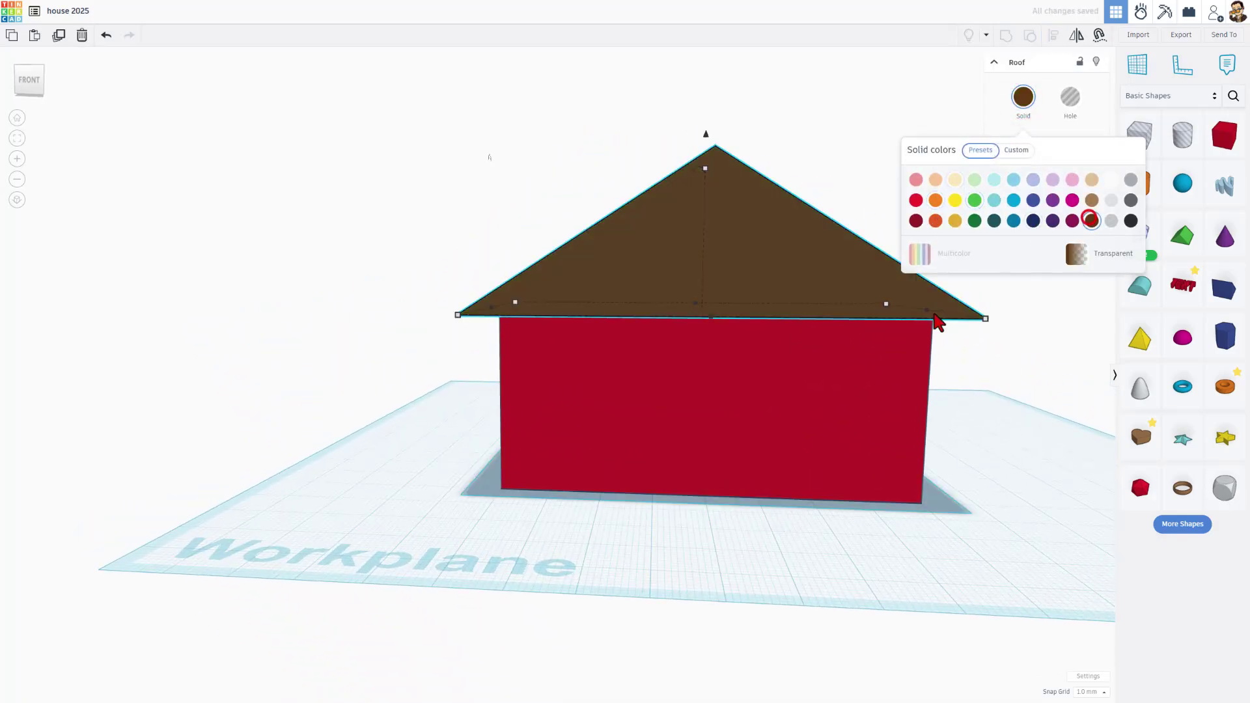
- Give the walls a custom blue colour and make them transparent
{"action": "left_click", "coordinate": [647, 447]}
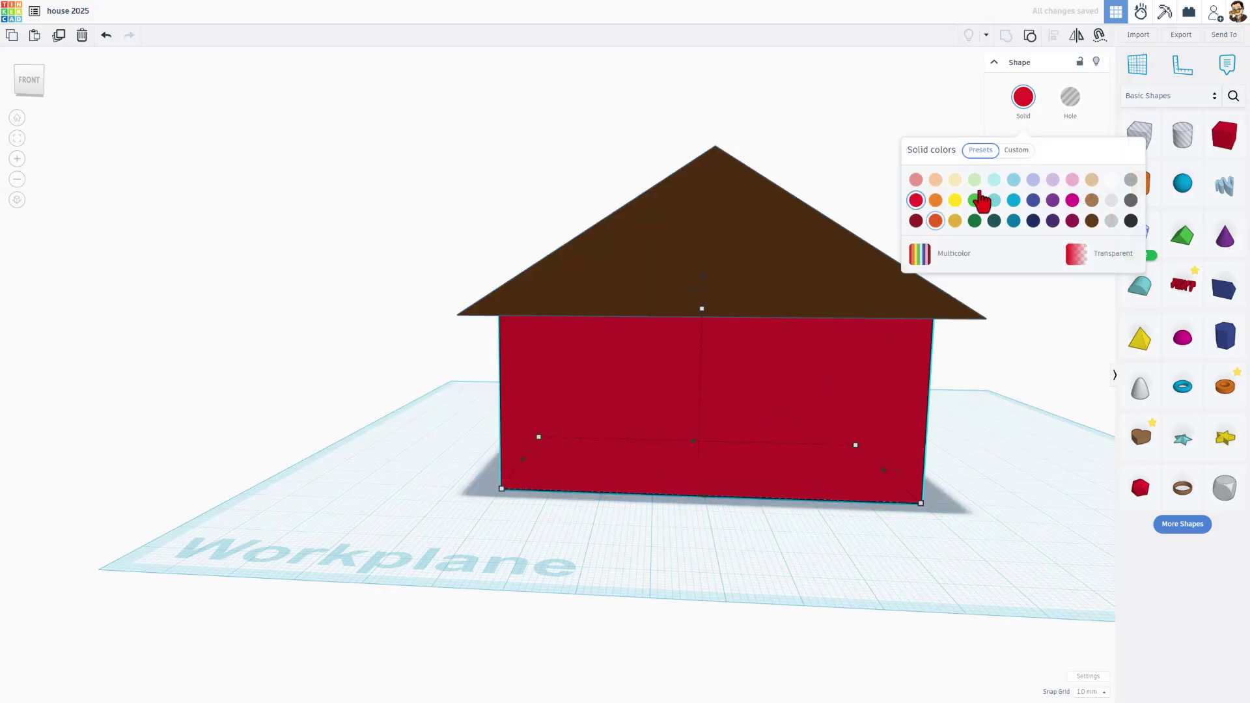
{"action": "left_click", "coordinate": [1016, 152]}
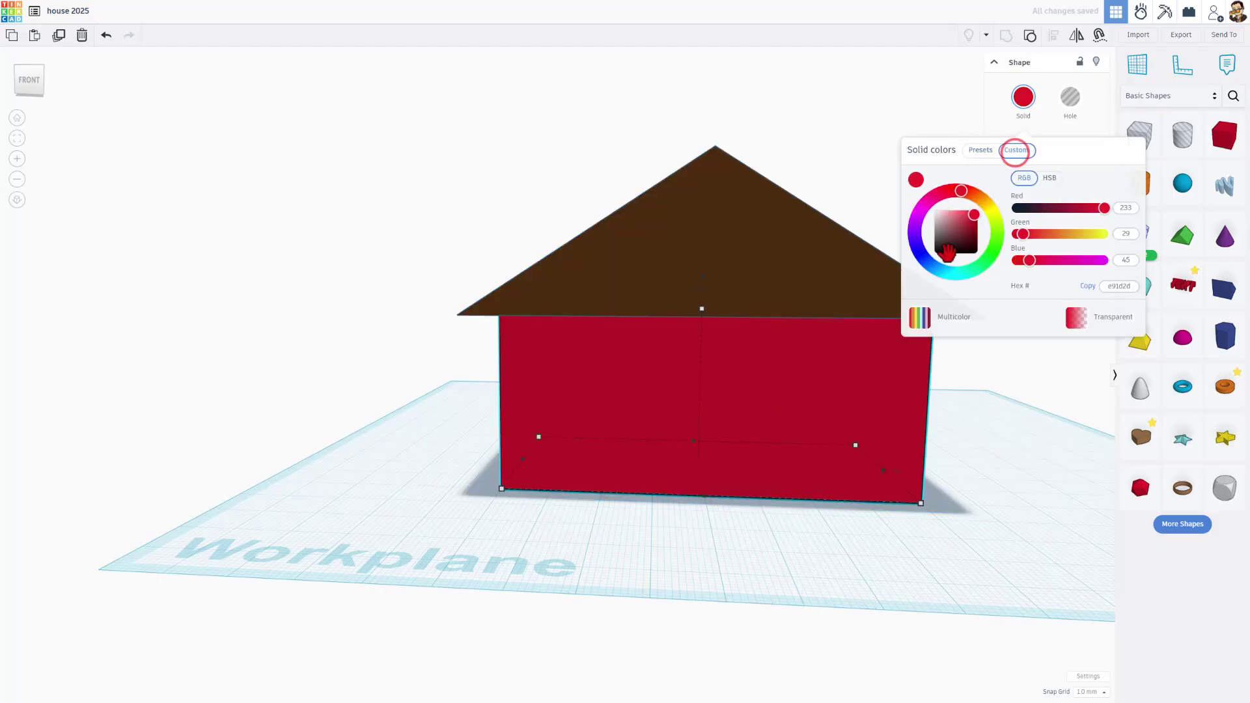
{"action": "left_click", "coordinate": [922, 255]}
{"action": "left_click_drag", "start_coordinate": [952, 242], "coordinate": [957, 223]}
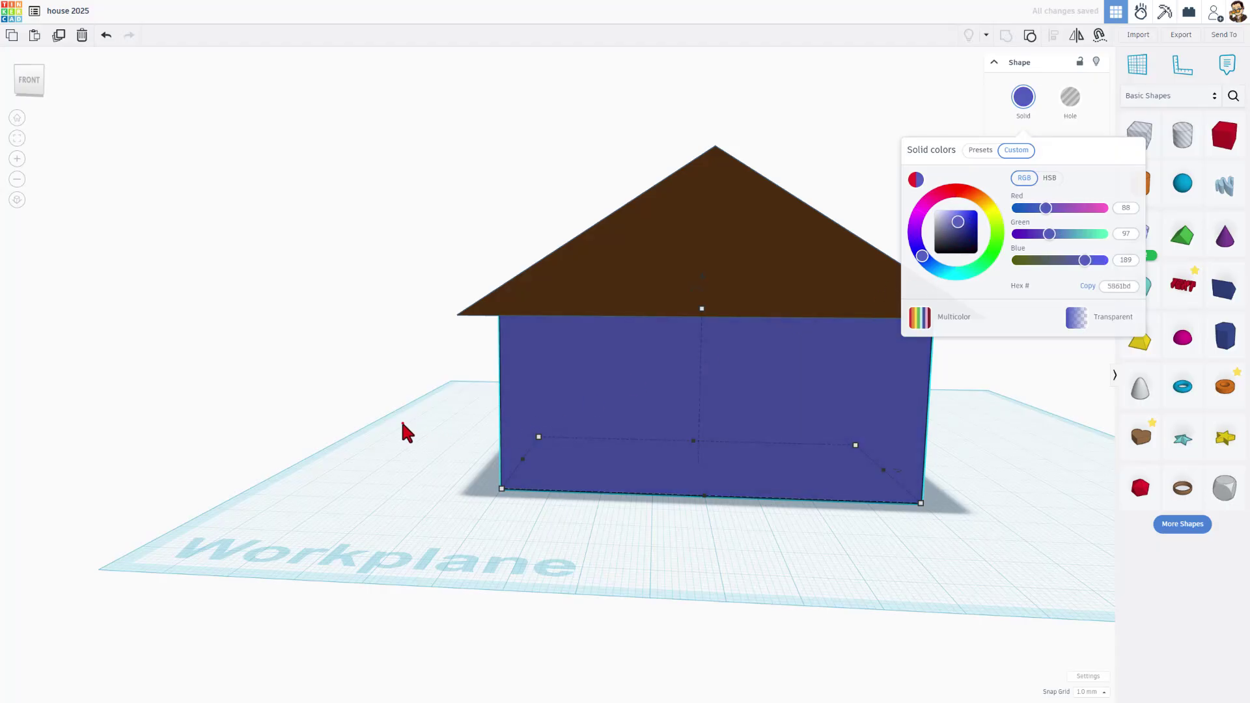
{"action": "right_click_drag", "start_coordinate": [405, 432], "coordinate": [569, 440]}
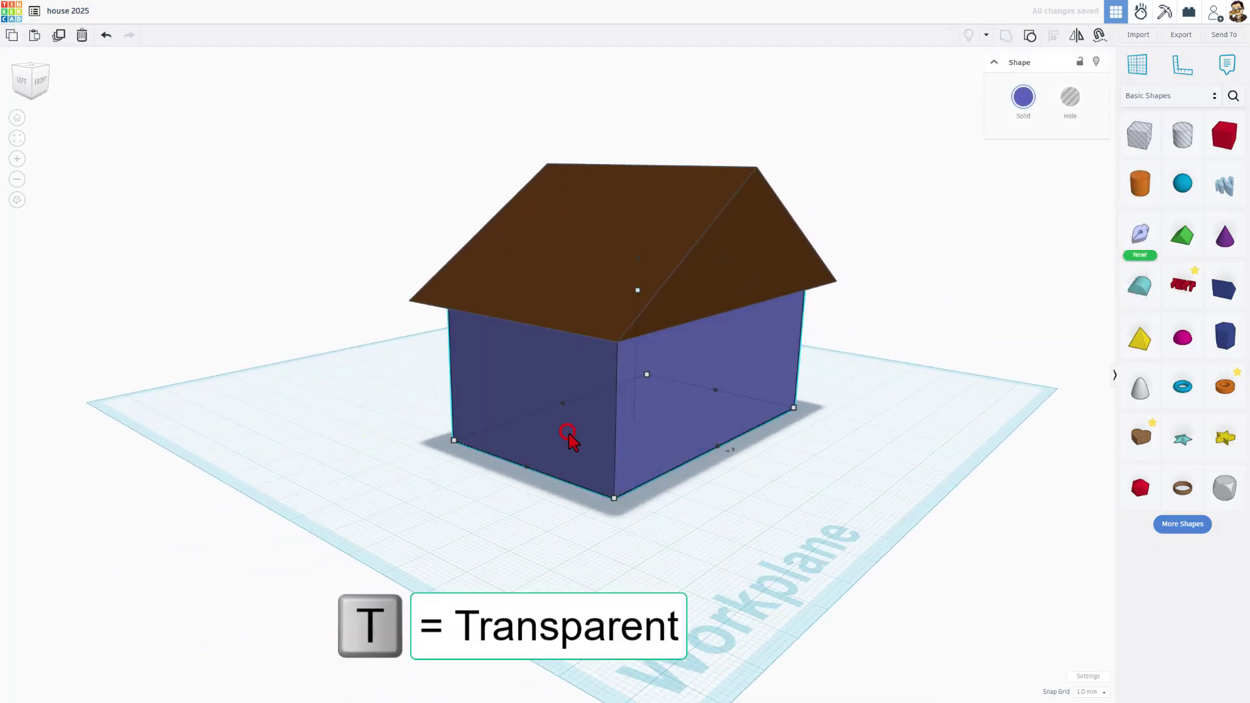
{"action": "key", "text": "t"}
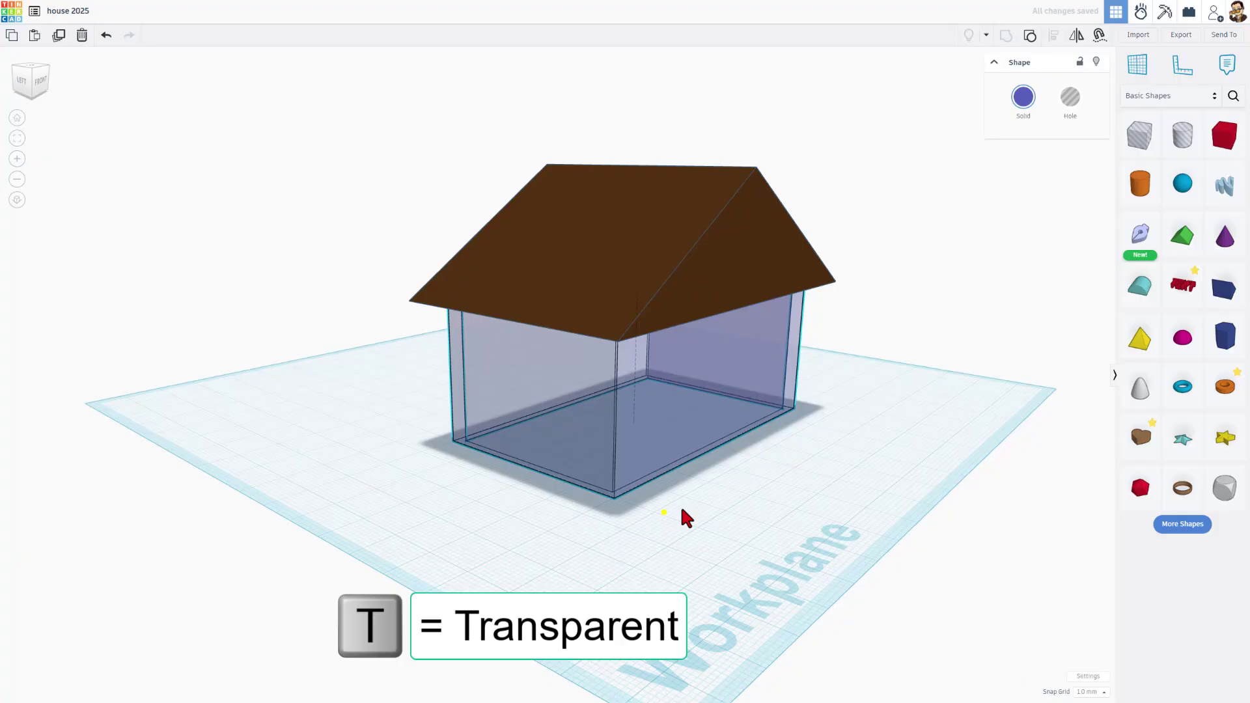
{"action": "right_click_drag", "start_coordinate": [679, 503], "coordinate": [1167, 164]}
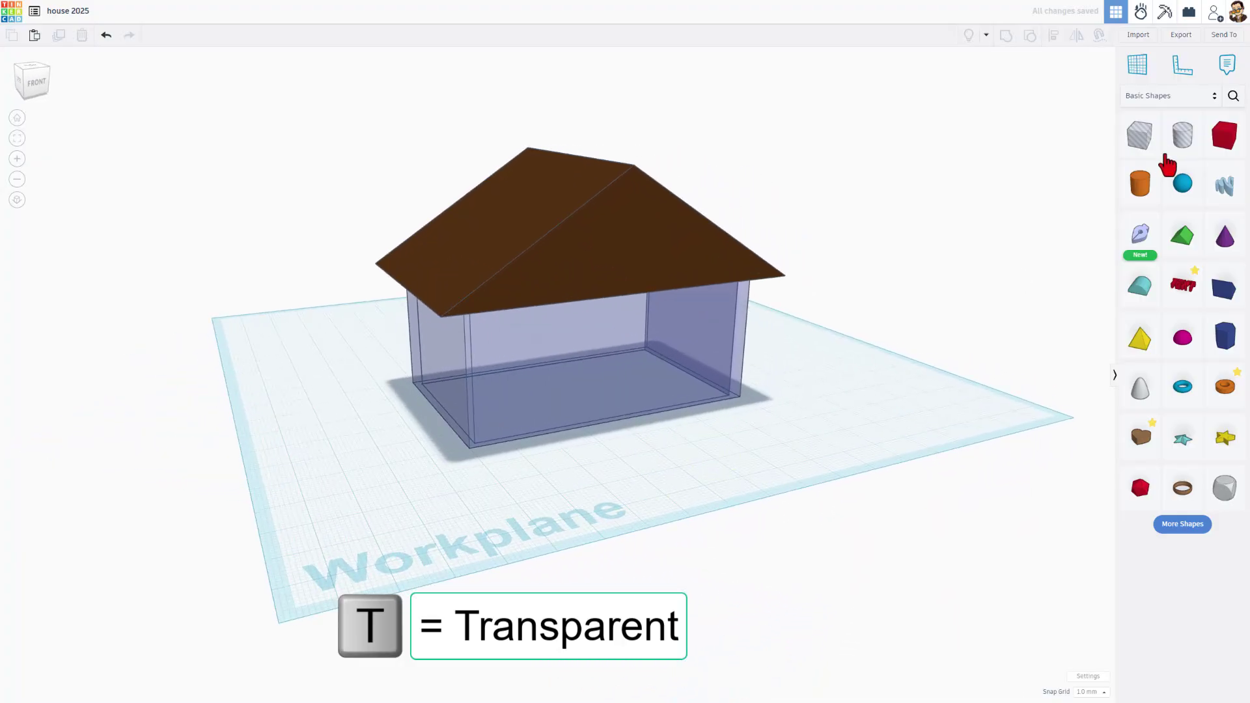
- Place a box hole beside the house and shrink its footprint and height to door size
{"action": "left_click_drag", "start_coordinate": [1145, 151], "coordinate": [665, 466]}
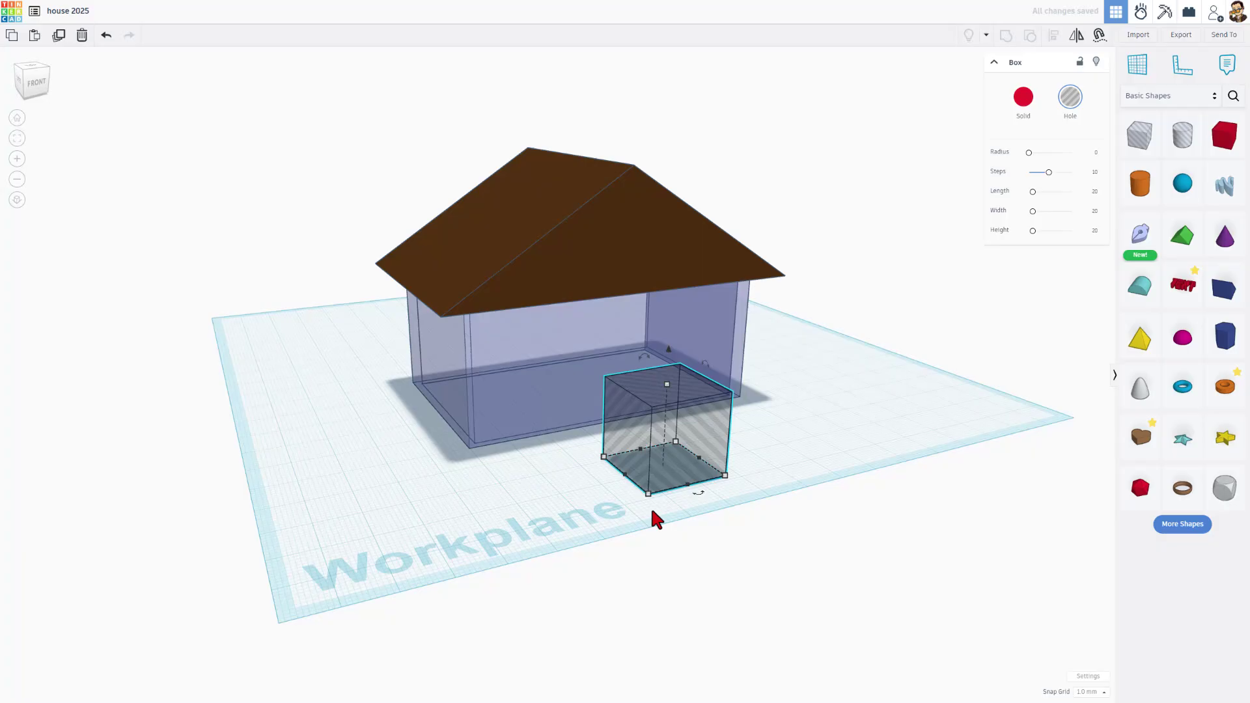
{"action": "left_click_drag", "start_coordinate": [648, 495], "coordinate": [669, 473]}
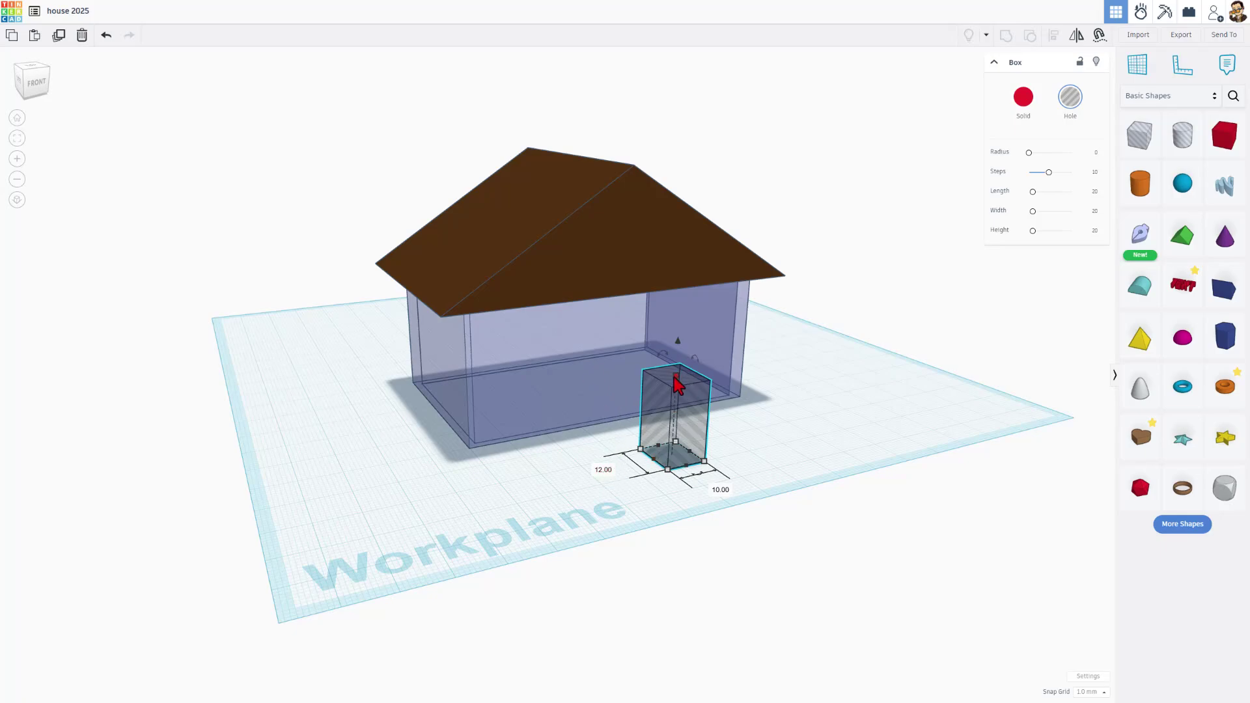
{"action": "left_click_drag", "start_coordinate": [678, 386], "coordinate": [681, 408]}
{"action": "left_click", "coordinate": [739, 469]}
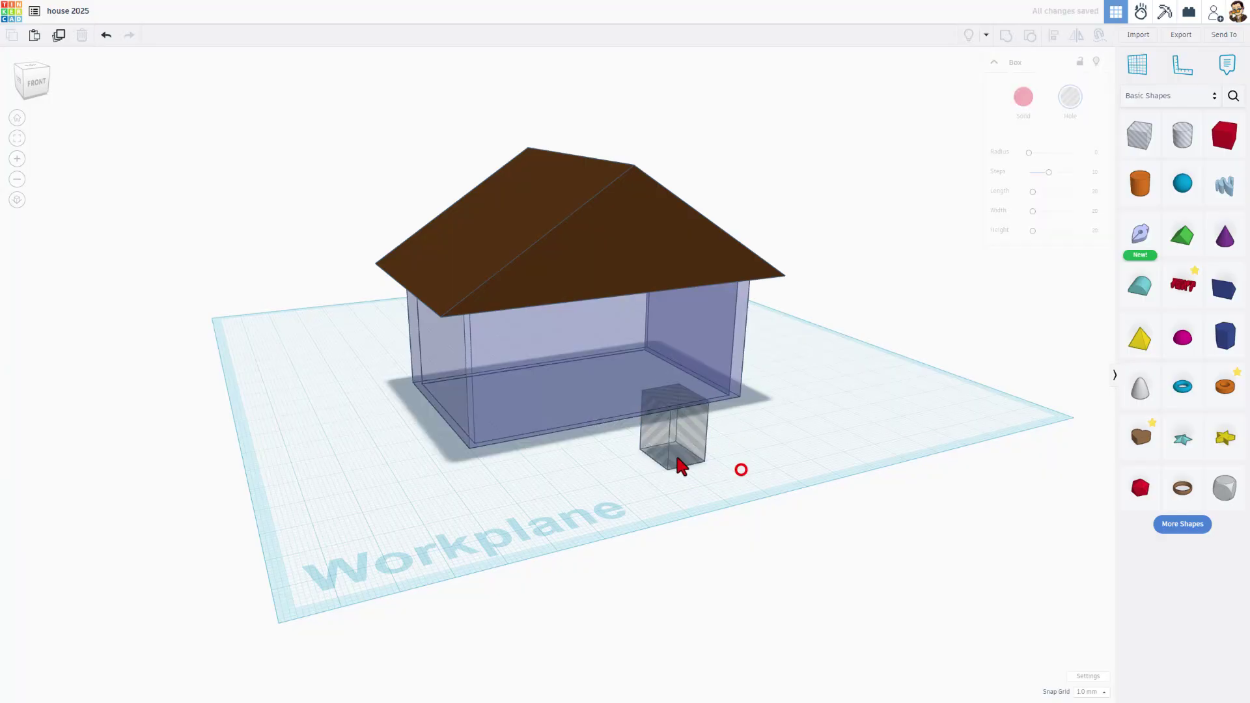
{"action": "left_click", "coordinate": [677, 449]}
{"action": "left_click", "coordinate": [683, 452]}
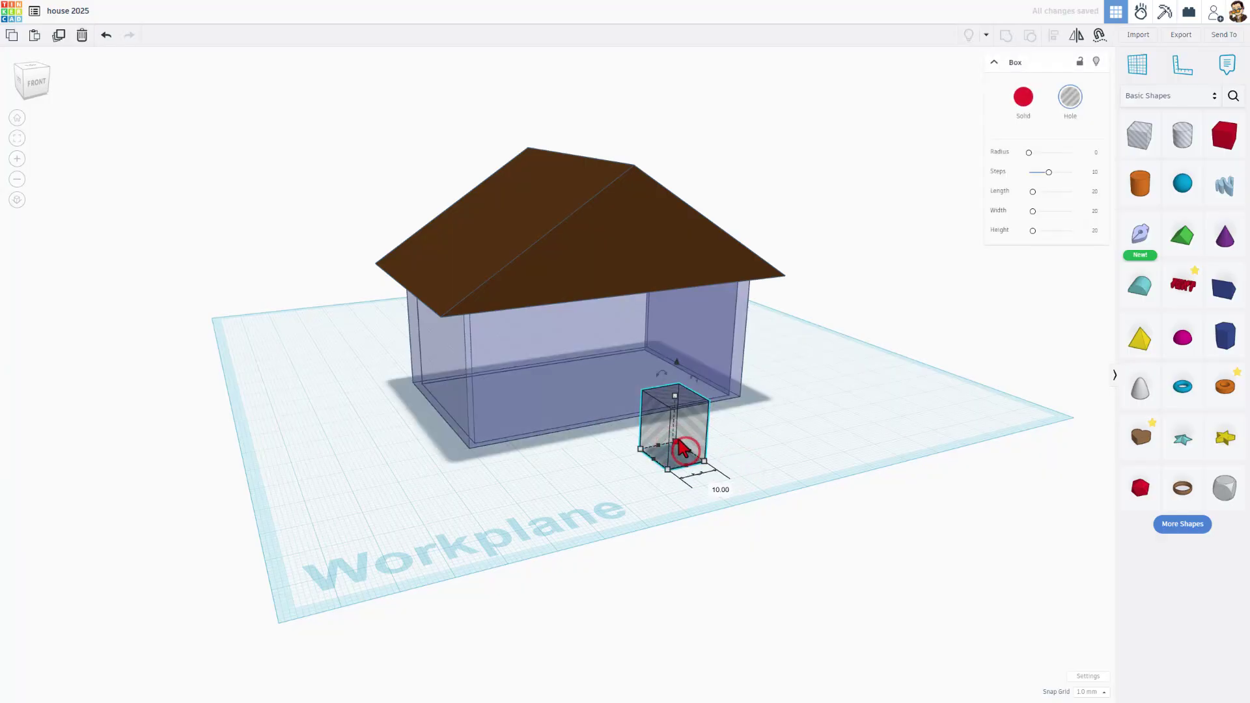
- Move the door hole into the front wall and group it with the walls
{"action": "left_click_drag", "start_coordinate": [687, 438], "coordinate": [641, 431]}
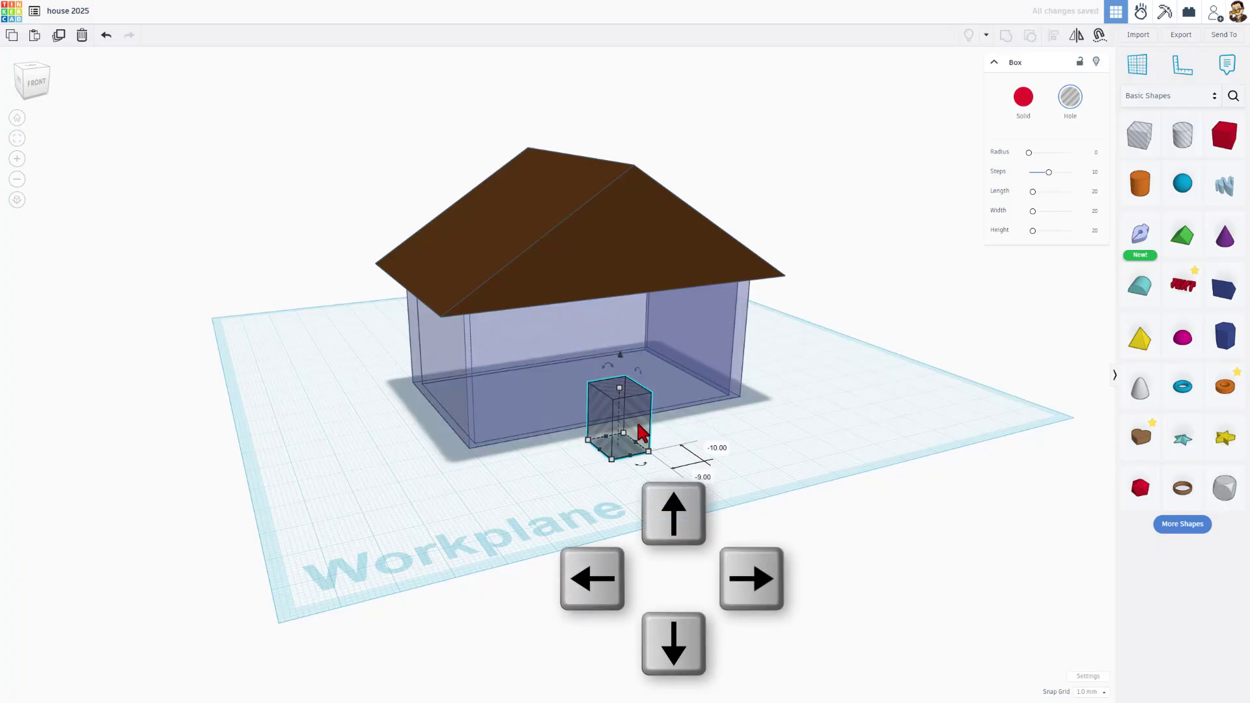
{"action": "key", "text": "Up"}
{"action": "key", "text": "Up"}
{"action": "key", "text": "Up"}
{"action": "key", "text": "Left"}
{"action": "key", "text": "Left"}
{"action": "key", "text": "Left"}
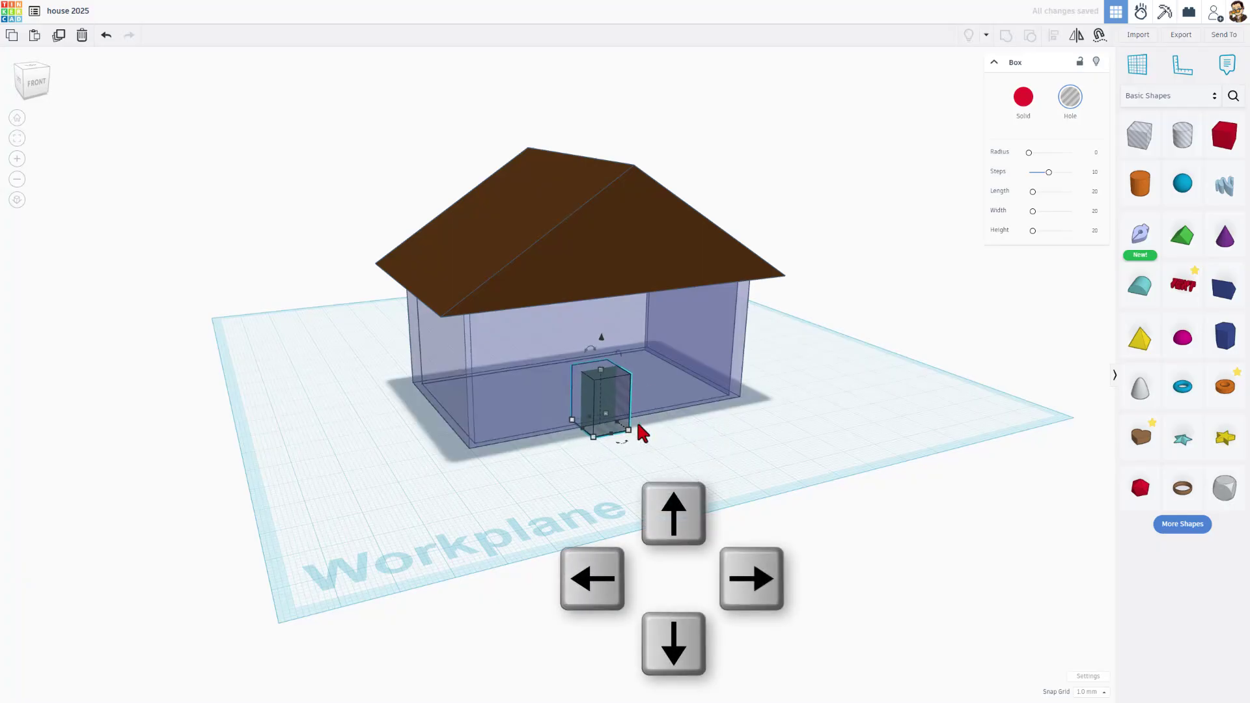
{"action": "key", "text": "Up"}
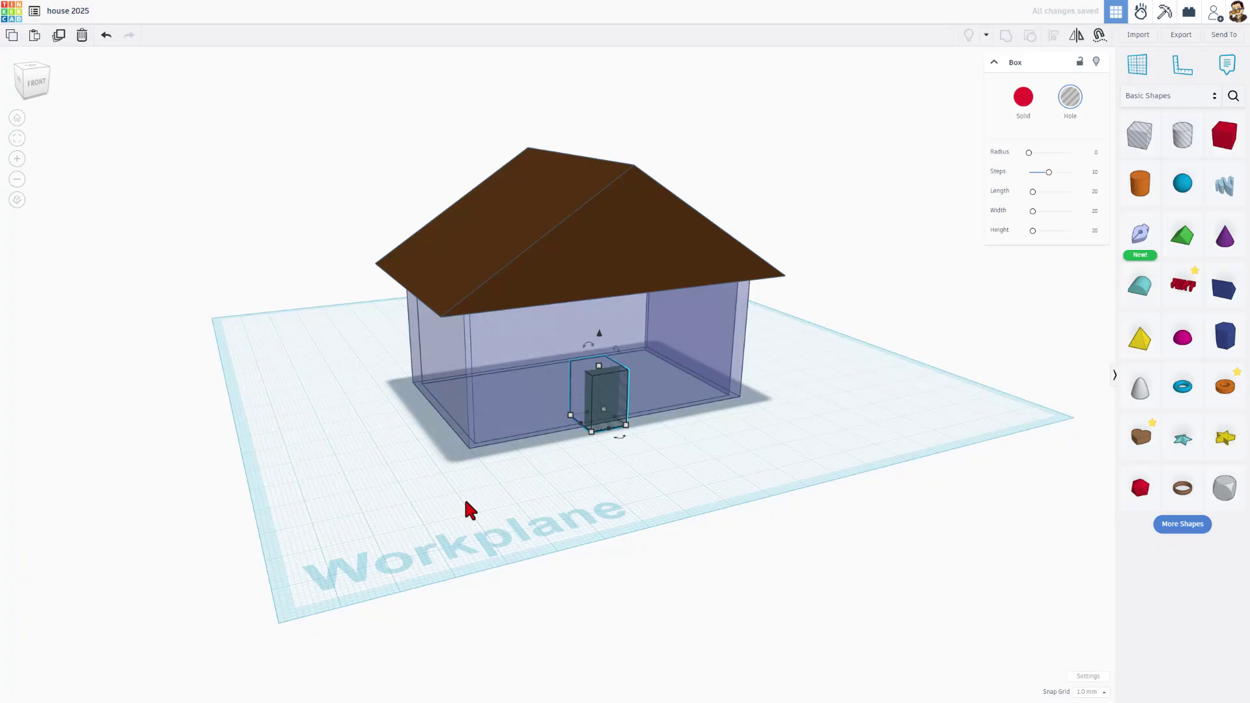
{"action": "right_click_drag", "start_coordinate": [465, 501], "coordinate": [550, 499]}
{"action": "left_click", "coordinate": [551, 498]}
{"action": "left_click_drag", "start_coordinate": [531, 483], "coordinate": [726, 363]}
{"action": "key", "text": "ctrl+g"}
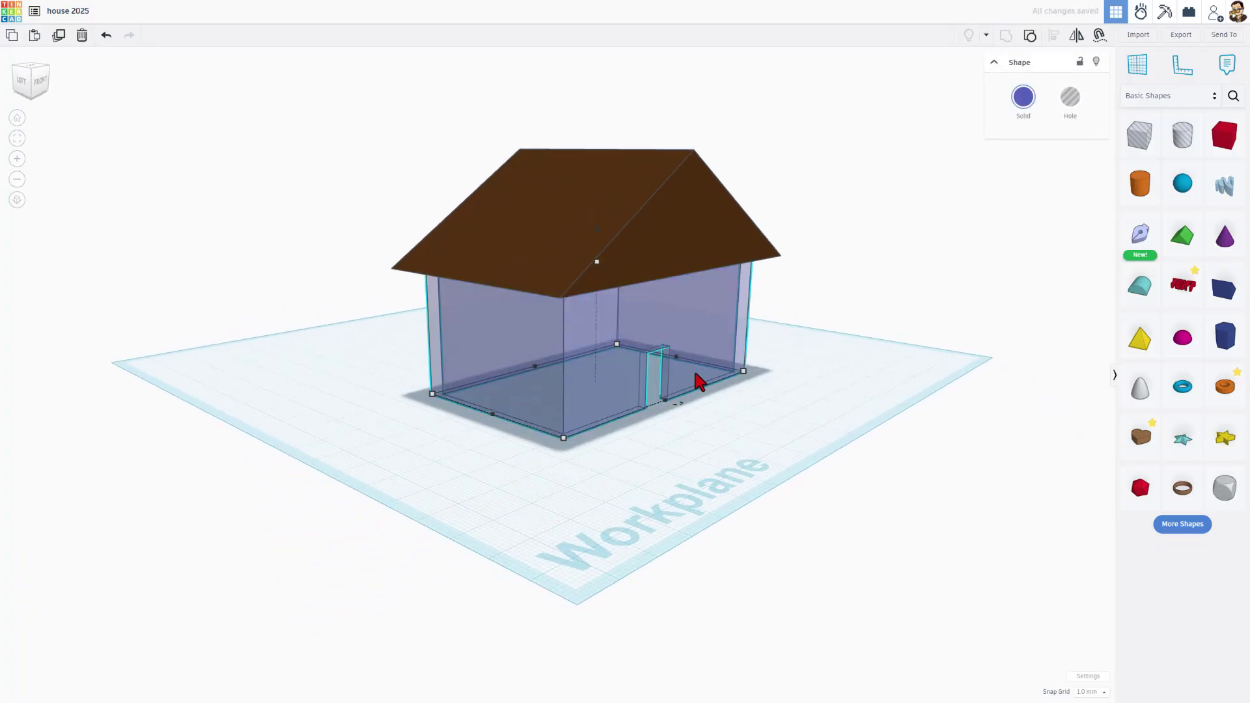
{"action": "right_click_drag", "start_coordinate": [697, 380], "coordinate": [733, 371]}
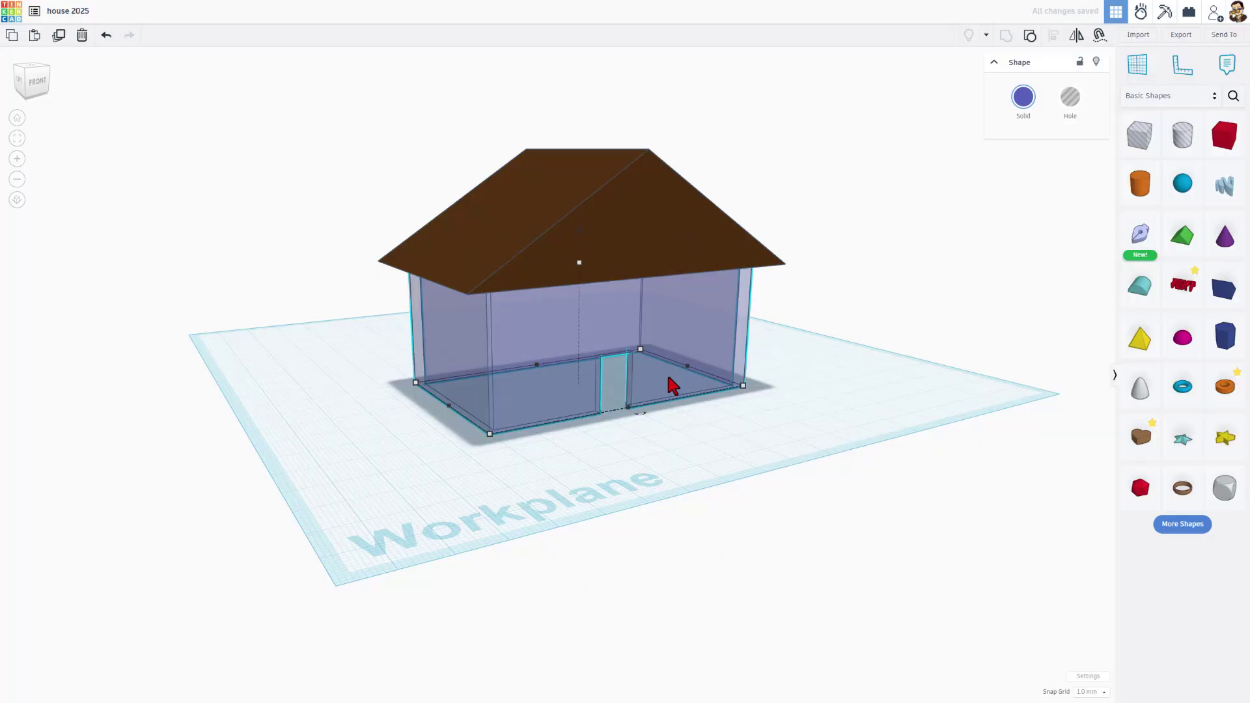
- Inside the group, centre the door hole along the front wall using the walls as reference
{"action": "double_click", "coordinate": [660, 373]}
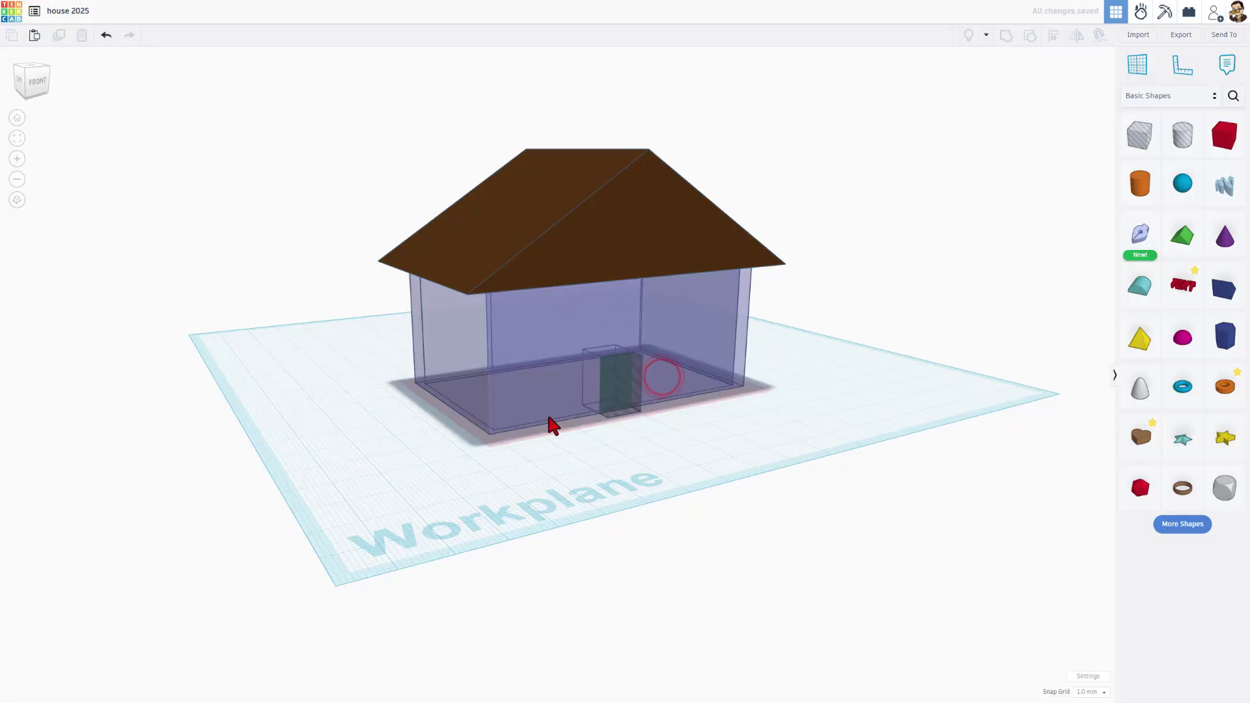
{"action": "right_click_drag", "start_coordinate": [467, 423], "coordinate": [608, 475]}
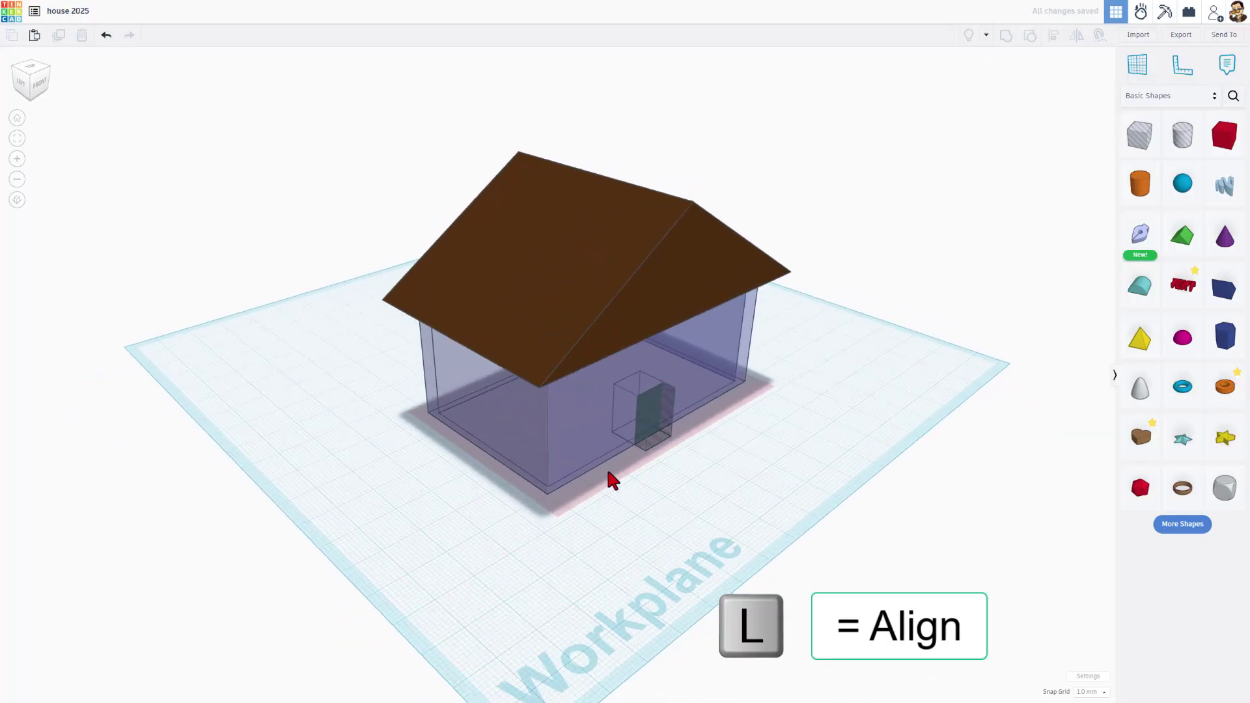
{"action": "left_click_drag", "start_coordinate": [638, 431], "coordinate": [721, 375]}
{"action": "key", "text": "l"}
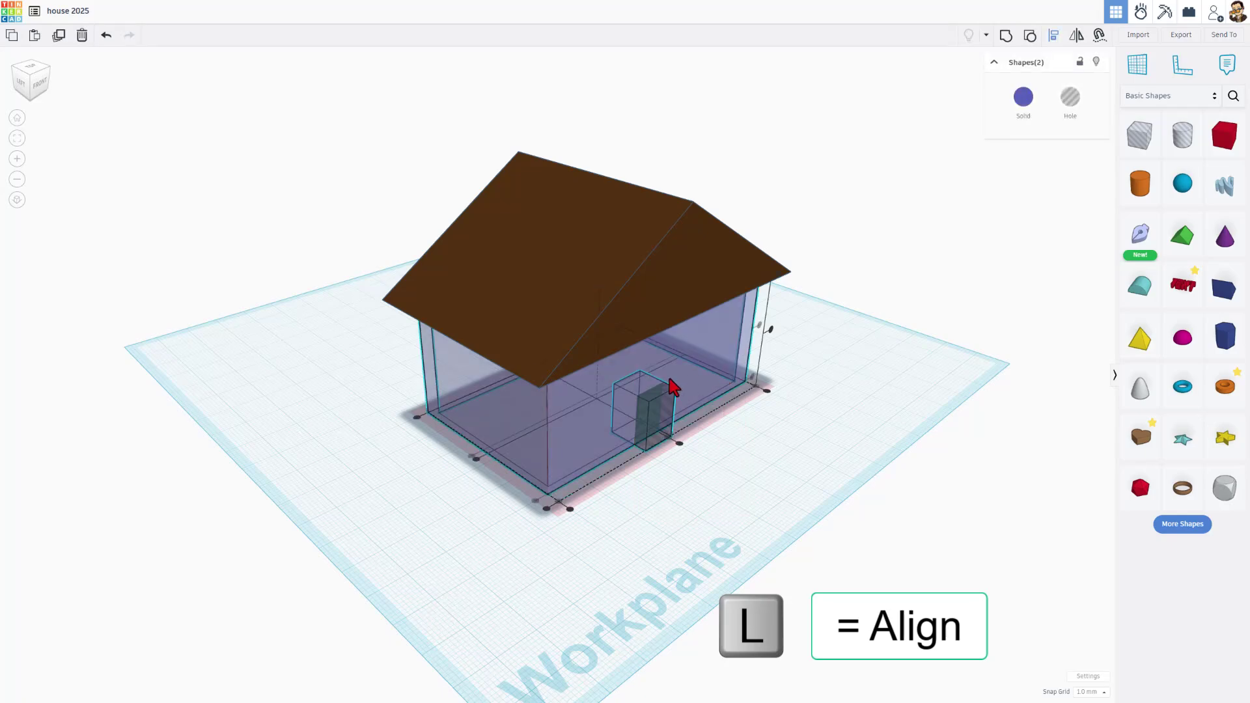
{"action": "left_click", "coordinate": [575, 436]}
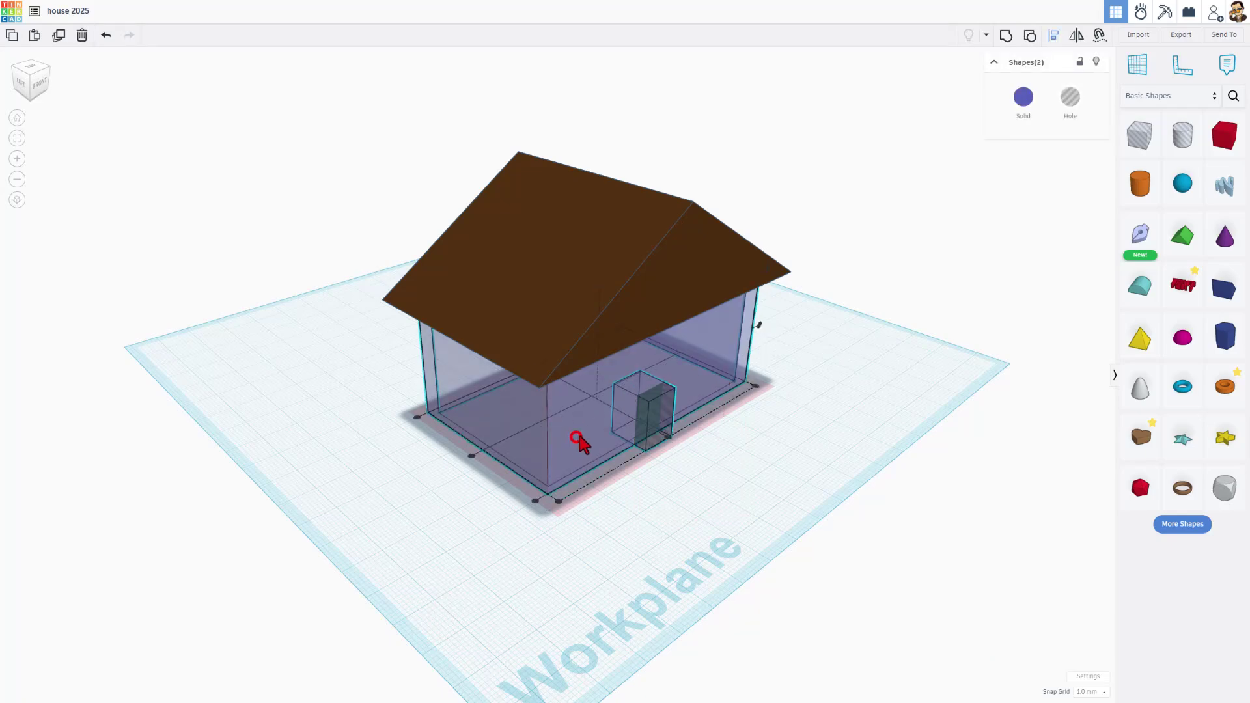
{"action": "left_click", "coordinate": [669, 438]}
{"action": "left_click", "coordinate": [723, 457]}
{"action": "right_click_drag", "start_coordinate": [777, 491], "coordinate": [632, 408]}
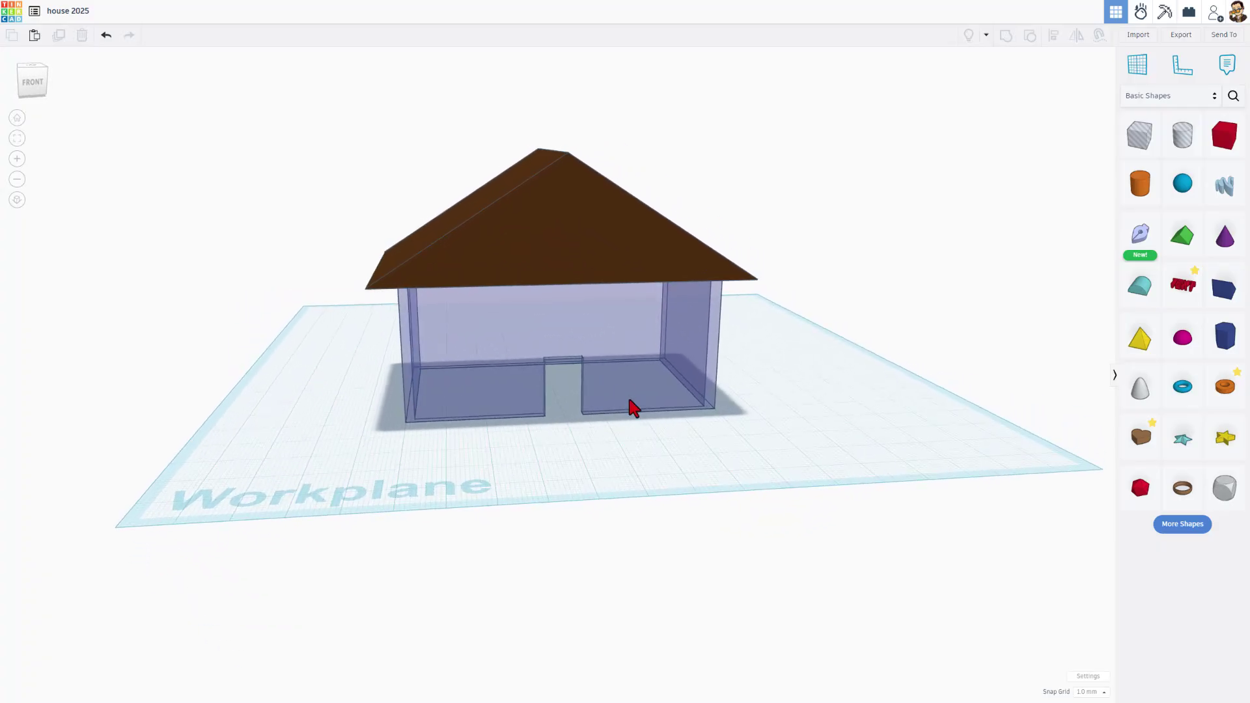
- Raise the door hole's top so the doorway is about 17 mm tall
{"action": "left_click", "coordinate": [515, 390]}
{"action": "left_click", "coordinate": [574, 384]}
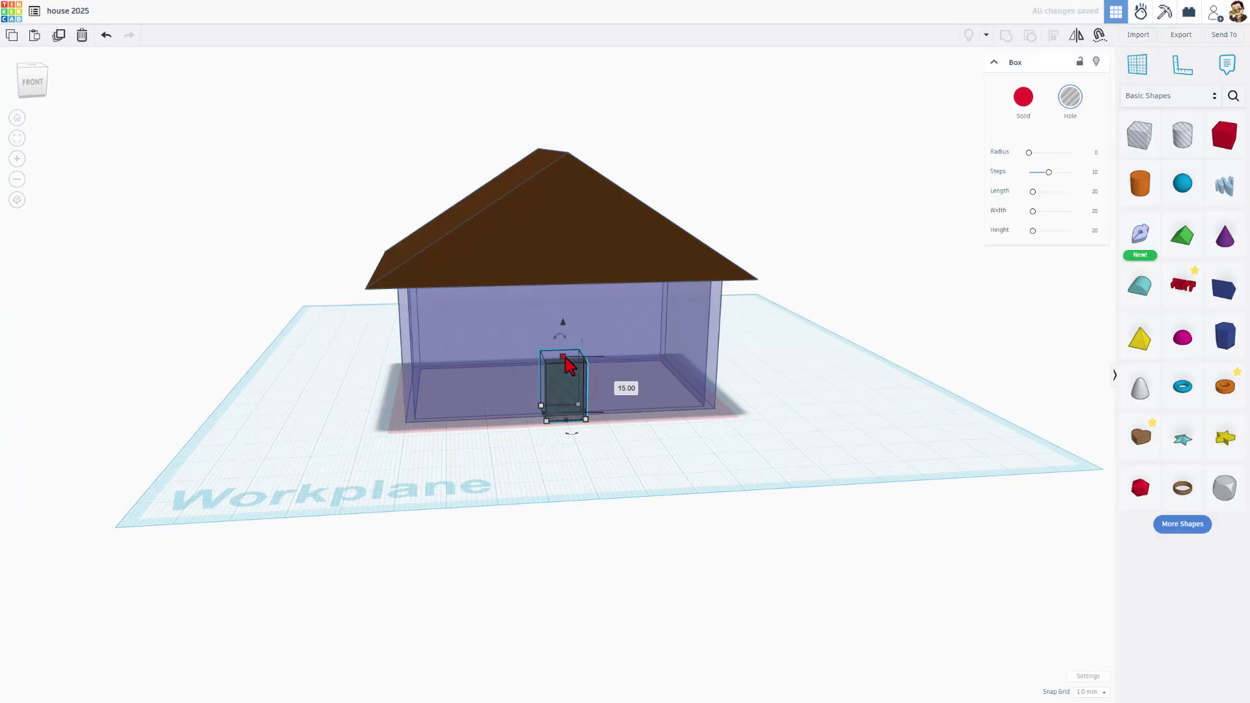
{"action": "left_click_drag", "start_coordinate": [565, 358], "coordinate": [571, 352]}
{"action": "left_click", "coordinate": [637, 464]}
{"action": "right_click_drag", "start_coordinate": [637, 465], "coordinate": [583, 315]}
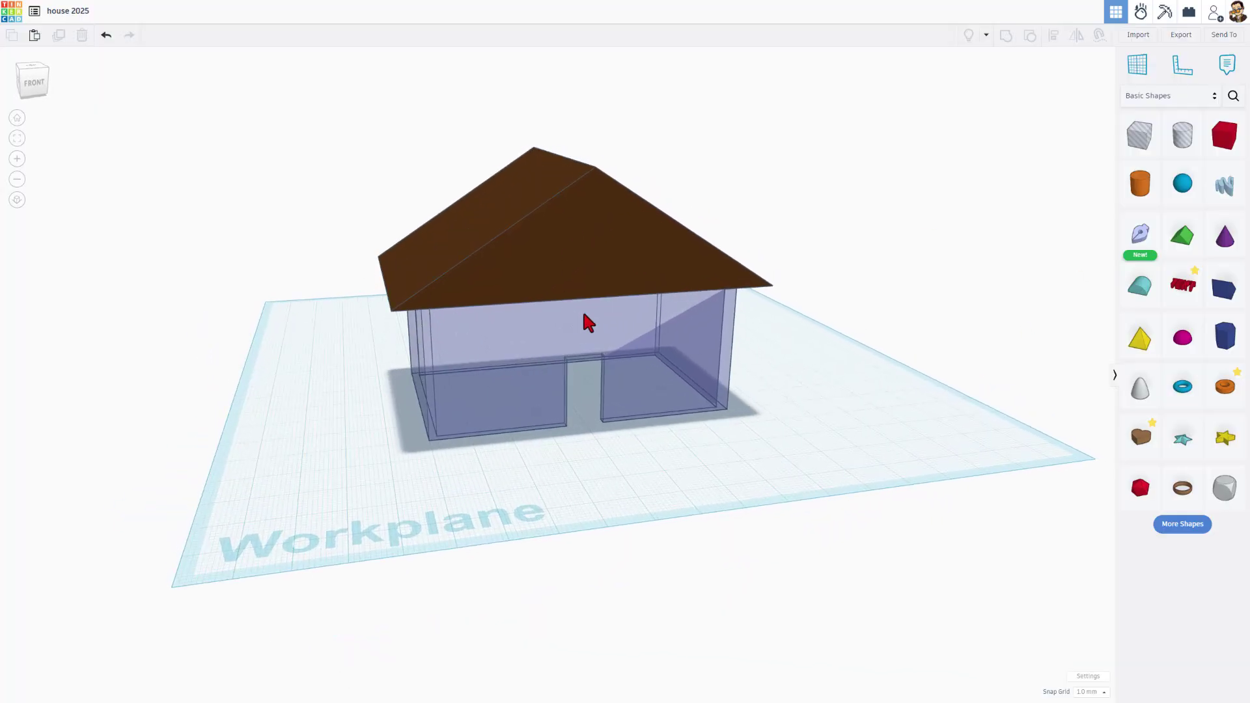
- Drop a Box hole beside the house and scale it evenly to 10.00
{"action": "mouse_move", "coordinate": [1125, 150]}
{"action": "left_mouse_down"}
{"action": "mouse_move", "coordinate": [801, 500]}
{"action": "mouse_move", "coordinate": [740, 481]}
{"action": "mouse_move", "coordinate": [739, 464]}
{"action": "mouse_move", "coordinate": [742, 483]}
{"action": "mouse_move", "coordinate": [678, 500]}
{"action": "left_mouse_up"}
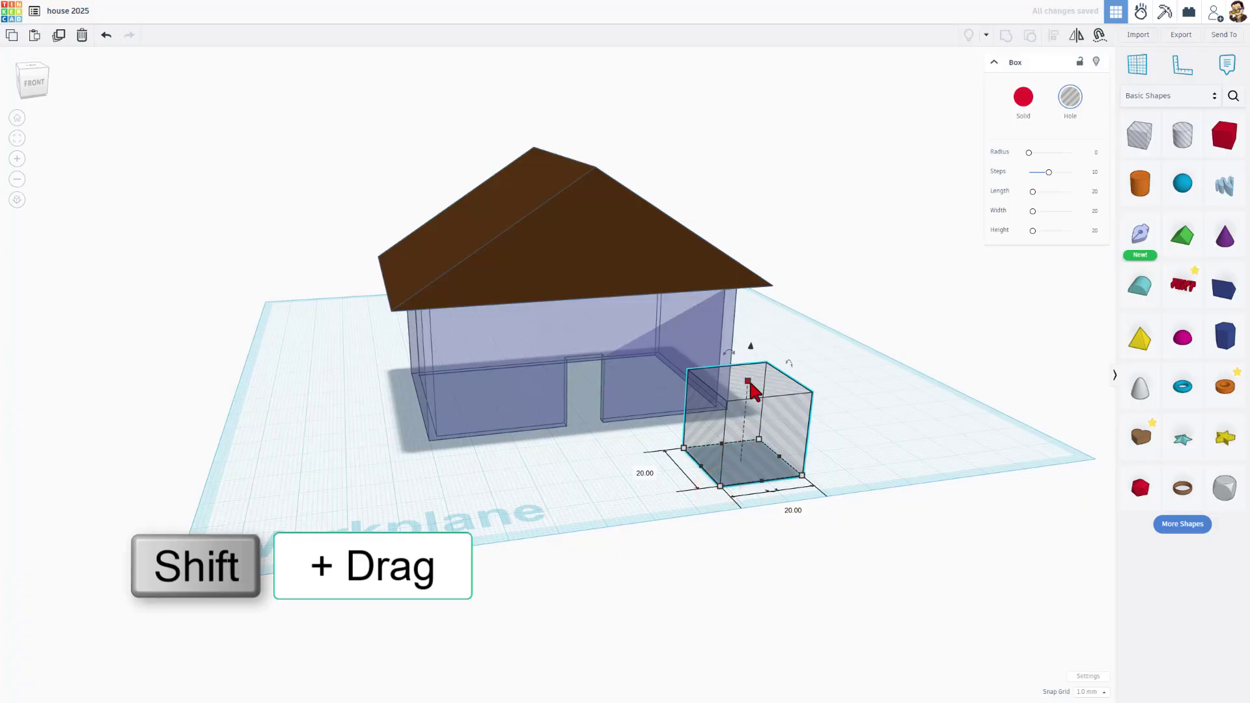
{"action": "left_click_drag", "start_coordinate": [750, 384], "coordinate": [808, 302], "text": "shift"}
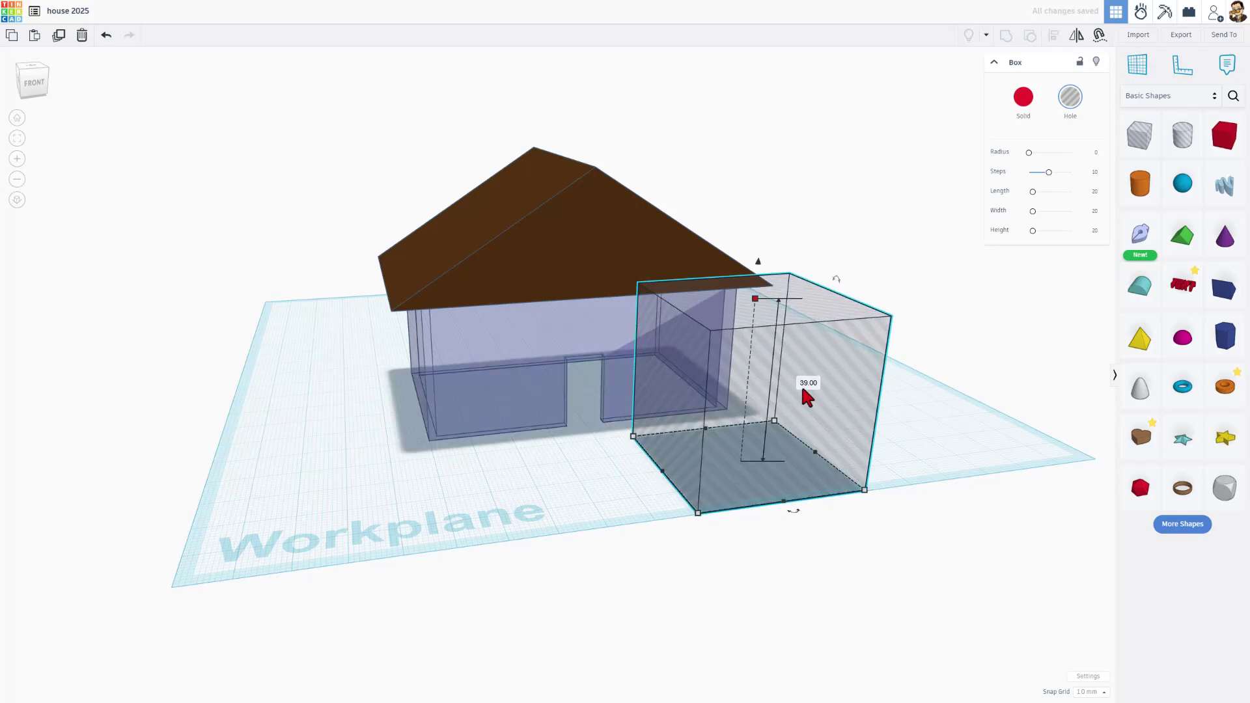
{"action": "type", "text": "10"}
{"action": "key", "text": "Return"}
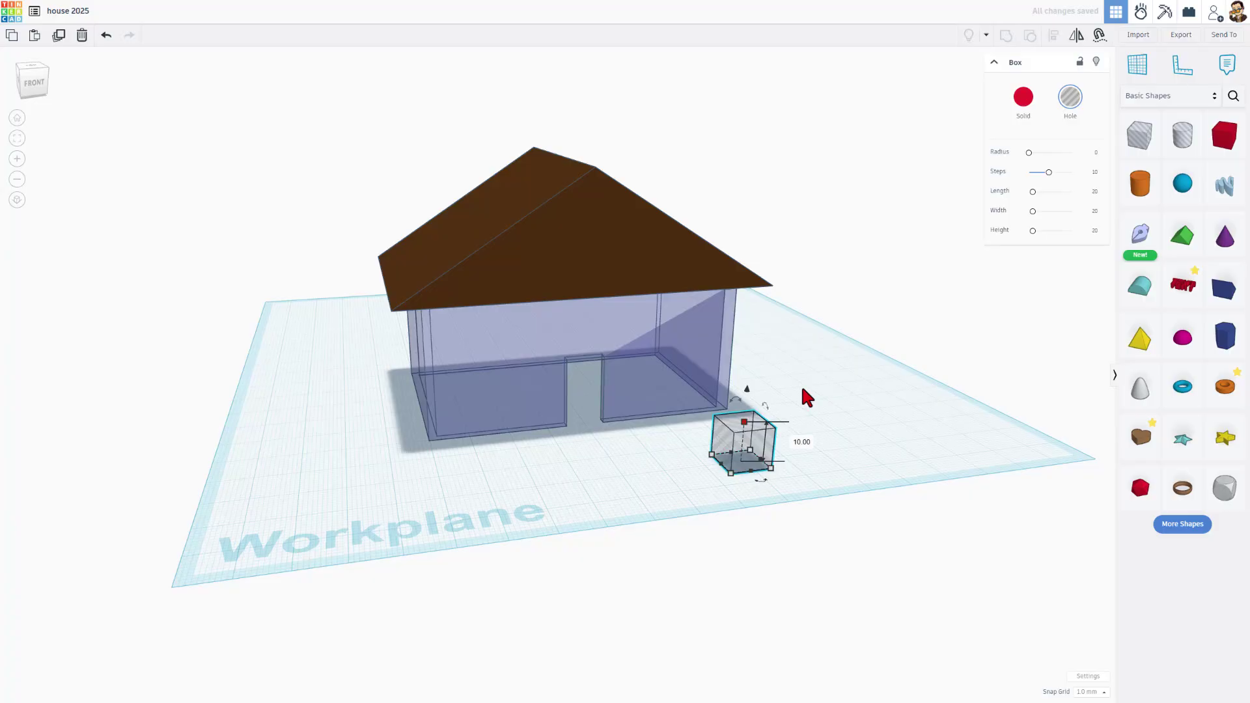
- Move the 10 mm hole cube into the front wall, raised off the floor, right of the door
{"action": "left_click", "coordinate": [611, 485]}
{"action": "right_click_drag", "start_coordinate": [647, 485], "coordinate": [786, 424]}
{"action": "left_click_drag", "start_coordinate": [796, 426], "coordinate": [679, 398]}
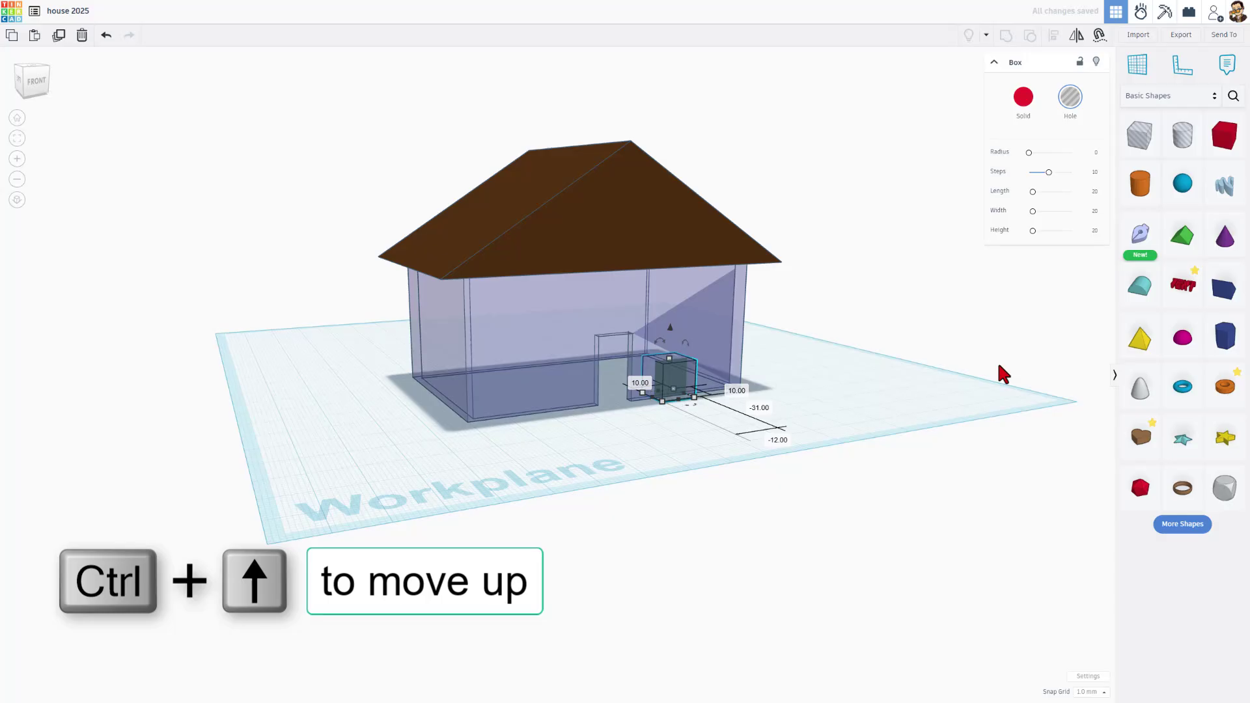
{"action": "key", "text": "ctrl+Up"}
{"action": "key", "text": "ctrl+Up"}
{"action": "key", "text": "ctrl+Up"}
{"action": "key", "text": "ctrl+Up"}
{"action": "key", "text": "ctrl+Up"}
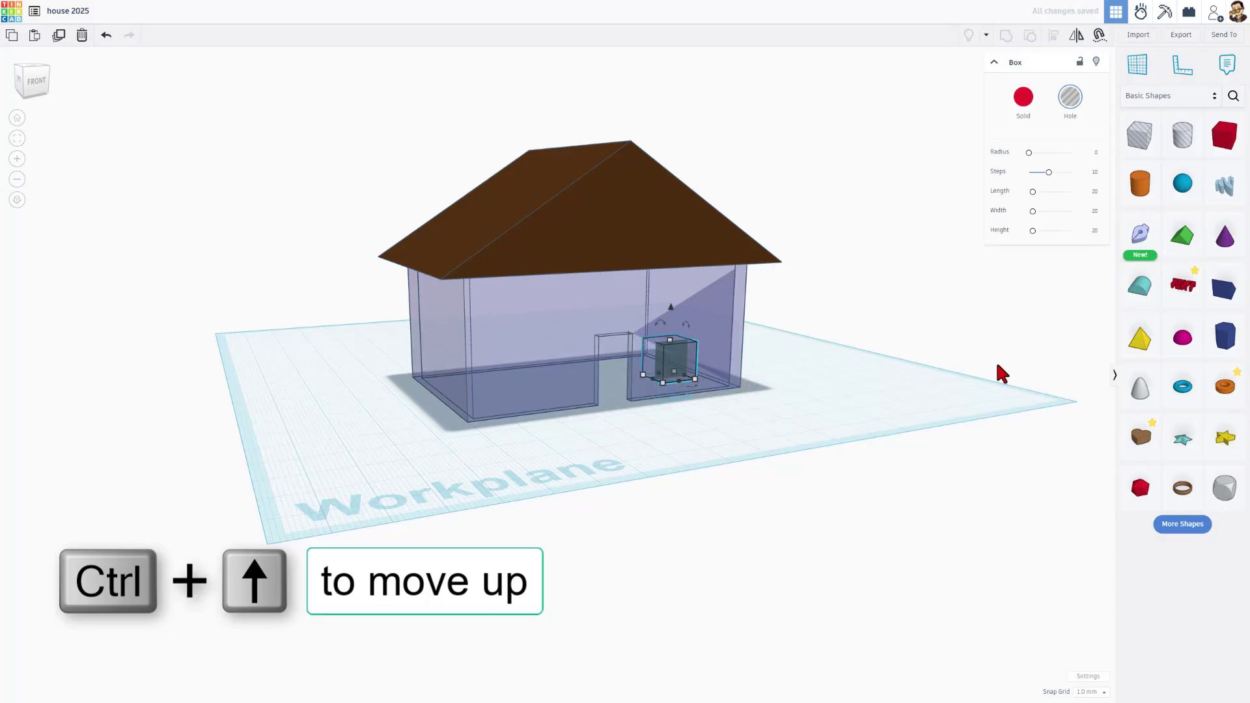
{"action": "key", "text": "Right"}
{"action": "key", "text": "Right"}
{"action": "key", "text": "Right"}
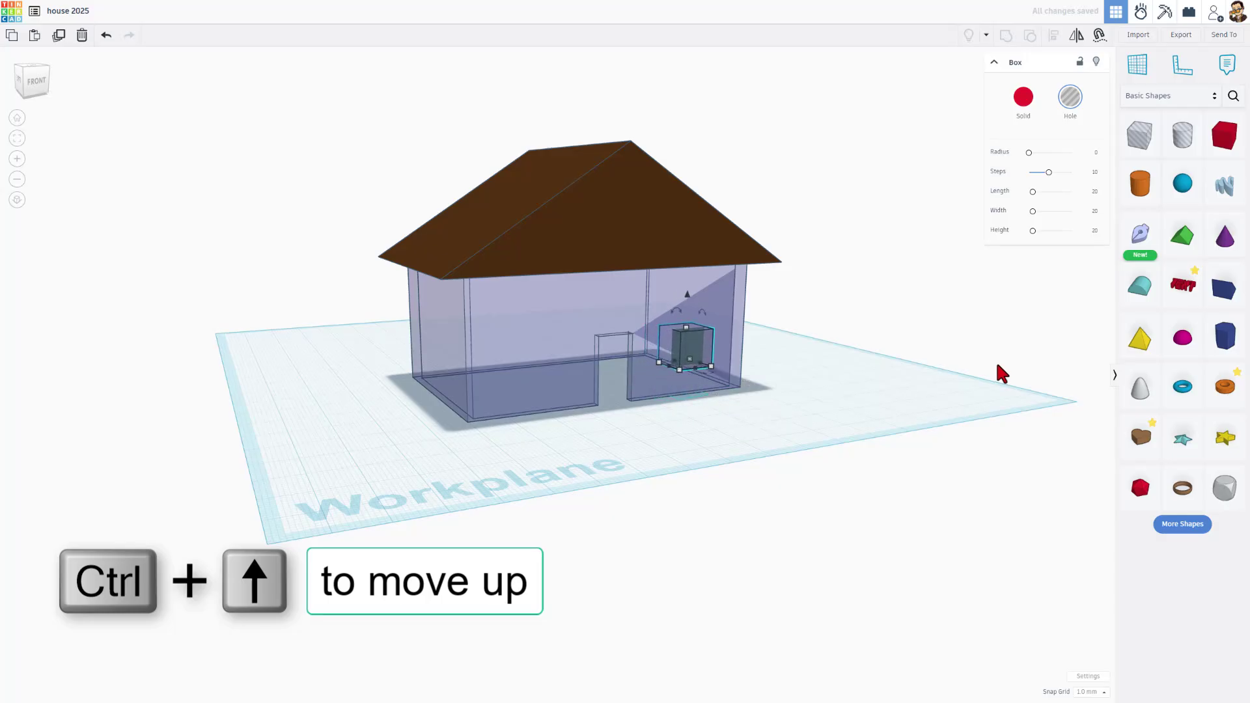
- Duplicate the window hole cube and shift the copy left of the door
{"action": "right_click_drag", "start_coordinate": [837, 395], "coordinate": [641, 384]}
{"action": "left_click", "coordinate": [640, 383]}
{"action": "key", "text": "ctrl+d"}
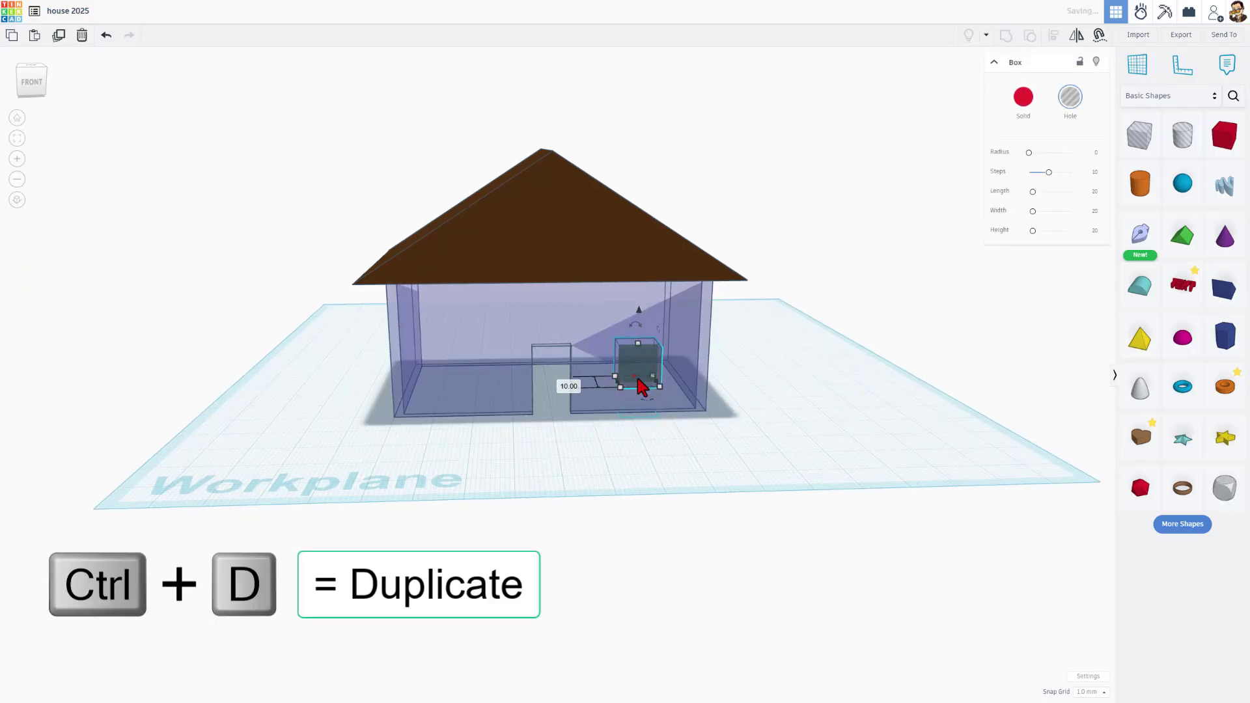
{"action": "key", "text": "shift+Left"}
{"action": "key", "text": "shift+Left"}
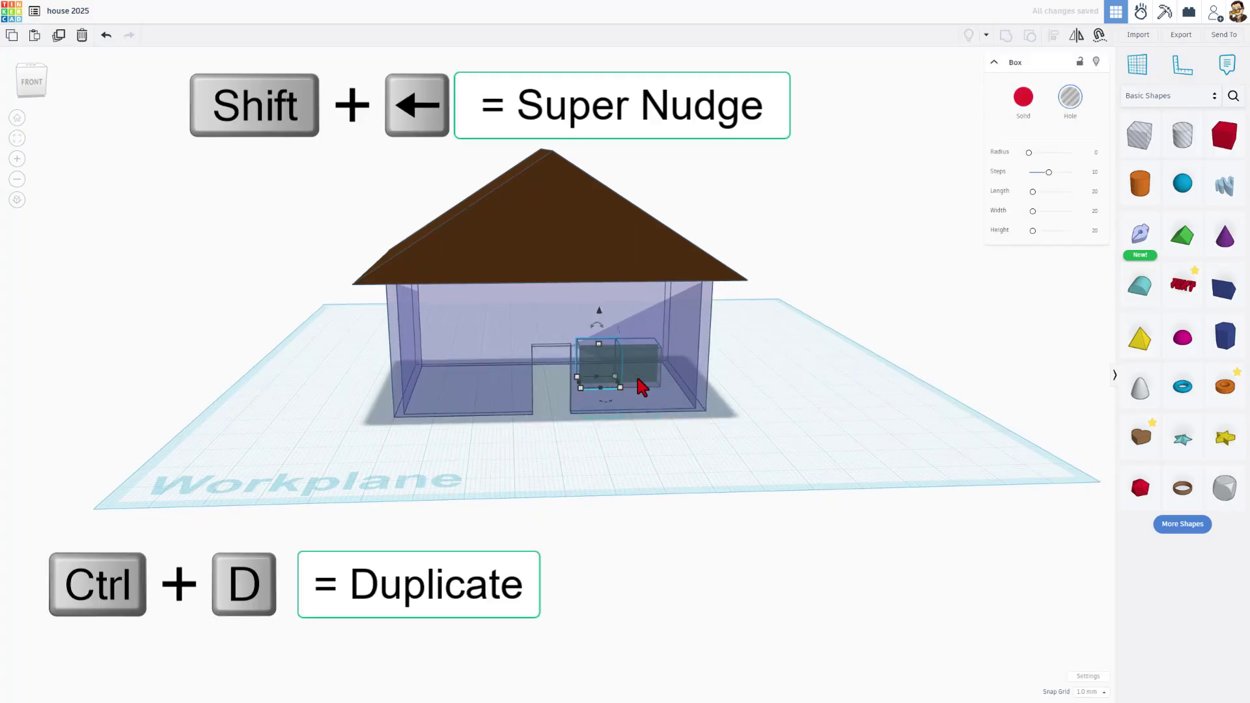
{"action": "key", "text": "shift+Left"}
{"action": "key", "text": "shift+Left"}
{"action": "key", "text": "shift+Left"}
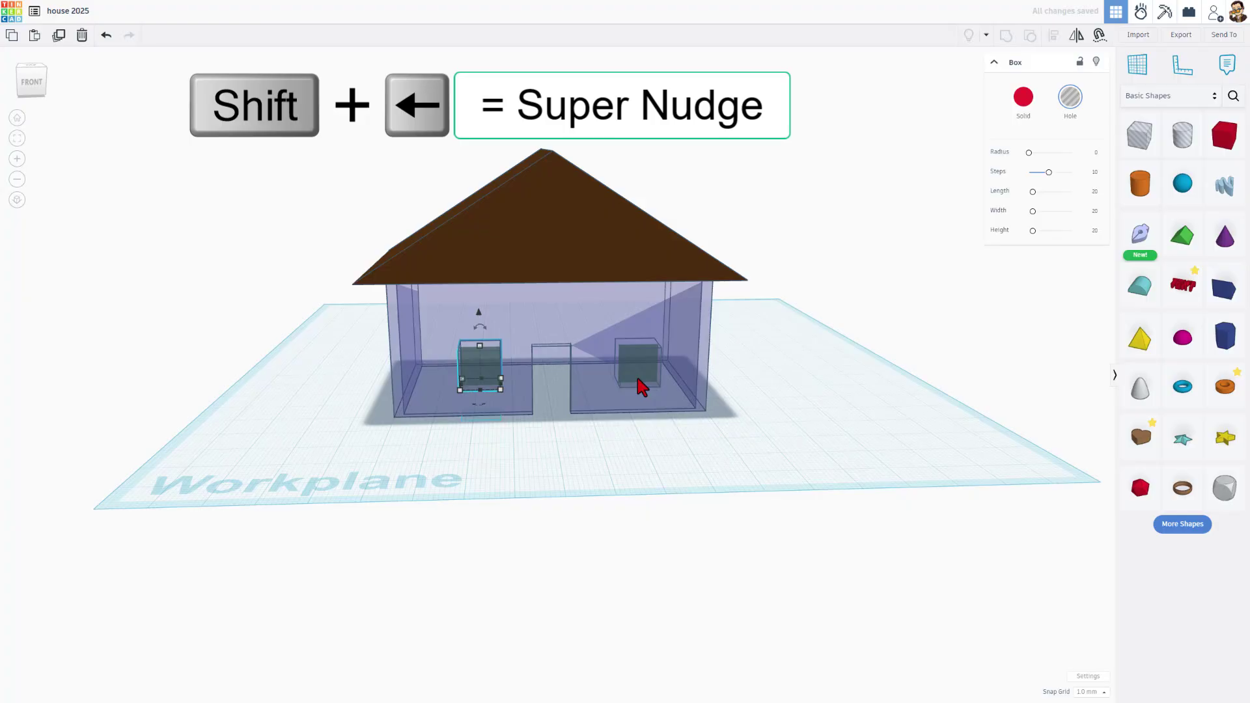
- Select the house walls together with both window holes
{"action": "left_click", "coordinate": [518, 495]}
{"action": "left_click", "coordinate": [481, 379]}
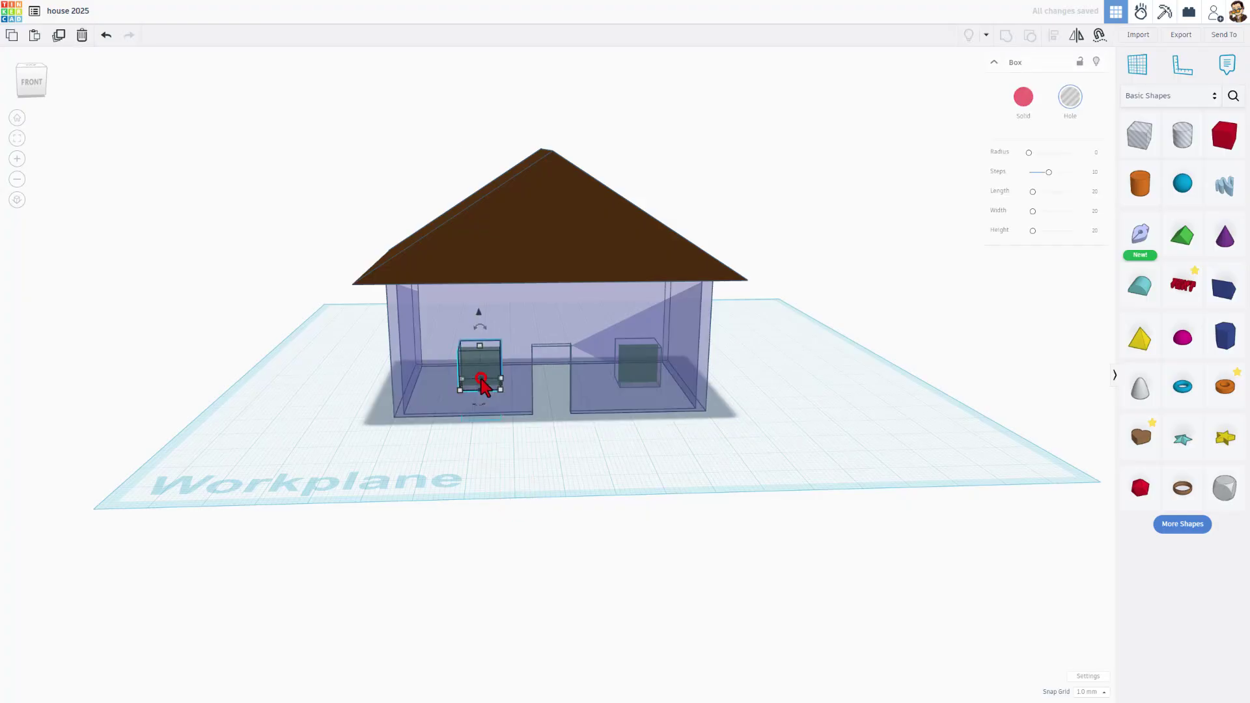
{"action": "right_click_drag", "start_coordinate": [598, 441], "coordinate": [543, 396]}
{"action": "left_click", "coordinate": [561, 405]}
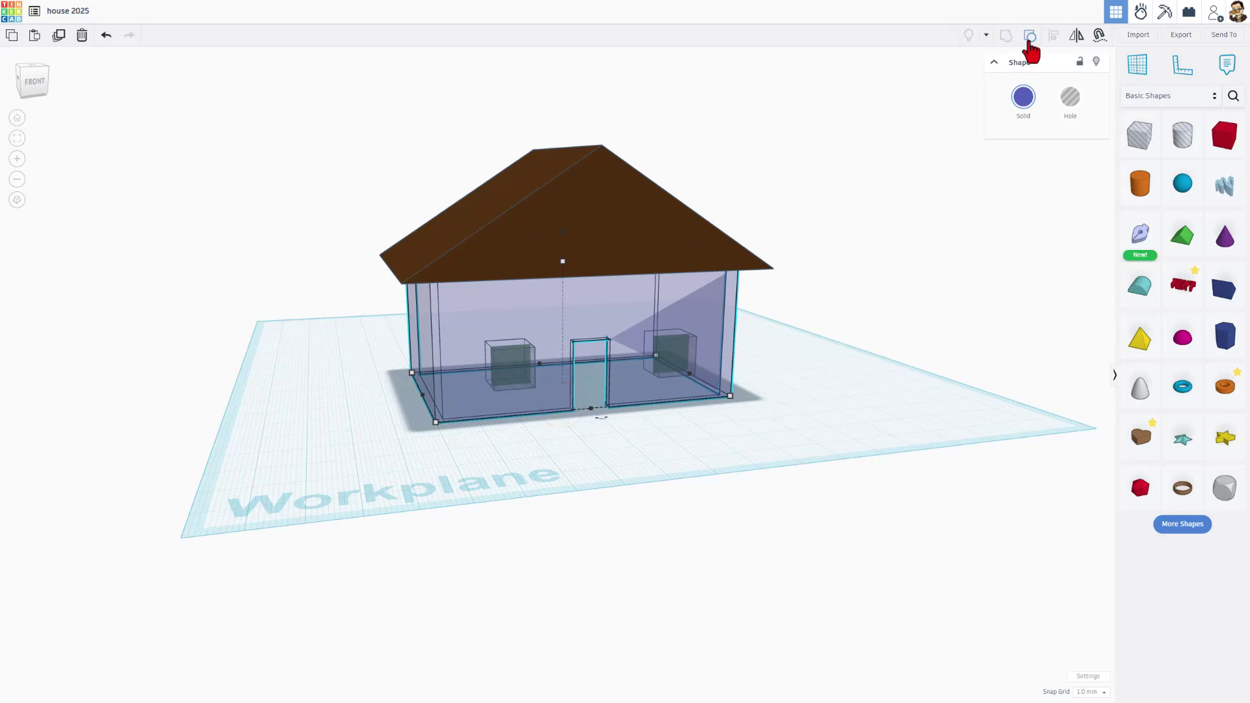
{"action": "left_click", "coordinate": [776, 388]}
{"action": "right_click_drag", "start_coordinate": [635, 430], "coordinate": [546, 441]}
{"action": "left_click_drag", "start_coordinate": [287, 330], "coordinate": [658, 454]}
- Group the walls with the door and window holes into one shape
{"action": "key", "text": "ctrl+g"}
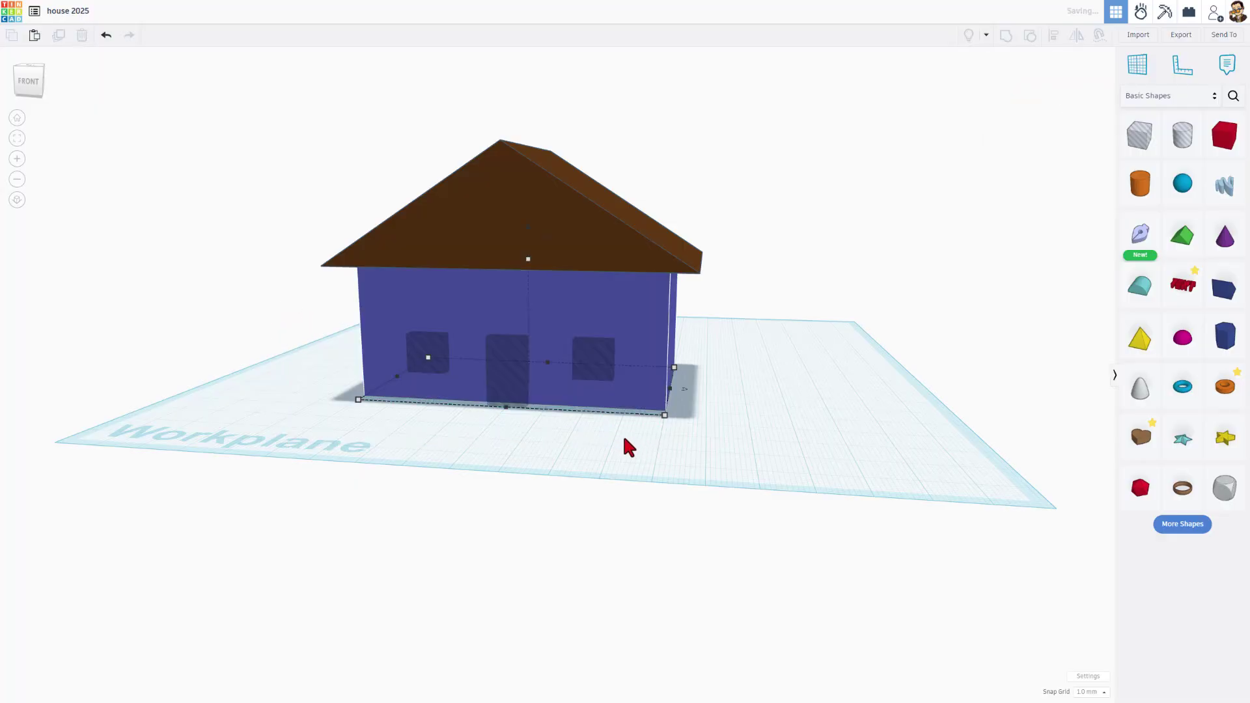
{"action": "right_click_drag", "start_coordinate": [550, 423], "coordinate": [629, 434]}
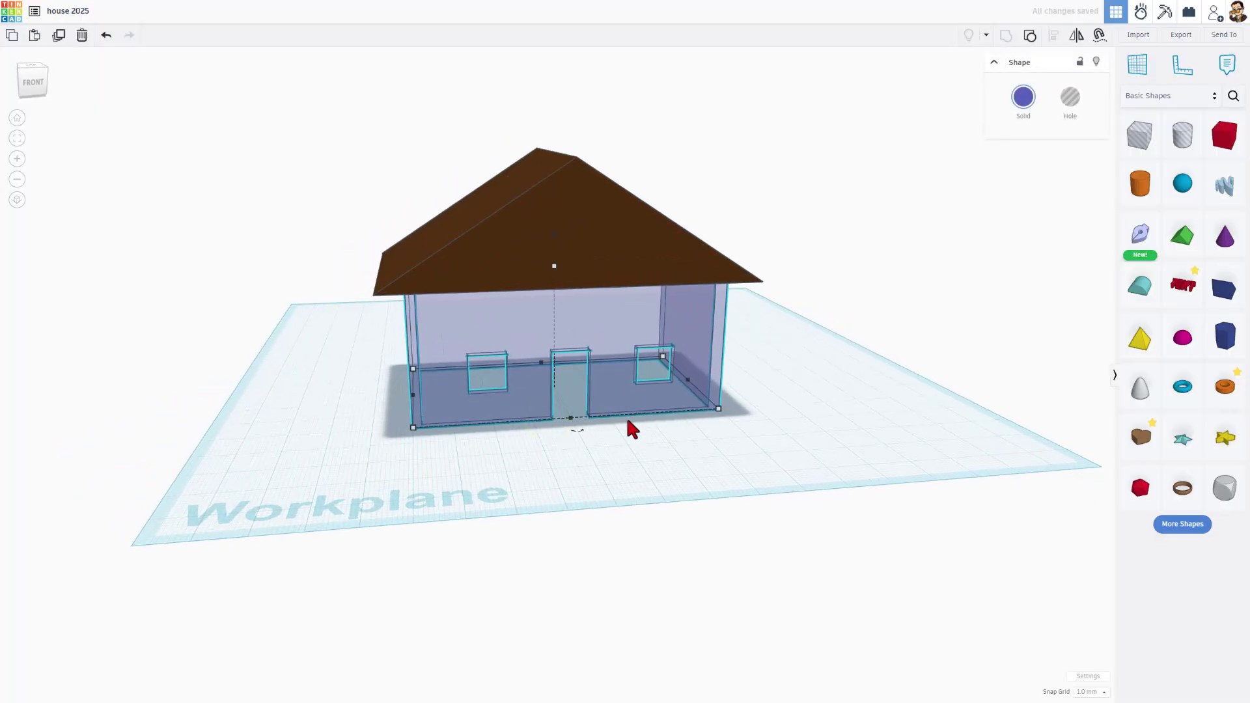
{"action": "left_click", "coordinate": [606, 384]}
{"action": "left_click", "coordinate": [641, 449]}
{"action": "right_click_drag", "start_coordinate": [641, 449], "coordinate": [374, 485]}
{"action": "right_click_drag", "start_coordinate": [561, 417], "coordinate": [524, 392]}
- Duplicate the grouped house and nudge the copy forward three steps
{"action": "left_click", "coordinate": [521, 343]}
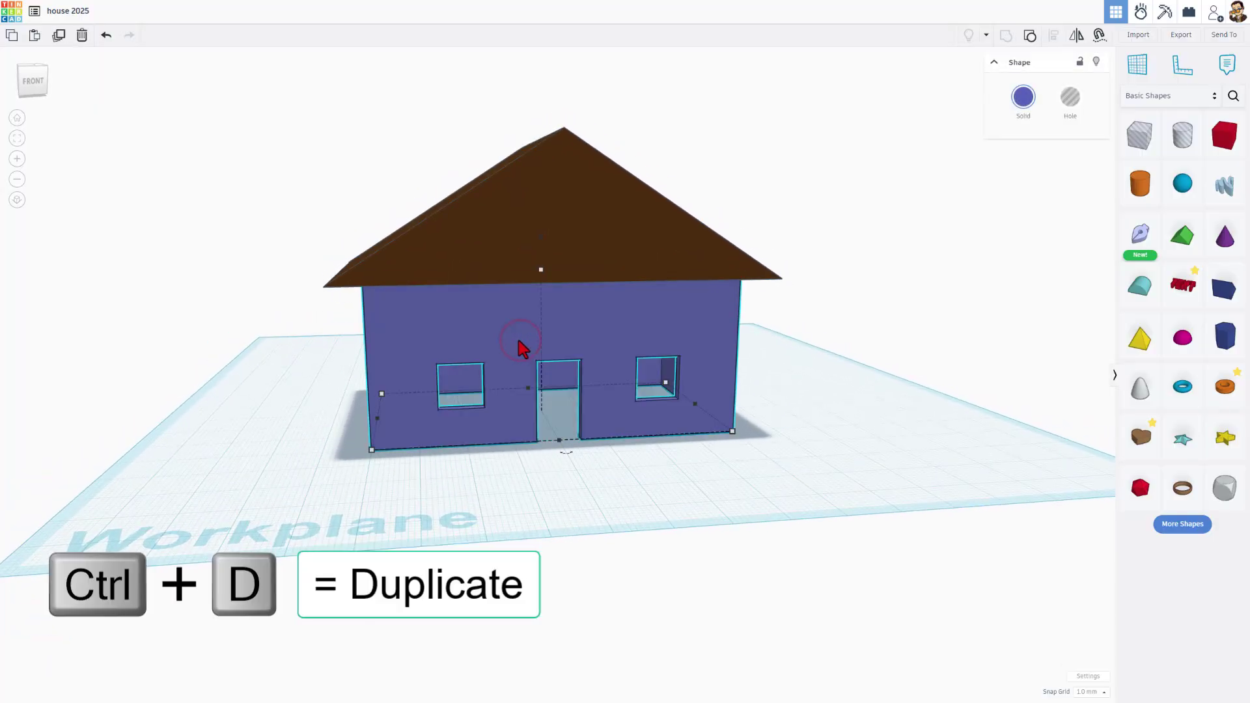
{"action": "key", "text": "ctrl+d"}
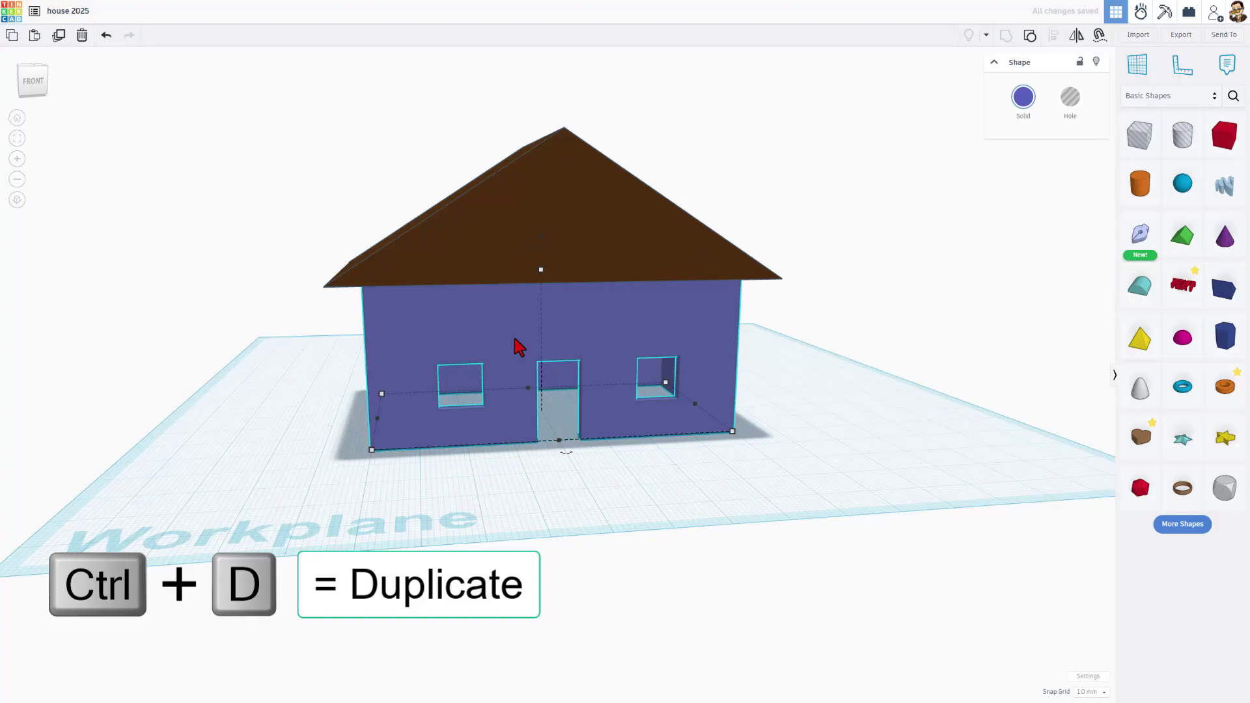
{"action": "key", "text": "Down"}
{"action": "key", "text": "Down"}
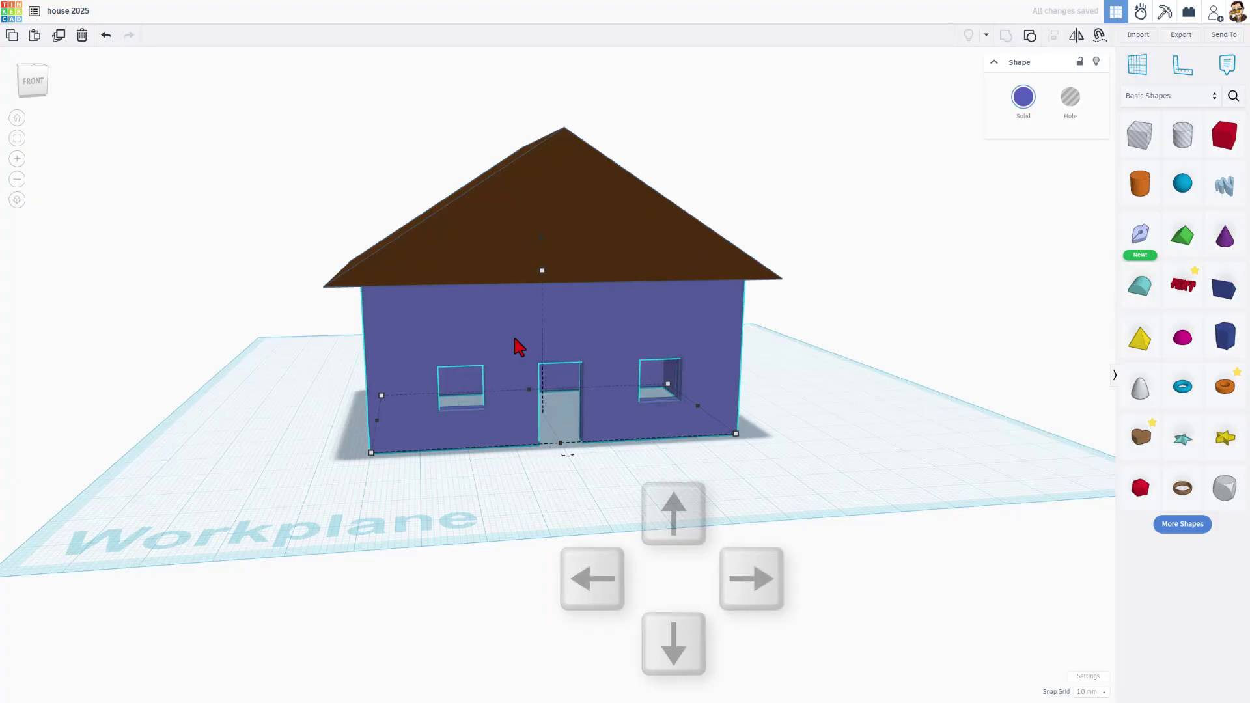
{"action": "key", "text": "Down"}
{"action": "key", "text": "Down"}
{"action": "key", "text": "Down"}
{"action": "key", "text": "Down"}
{"action": "key", "text": "Down"}
{"action": "key", "text": "Down"}
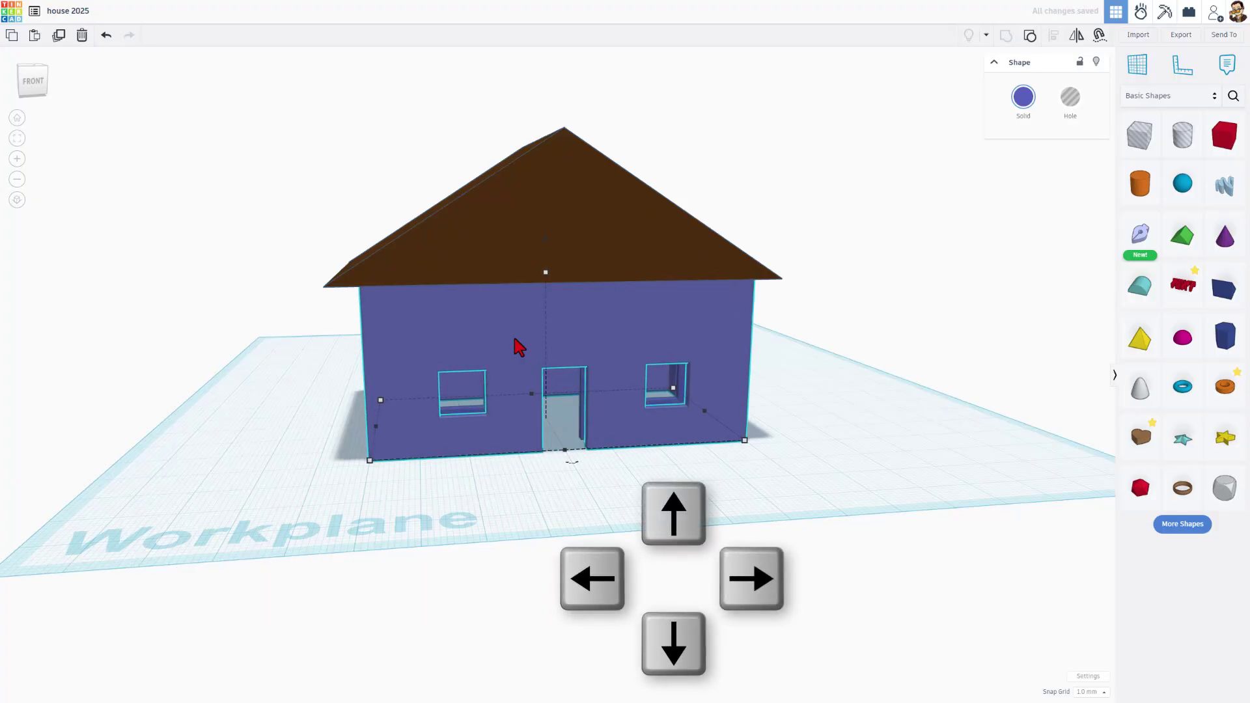
{"action": "key", "text": "Down"}
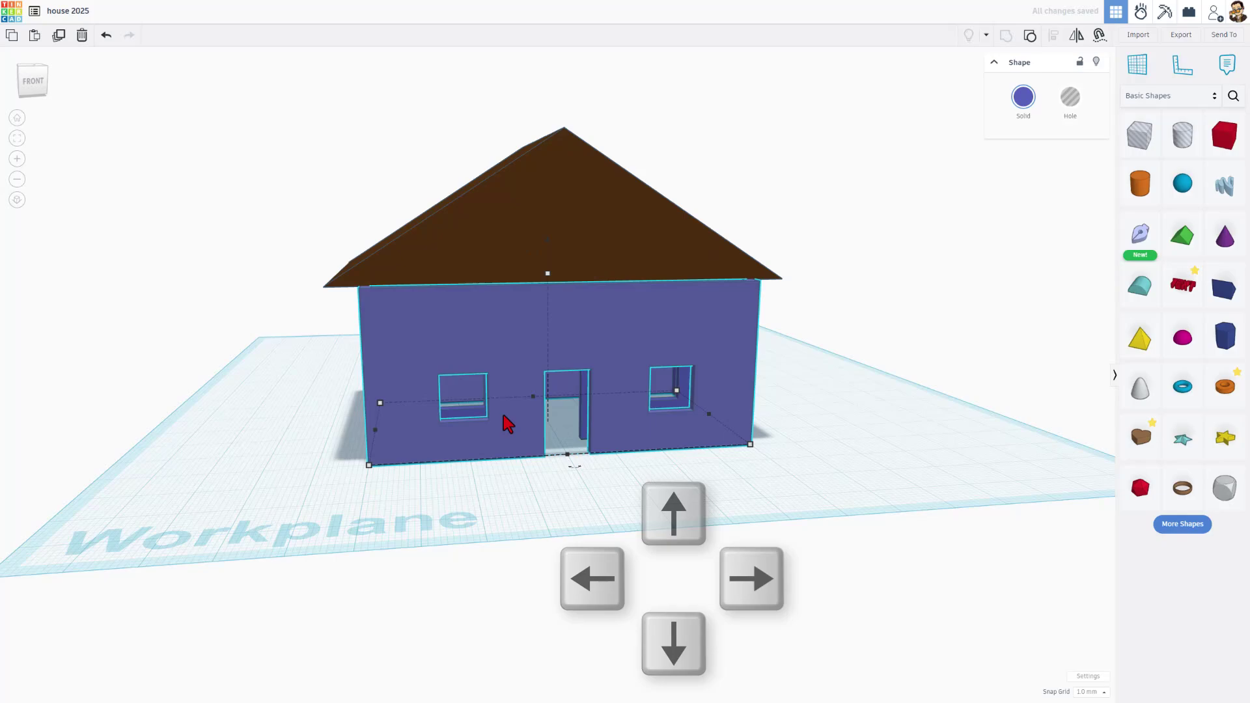
- Ungroup the duplicated house into its separate wall and hole pieces
{"action": "left_click", "coordinate": [525, 485]}
{"action": "left_click", "coordinate": [507, 417]}
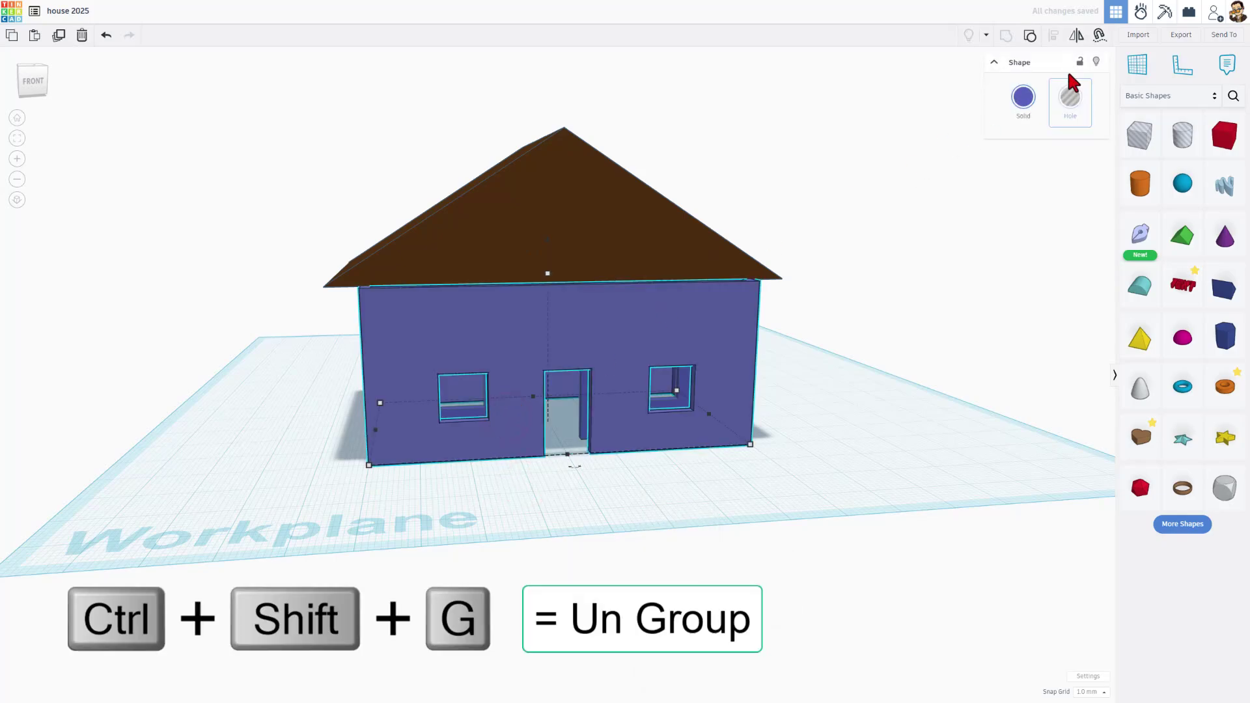
{"action": "left_click", "coordinate": [1030, 37]}
{"action": "left_click", "coordinate": [859, 442]}
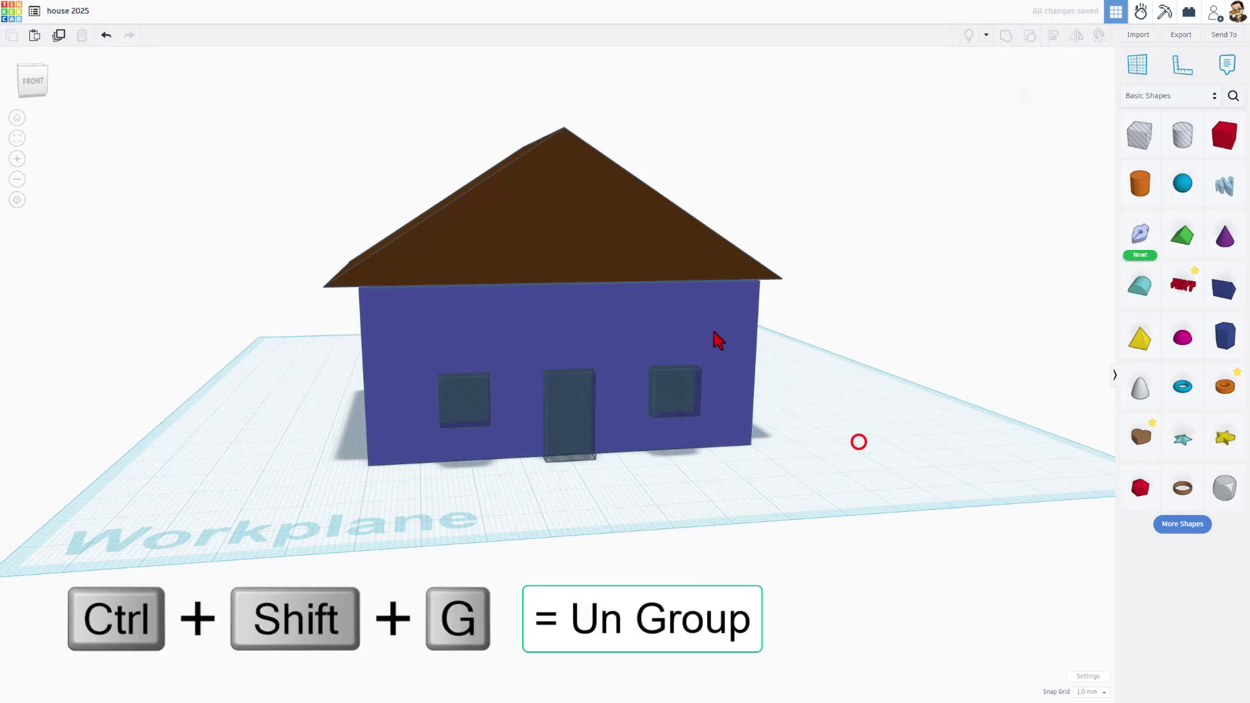
{"action": "left_click", "coordinate": [700, 325]}
- Ungroup the copy and set the door box depth to 2.00
{"action": "key", "text": "ctrl+shift+g"}
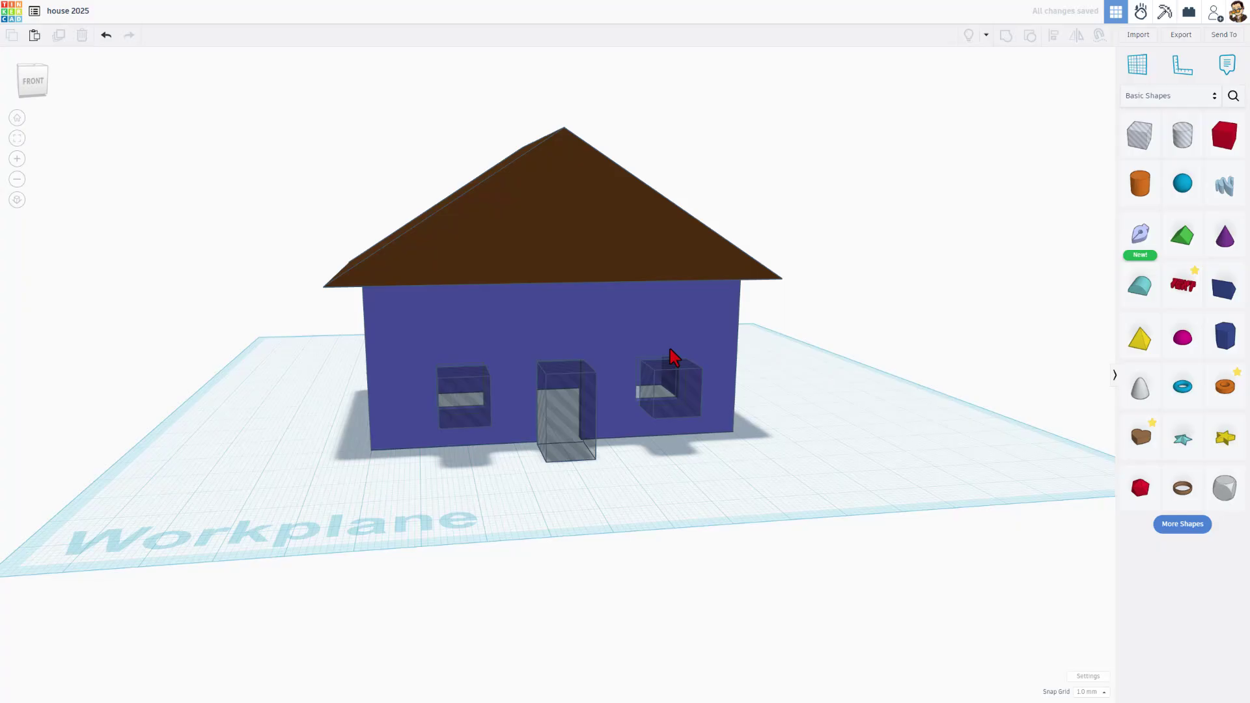
{"action": "right_click_drag", "start_coordinate": [728, 377], "coordinate": [837, 377]}
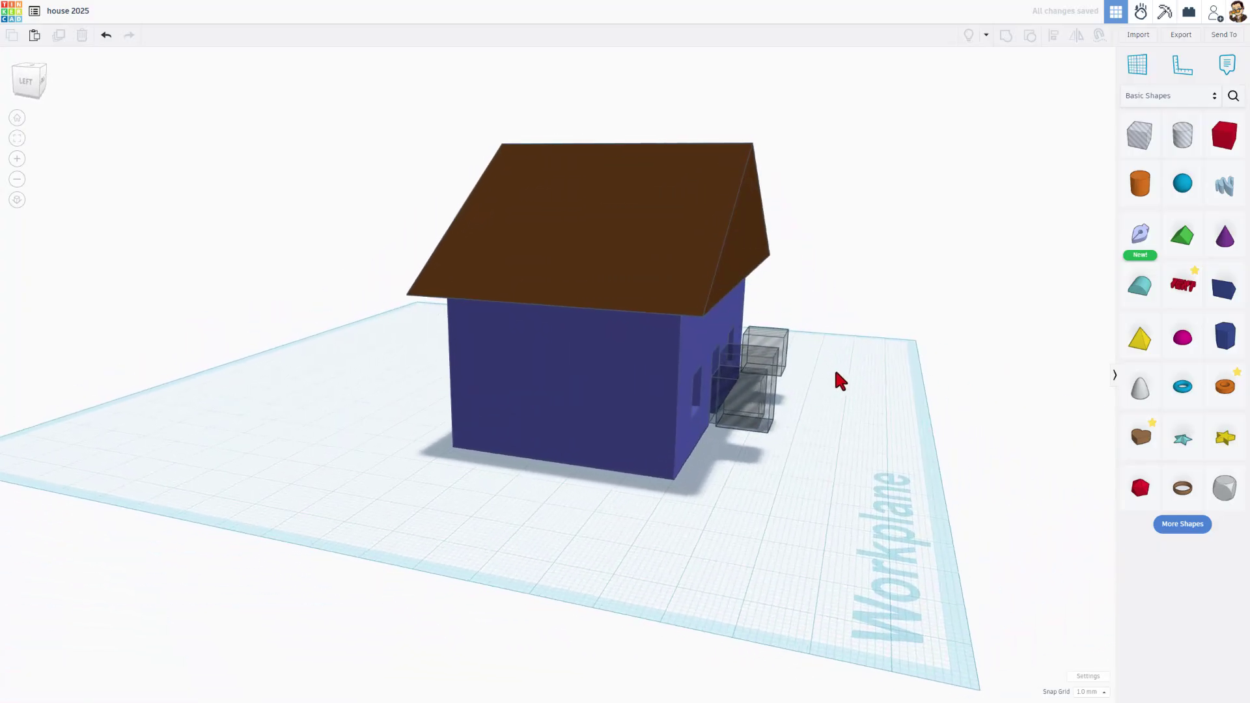
{"action": "left_click", "coordinate": [754, 404]}
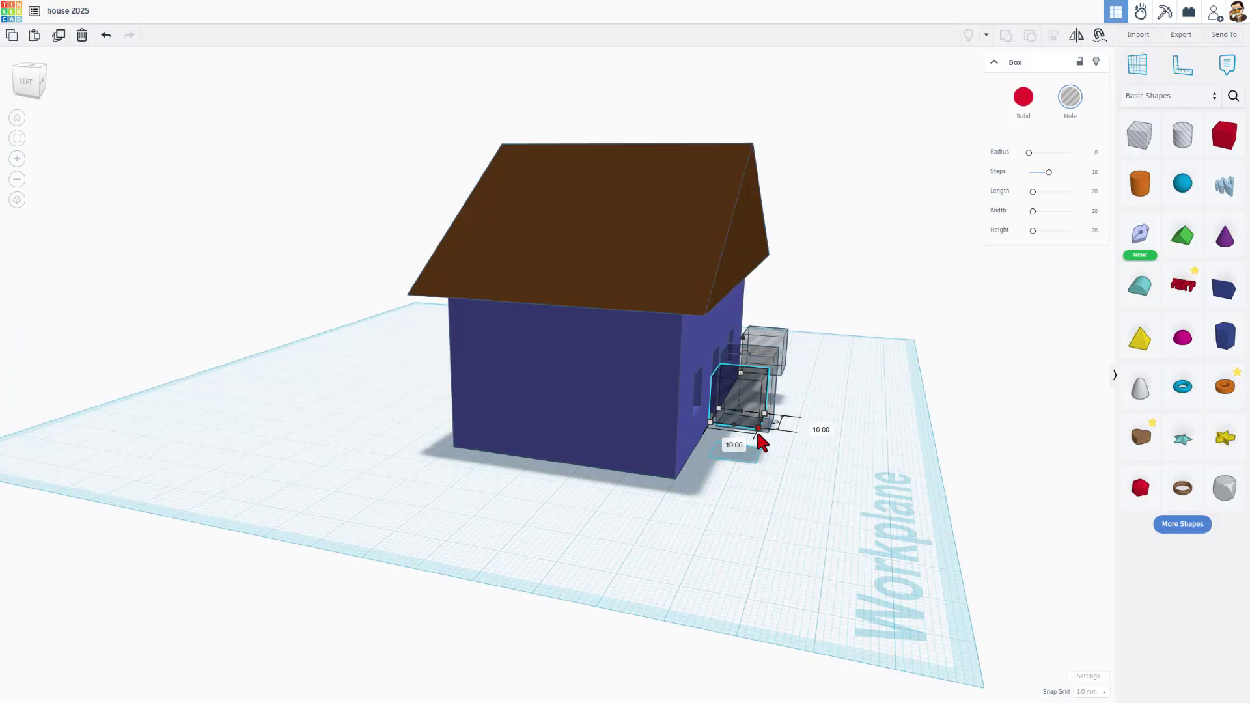
{"action": "left_click", "coordinate": [808, 315]}
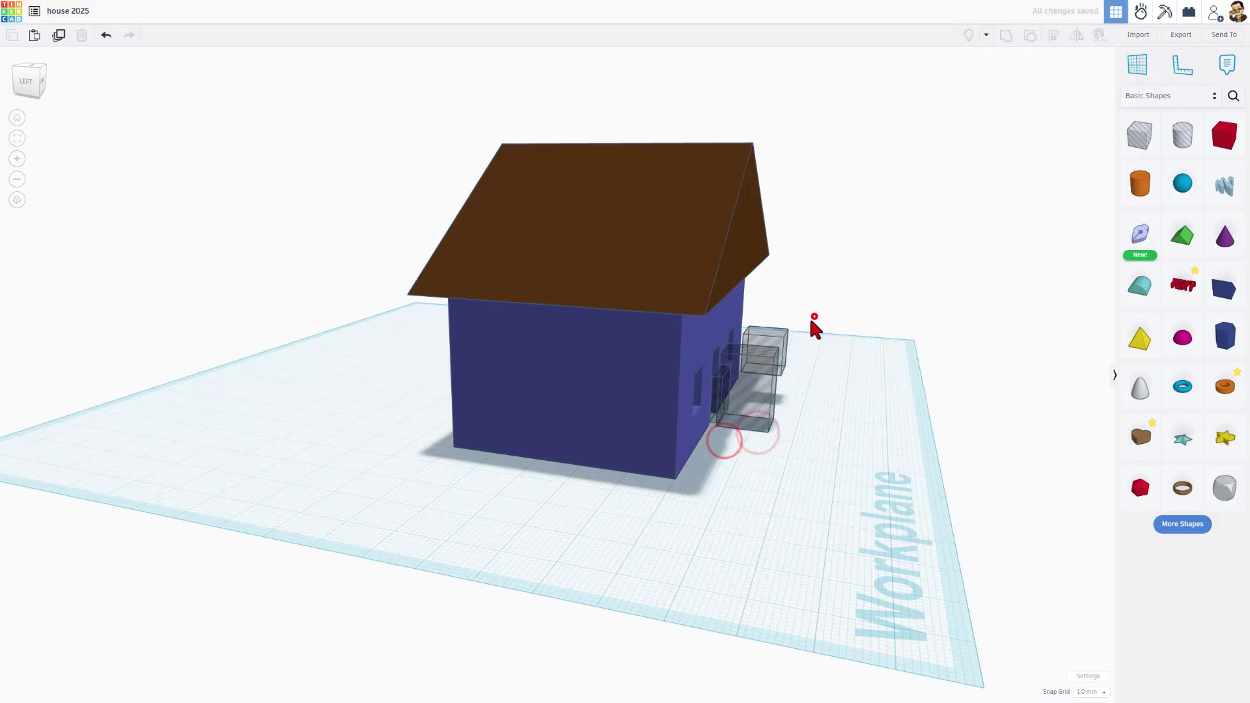
{"action": "left_click", "coordinate": [759, 428]}
{"action": "left_click", "coordinate": [740, 448]}
{"action": "type", "text": "2"}
{"action": "key", "text": "Return"}
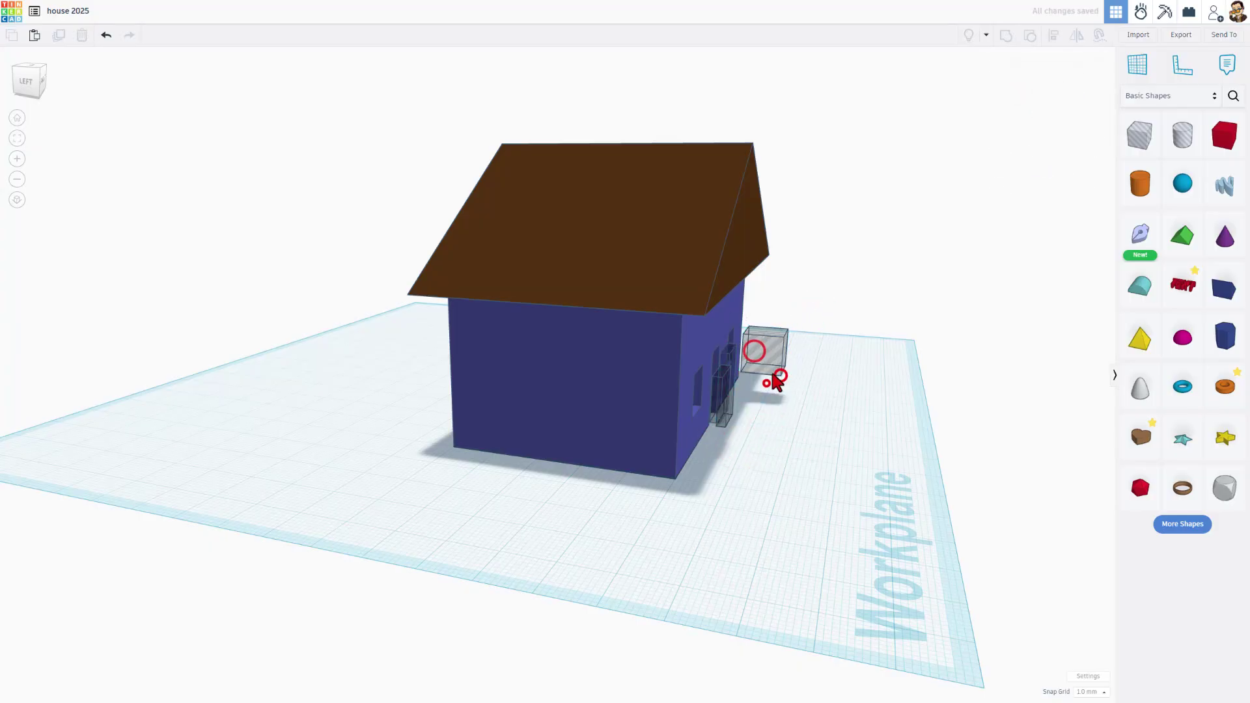
- Make the three thin door and window boxes solid
{"action": "left_click", "coordinate": [782, 377]}
{"action": "right_click_drag", "start_coordinate": [745, 427], "coordinate": [769, 334]}
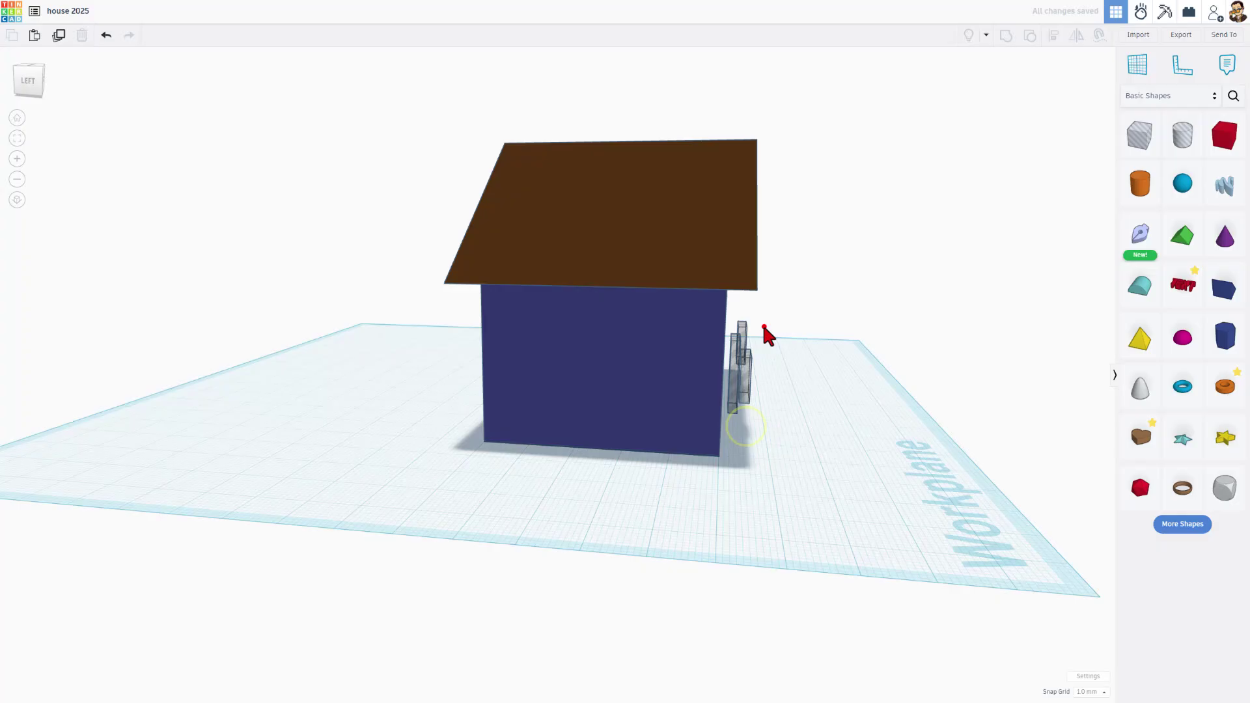
{"action": "left_click_drag", "start_coordinate": [743, 375], "coordinate": [741, 373]}
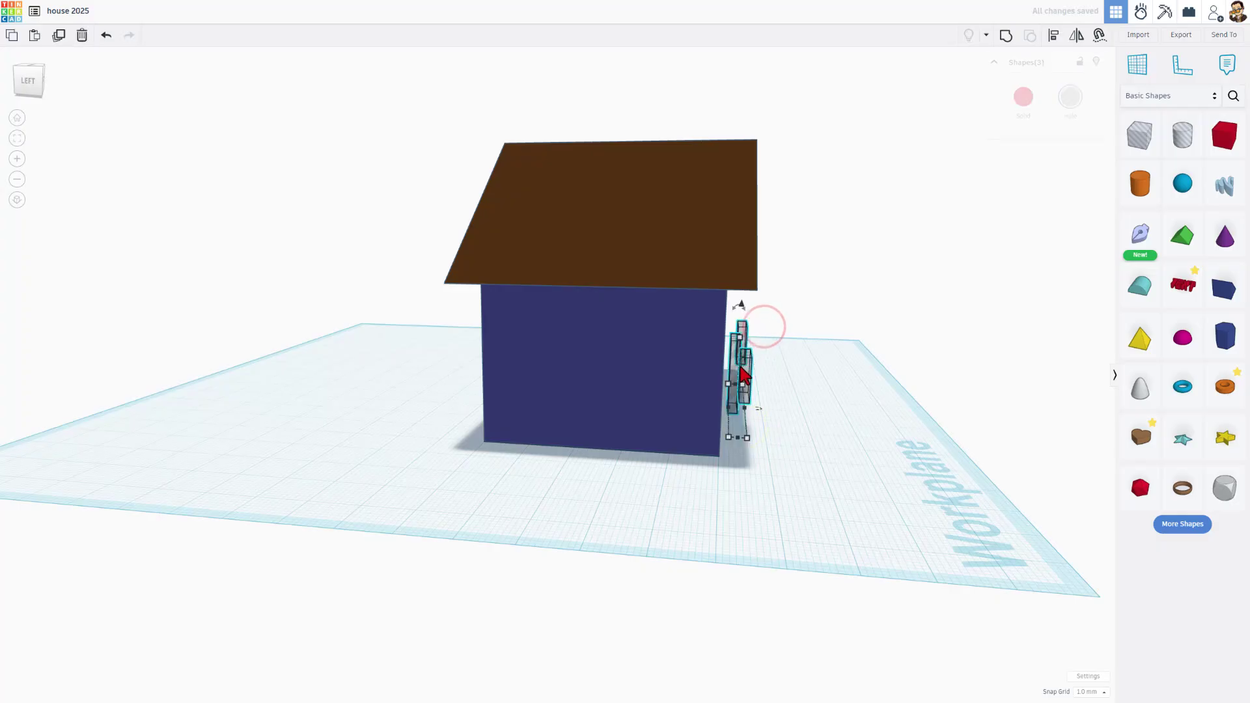
{"action": "left_click", "coordinate": [1022, 101]}
{"action": "left_click", "coordinate": [884, 420]}
{"action": "right_click_drag", "start_coordinate": [787, 508], "coordinate": [627, 437]}
- Colour the door slab tan
{"action": "left_click", "coordinate": [627, 436]}
{"action": "left_click", "coordinate": [1029, 104]}
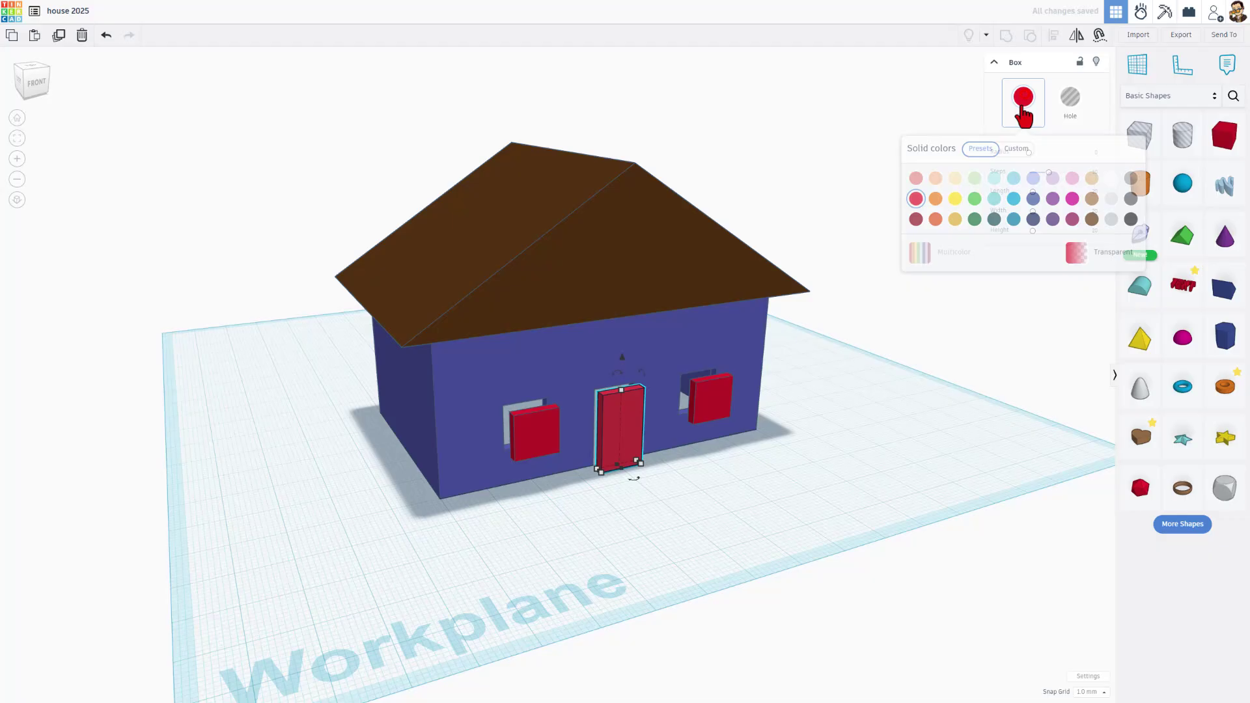
{"action": "left_click", "coordinate": [1091, 181]}
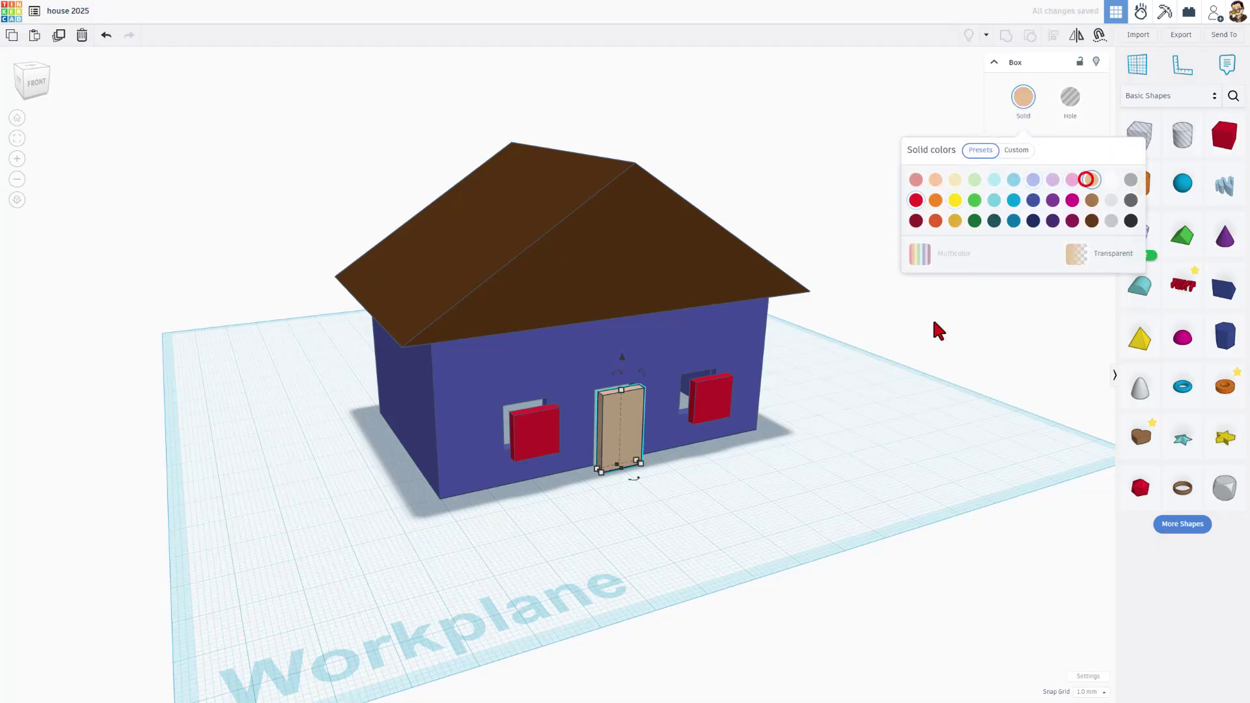
{"action": "left_click", "coordinate": [822, 469]}
- Make both windows transparent light blue
{"action": "left_click", "coordinate": [704, 402], "text": "shift"}
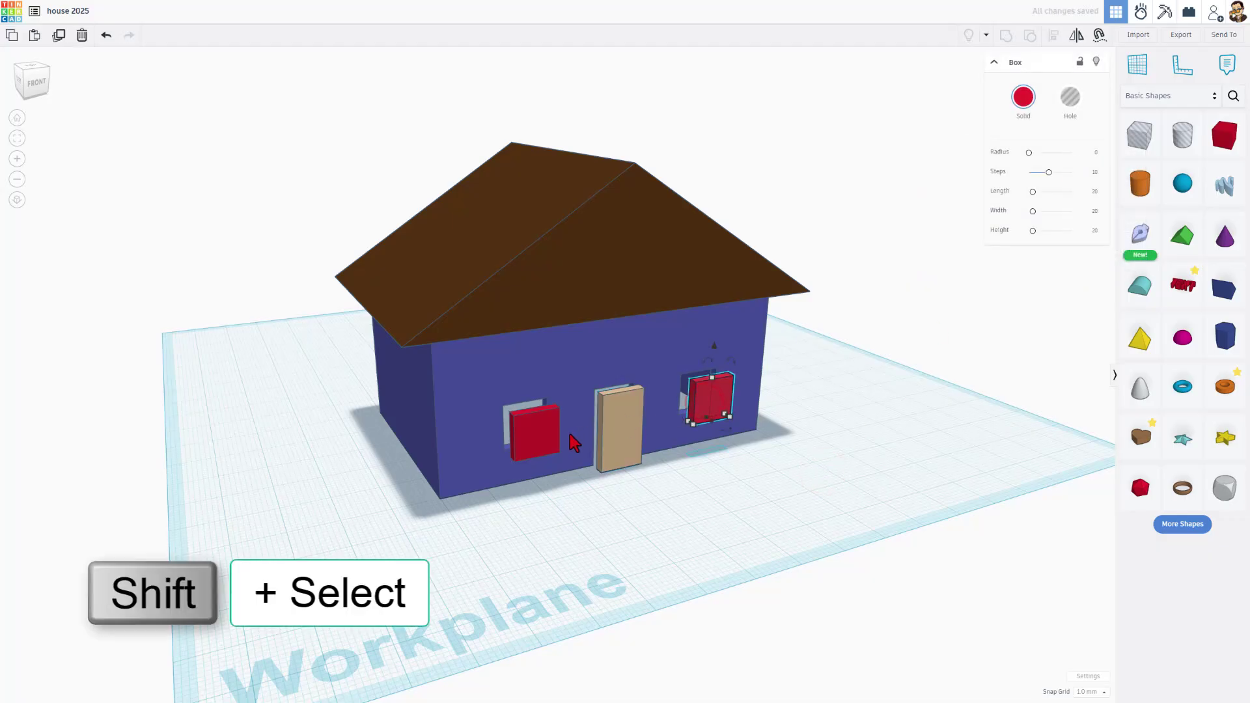
{"action": "left_click", "coordinate": [532, 436], "text": "shift"}
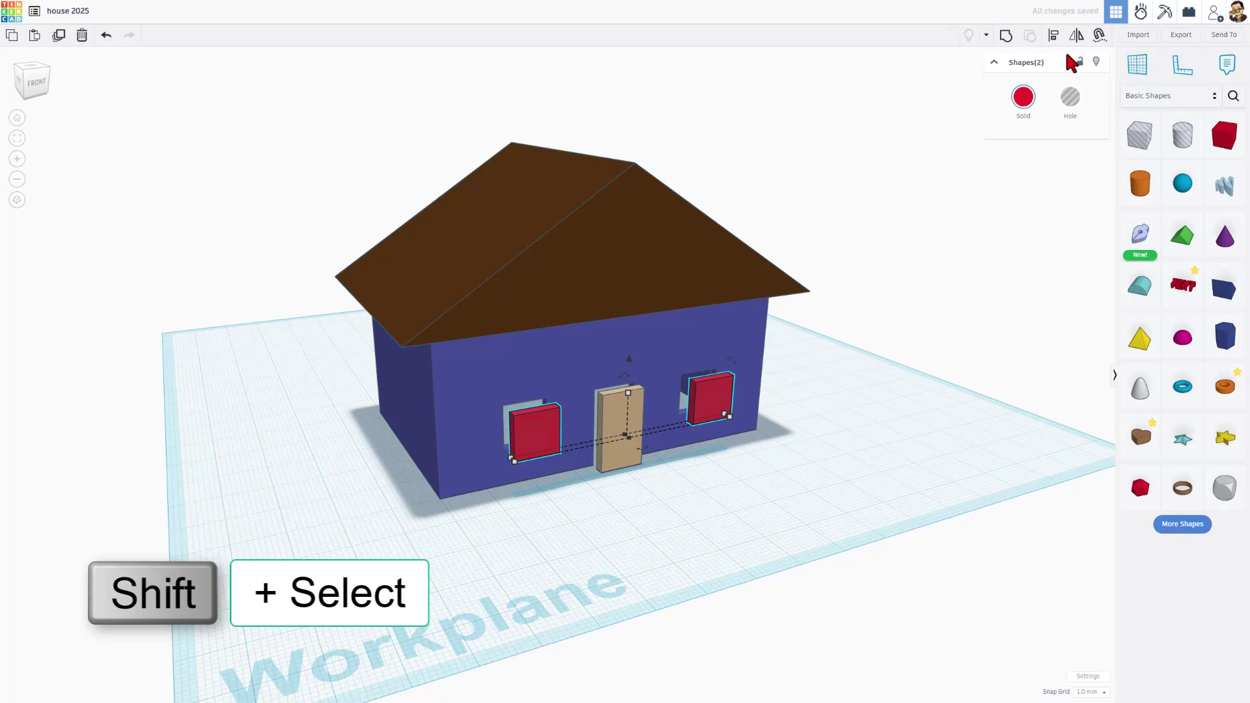
{"action": "left_click", "coordinate": [1013, 103]}
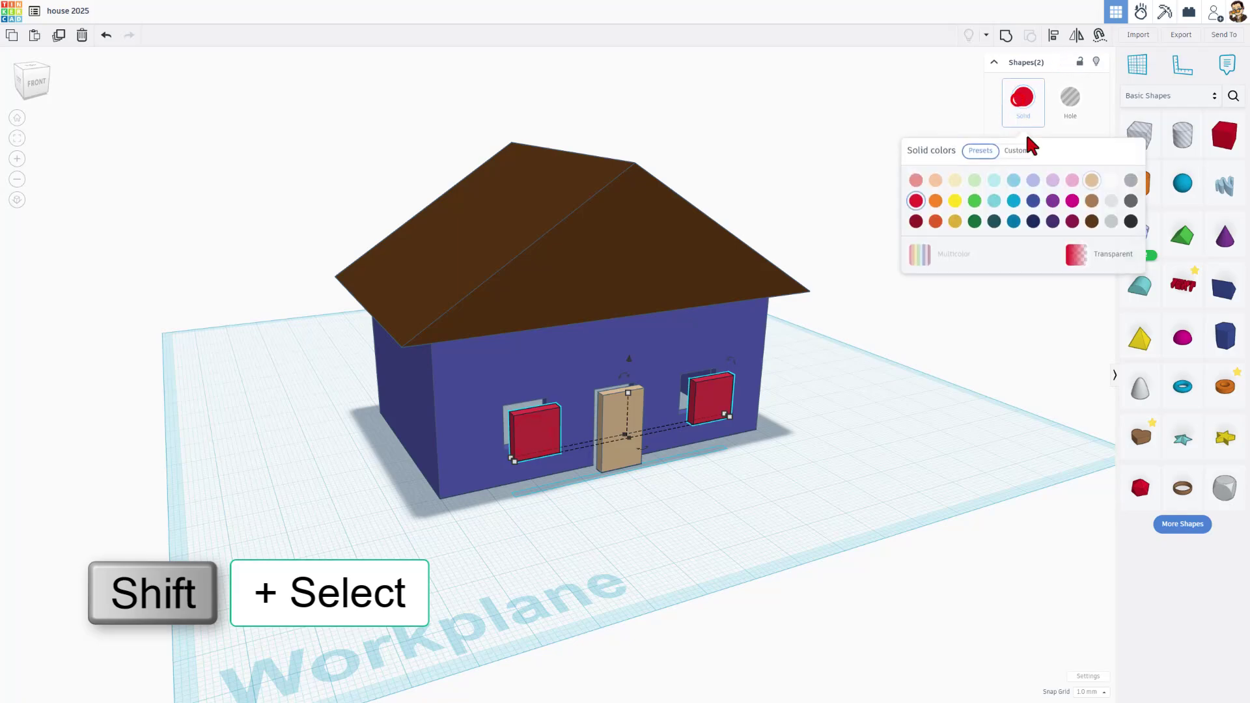
{"action": "left_click", "coordinate": [1013, 180]}
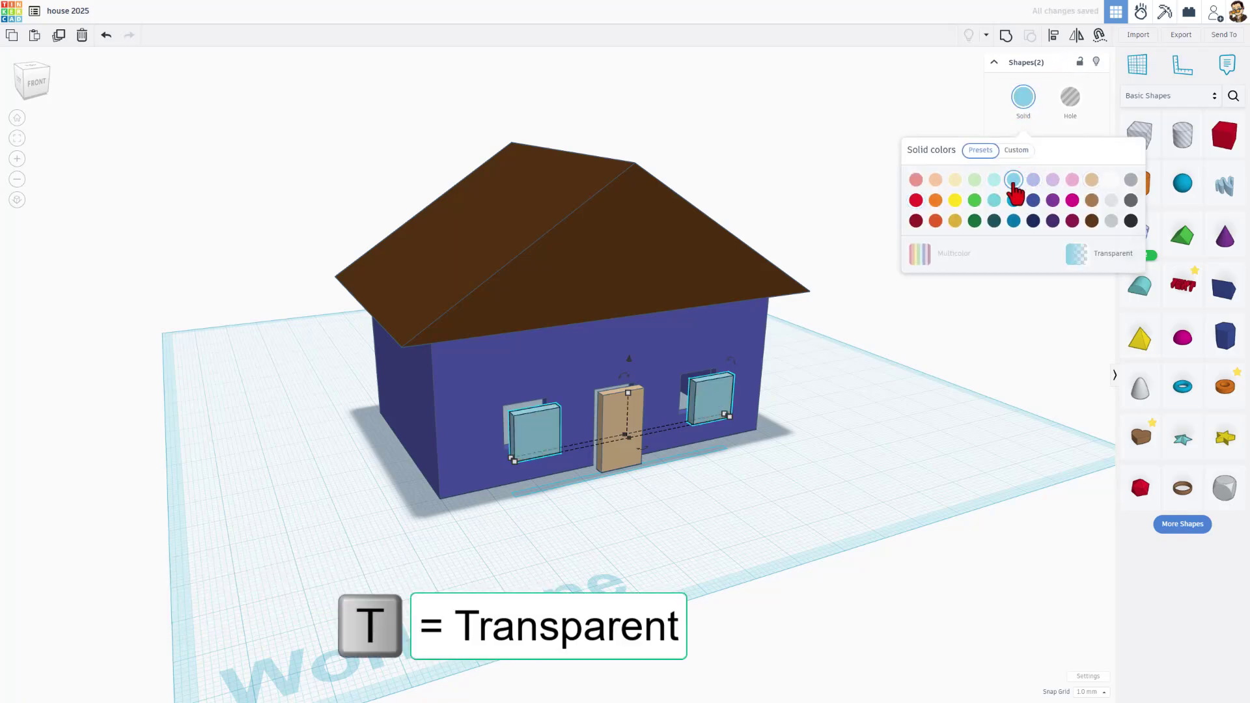
{"action": "key", "text": "t"}
{"action": "left_click", "coordinate": [705, 527]}
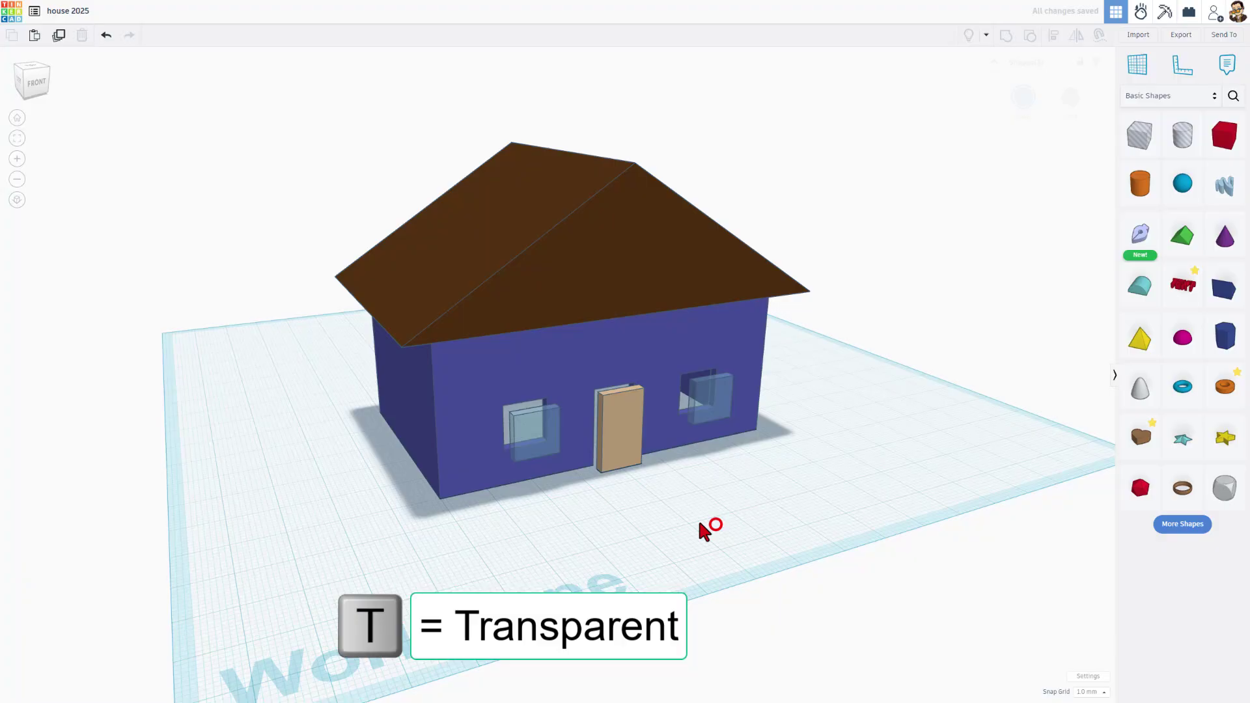
- Align the tan door and both blue windows into the front wall, using the wall as reference
{"action": "right_click_drag", "start_coordinate": [706, 527], "coordinate": [910, 495]}
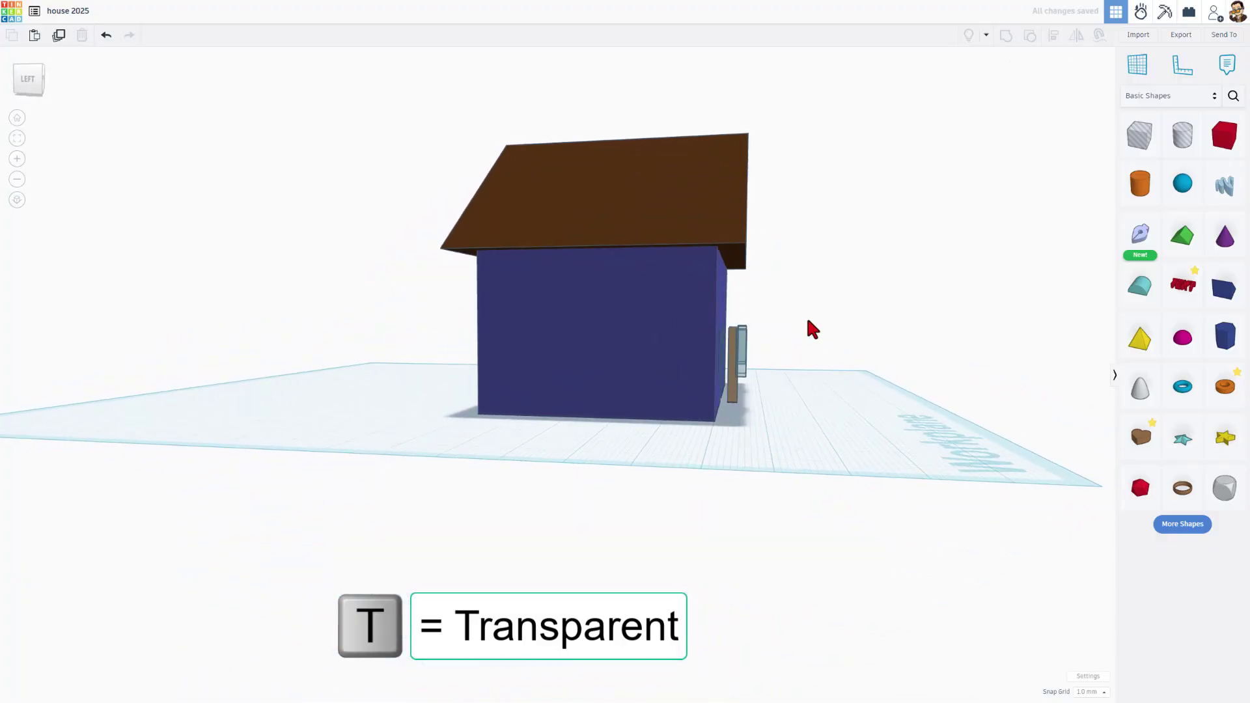
{"action": "left_click_drag", "start_coordinate": [806, 315], "coordinate": [693, 377]}
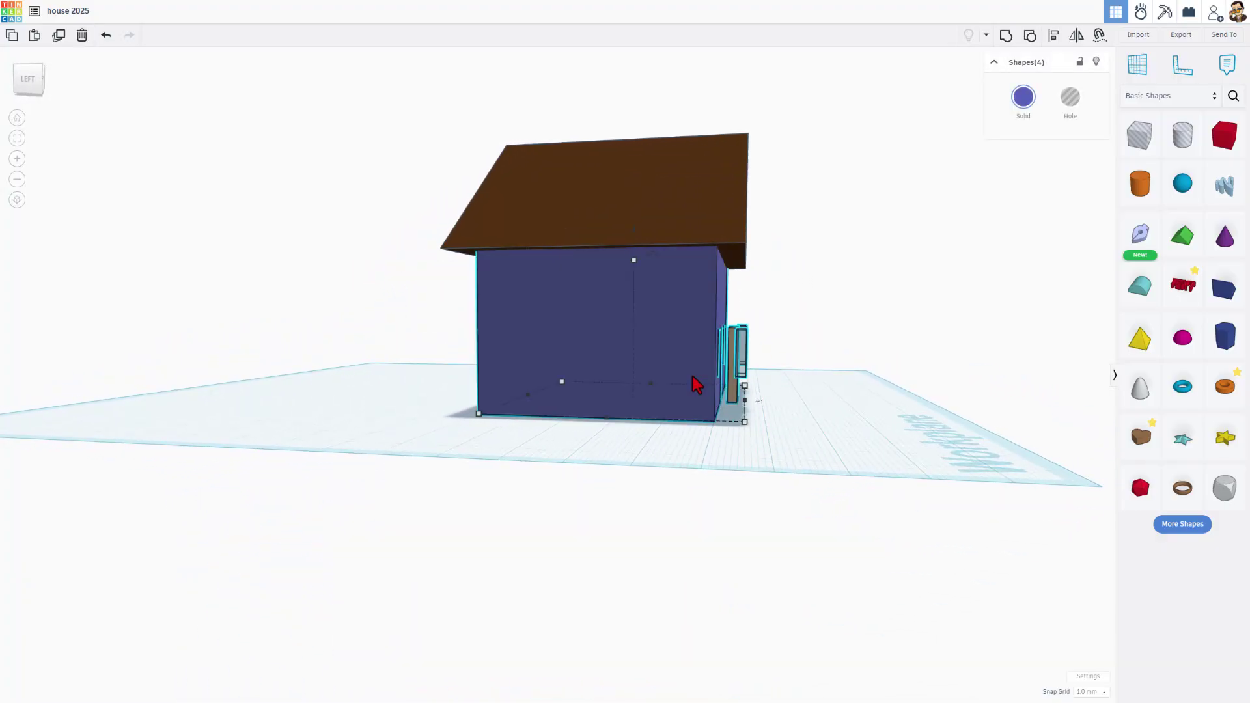
{"action": "right_click_drag", "start_coordinate": [693, 376], "coordinate": [646, 393]}
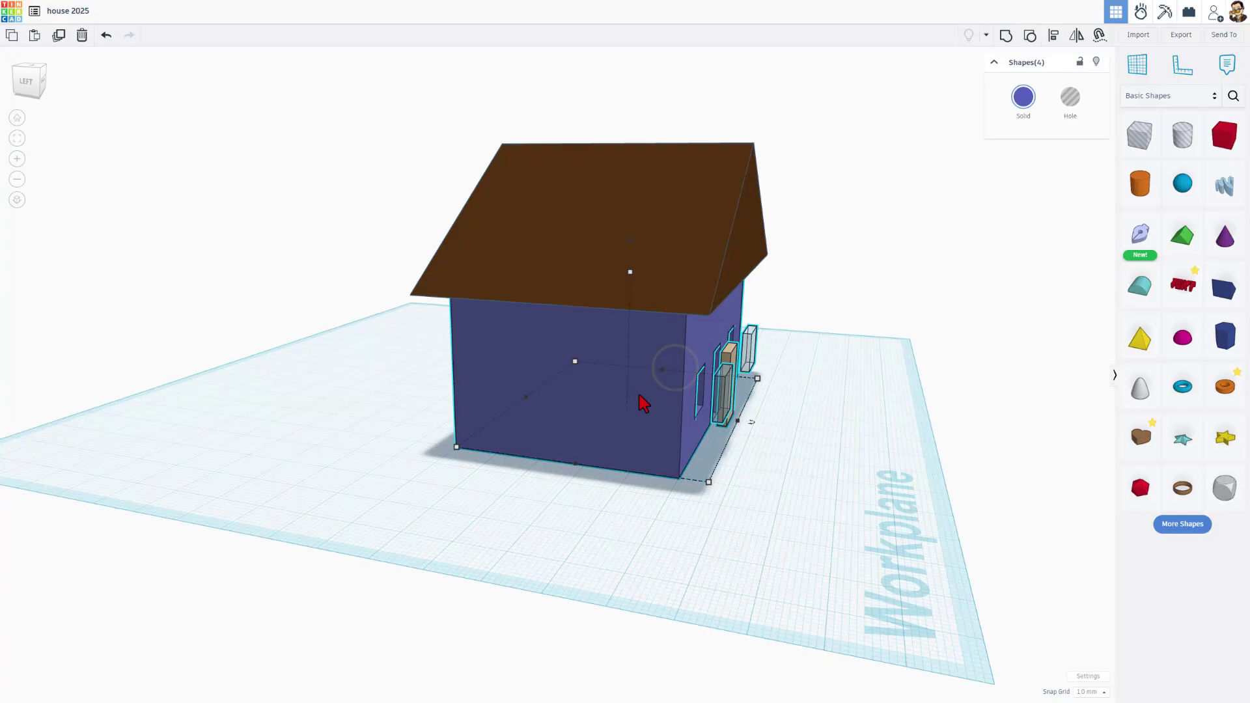
{"action": "key", "text": "l"}
{"action": "left_click", "coordinate": [637, 376]}
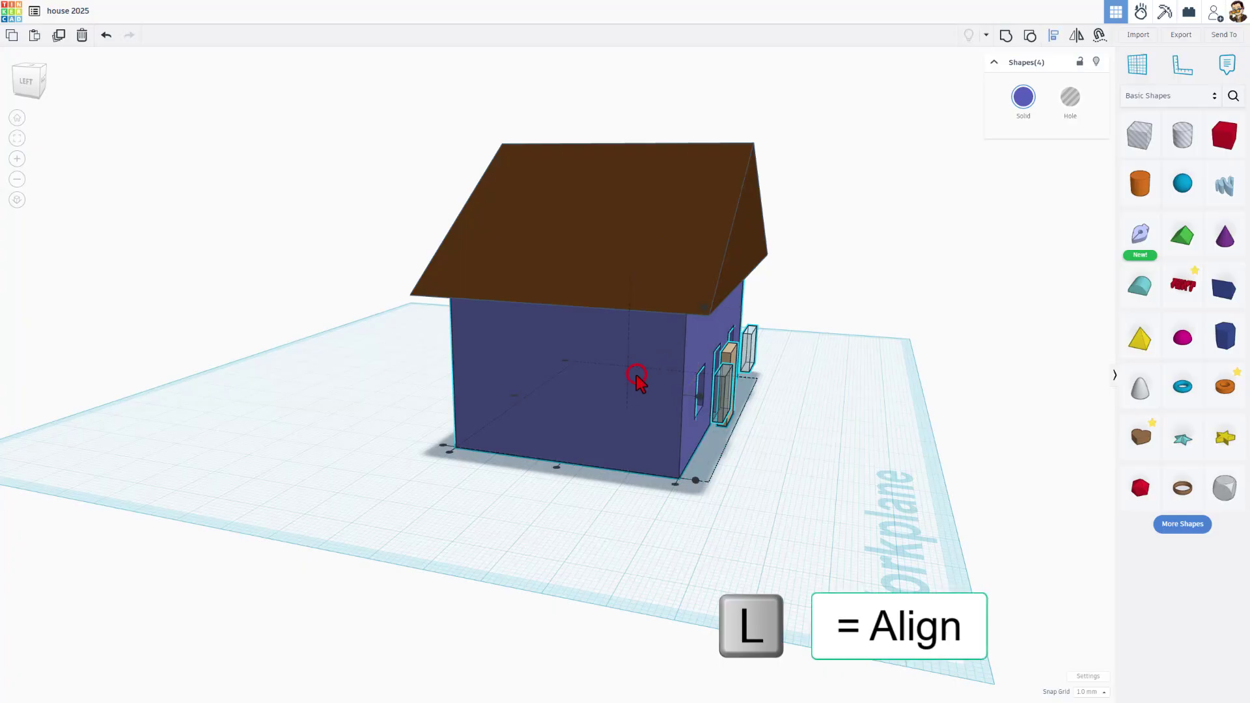
{"action": "left_click", "coordinate": [677, 485]}
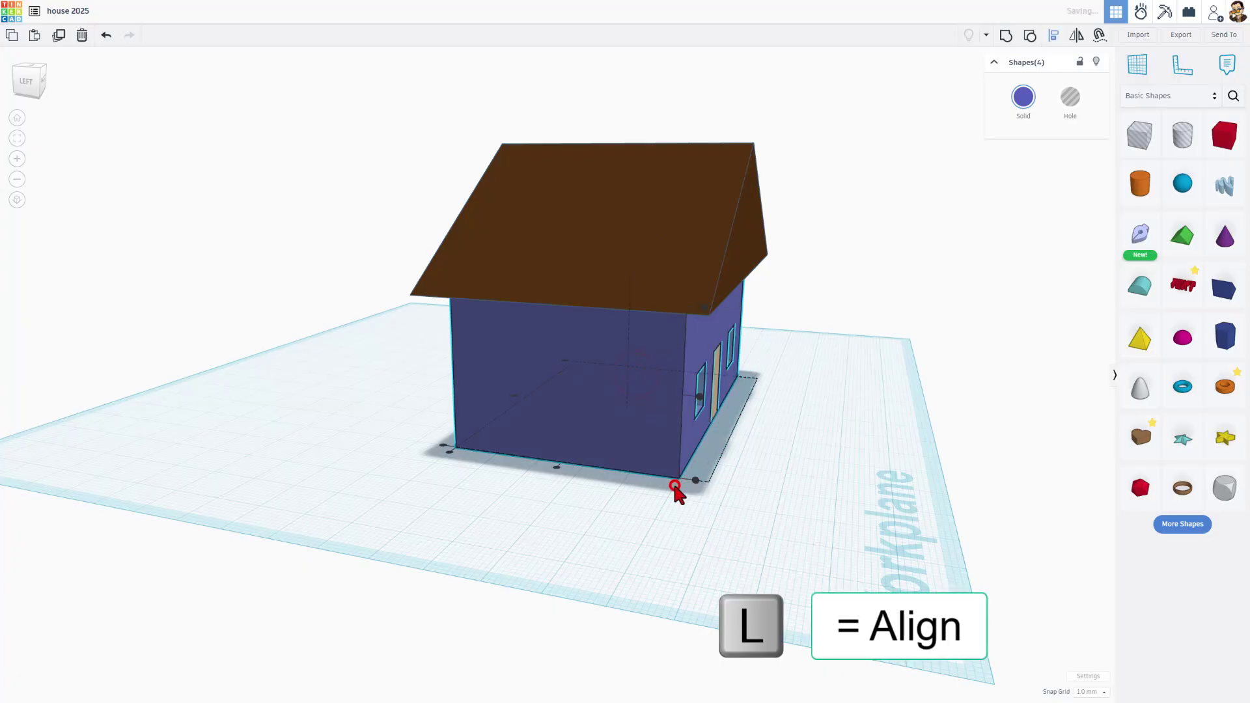
{"action": "left_click", "coordinate": [760, 462]}
{"action": "right_click_drag", "start_coordinate": [809, 461], "coordinate": [495, 464]}
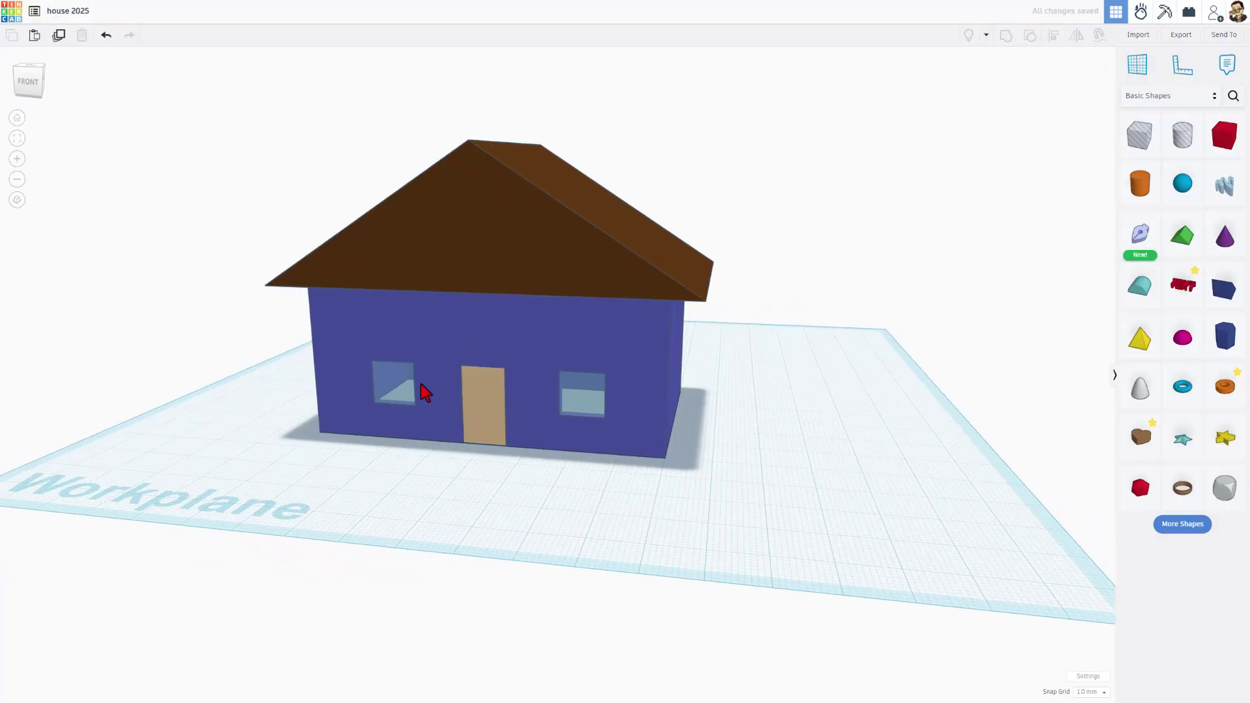
{"action": "right_click_drag", "start_coordinate": [753, 458], "coordinate": [837, 470]}
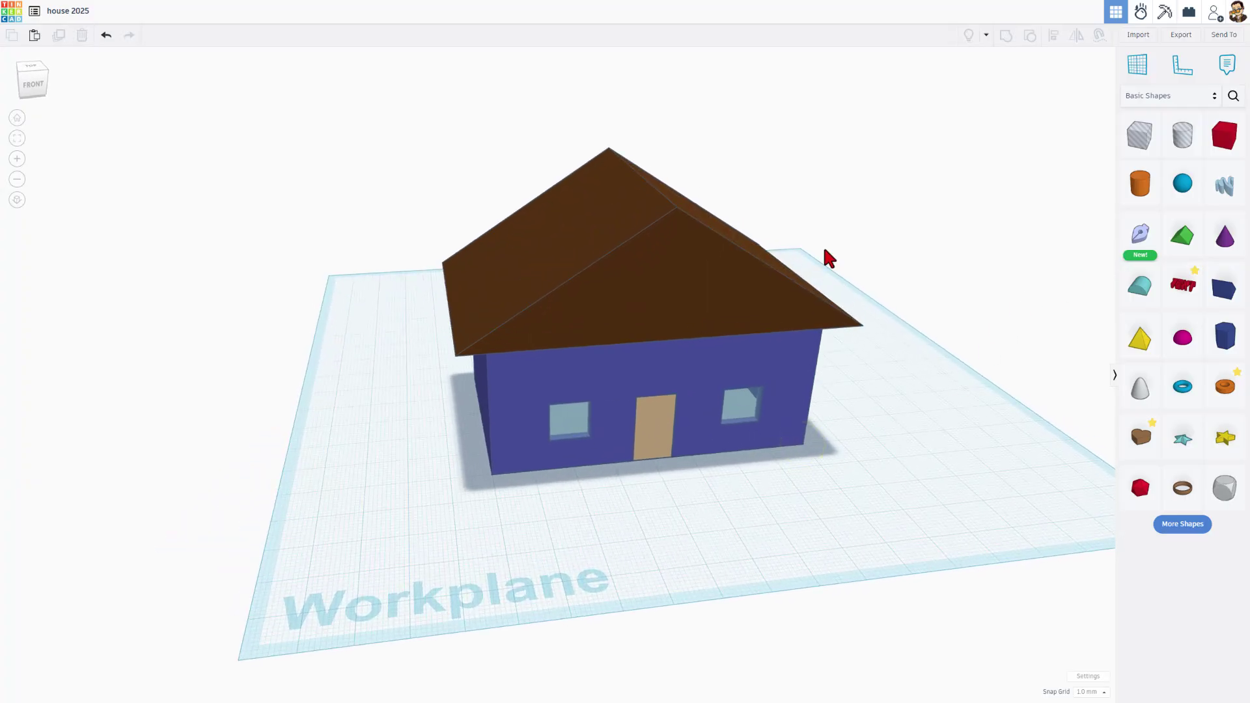
- Add a sketch shape and draw the 2.00 base line and inner chevron slopes
{"action": "left_click", "coordinate": [42, 68]}
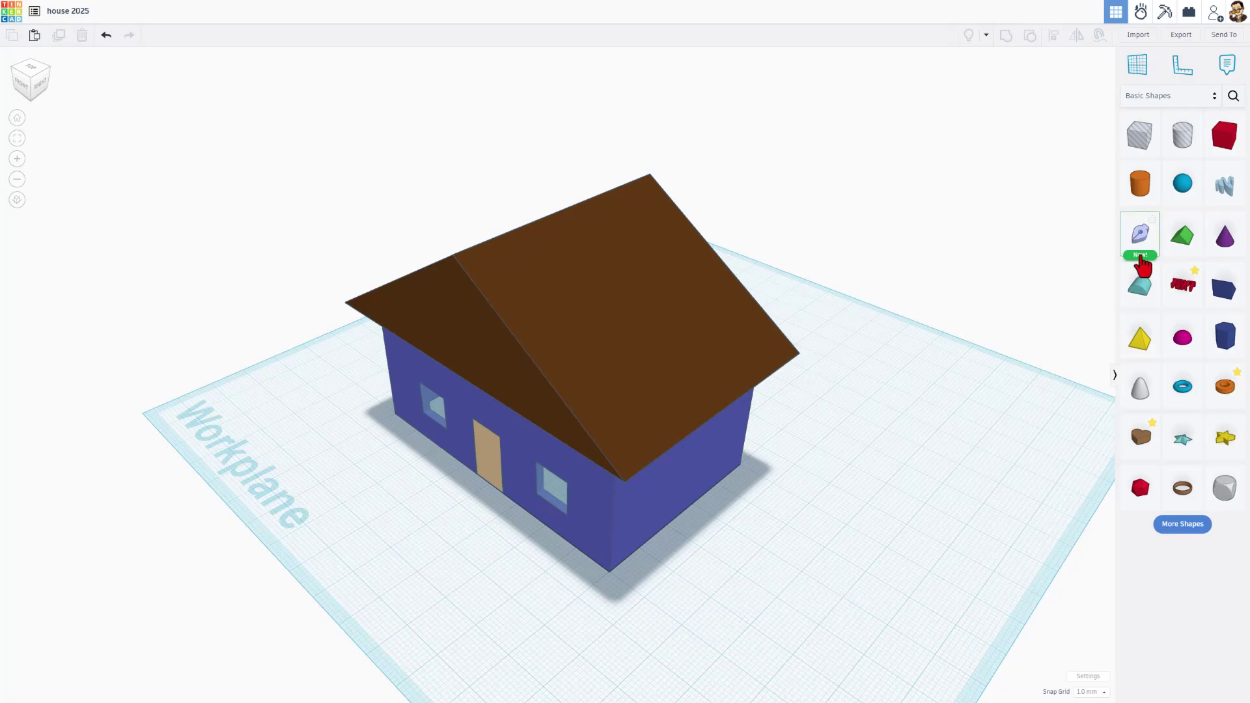
{"action": "mouse_move", "coordinate": [1141, 249]}
{"action": "left_mouse_down"}
{"action": "mouse_move", "coordinate": [939, 440]}
{"action": "mouse_move", "coordinate": [870, 537]}
{"action": "mouse_move", "coordinate": [823, 543]}
{"action": "left_mouse_up"}
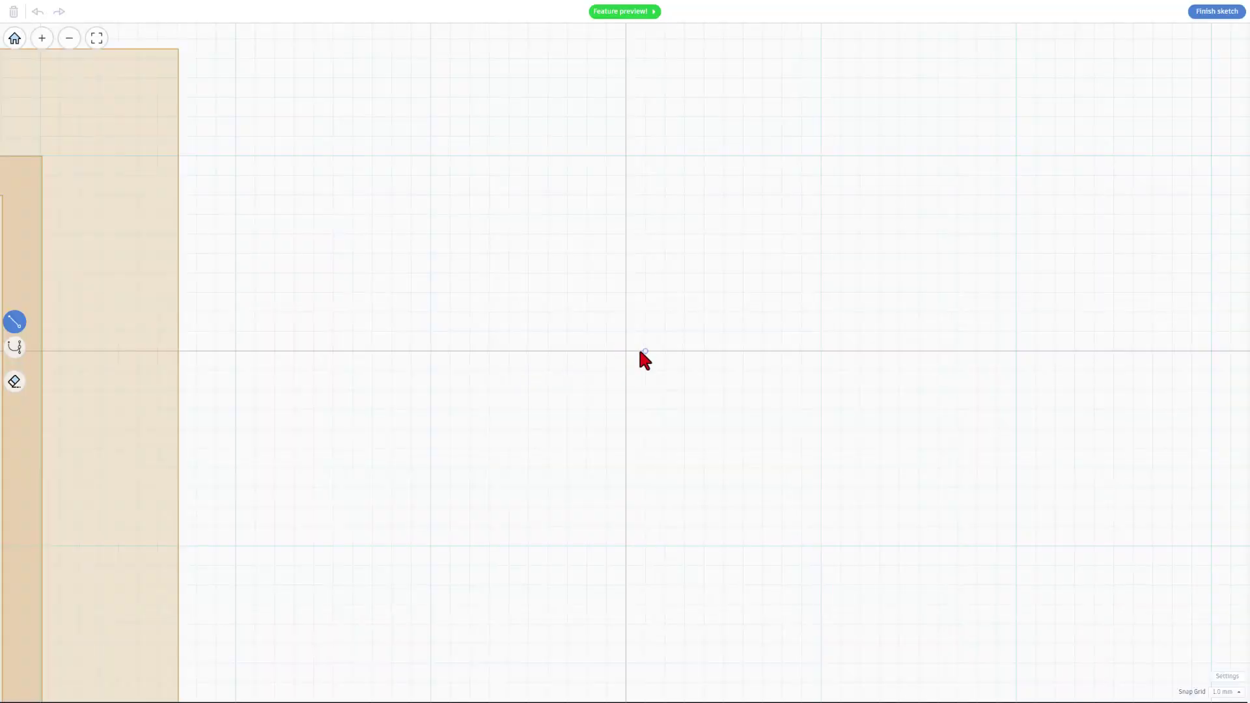
{"action": "left_click", "coordinate": [820, 351]}
{"action": "left_click", "coordinate": [781, 351]}
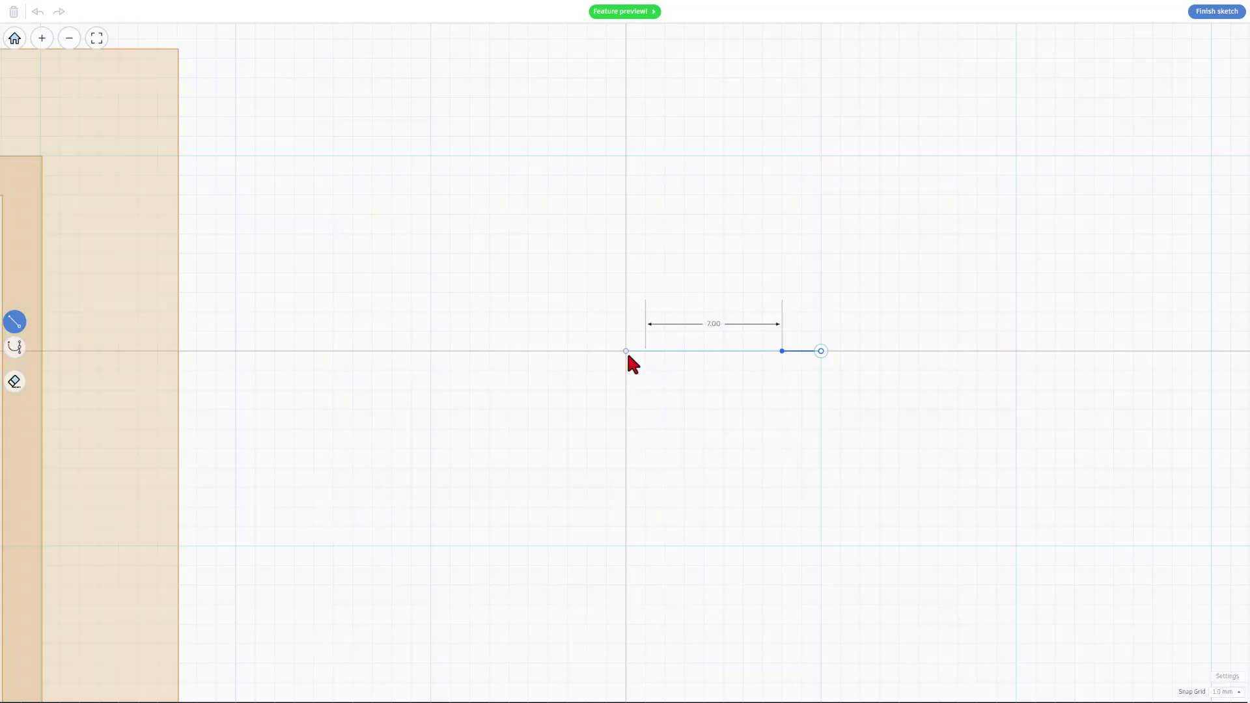
{"action": "left_click", "coordinate": [625, 272]}
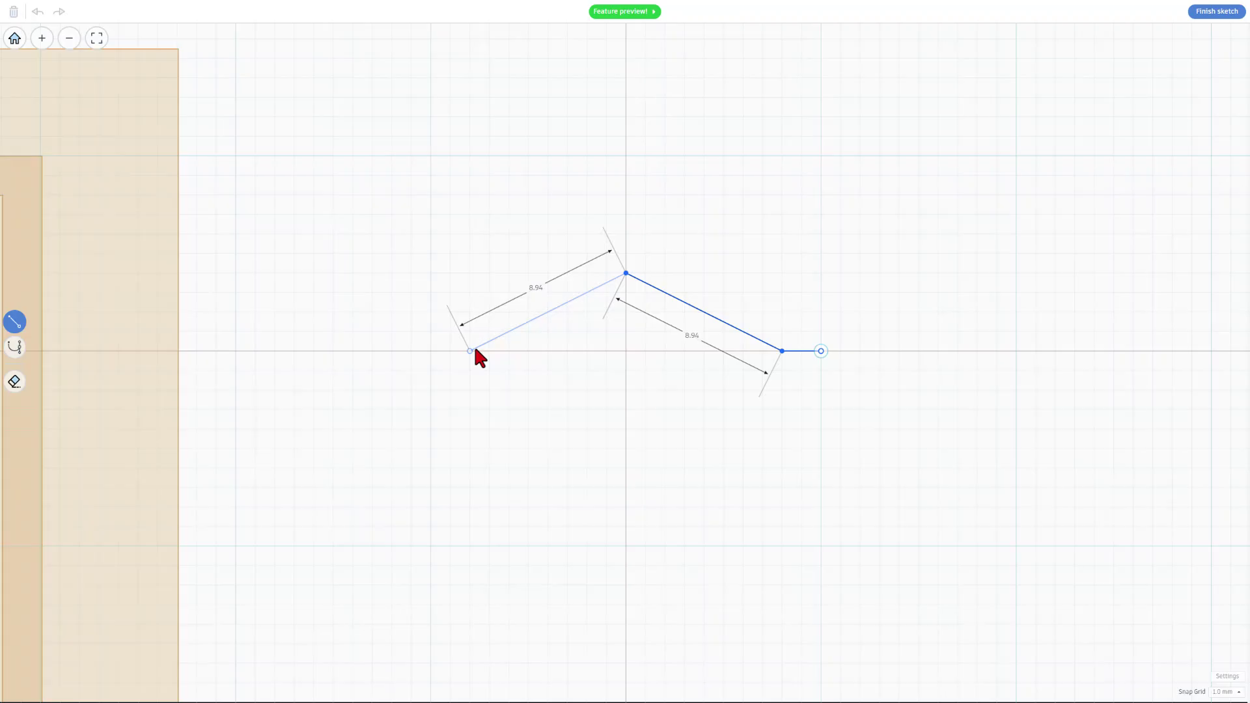
{"action": "left_click", "coordinate": [470, 350]}
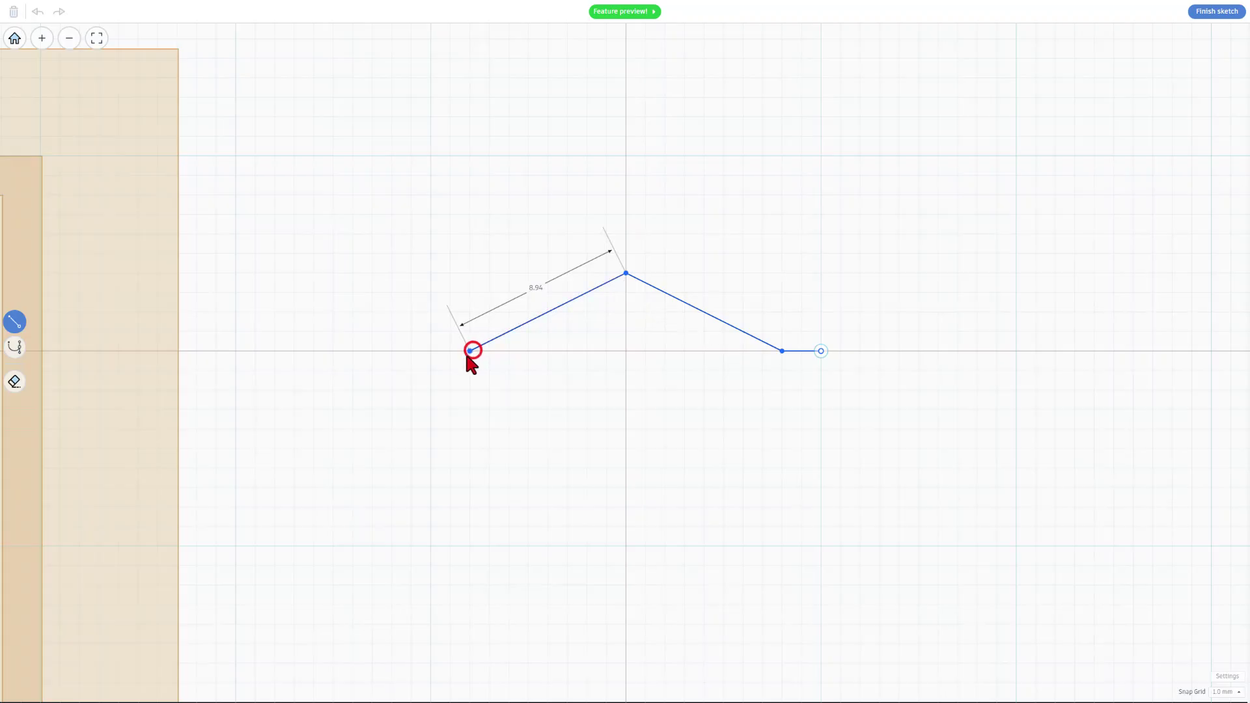
- Draw the 2-unit left end and outer slopes, closing the chevron outline
{"action": "left_click", "coordinate": [431, 351]}
{"action": "left_click", "coordinate": [430, 312]}
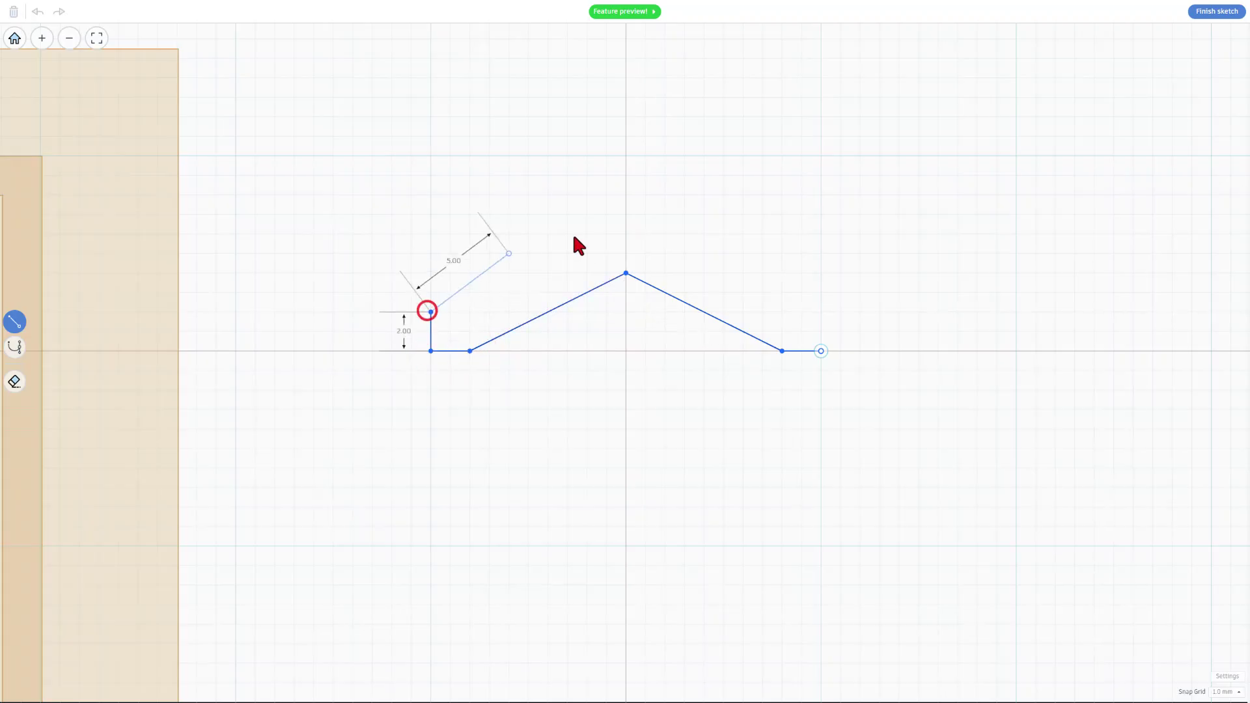
{"action": "left_click", "coordinate": [625, 233]}
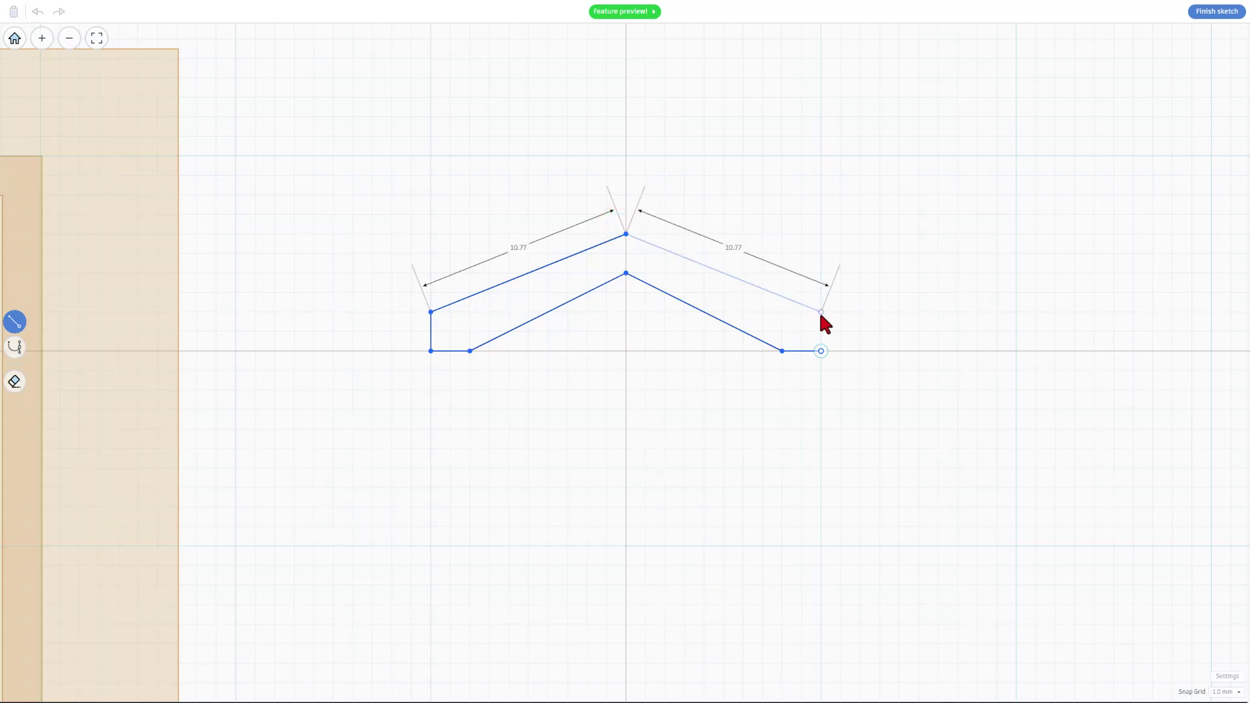
{"action": "left_click", "coordinate": [821, 311]}
{"action": "left_click", "coordinate": [821, 351]}
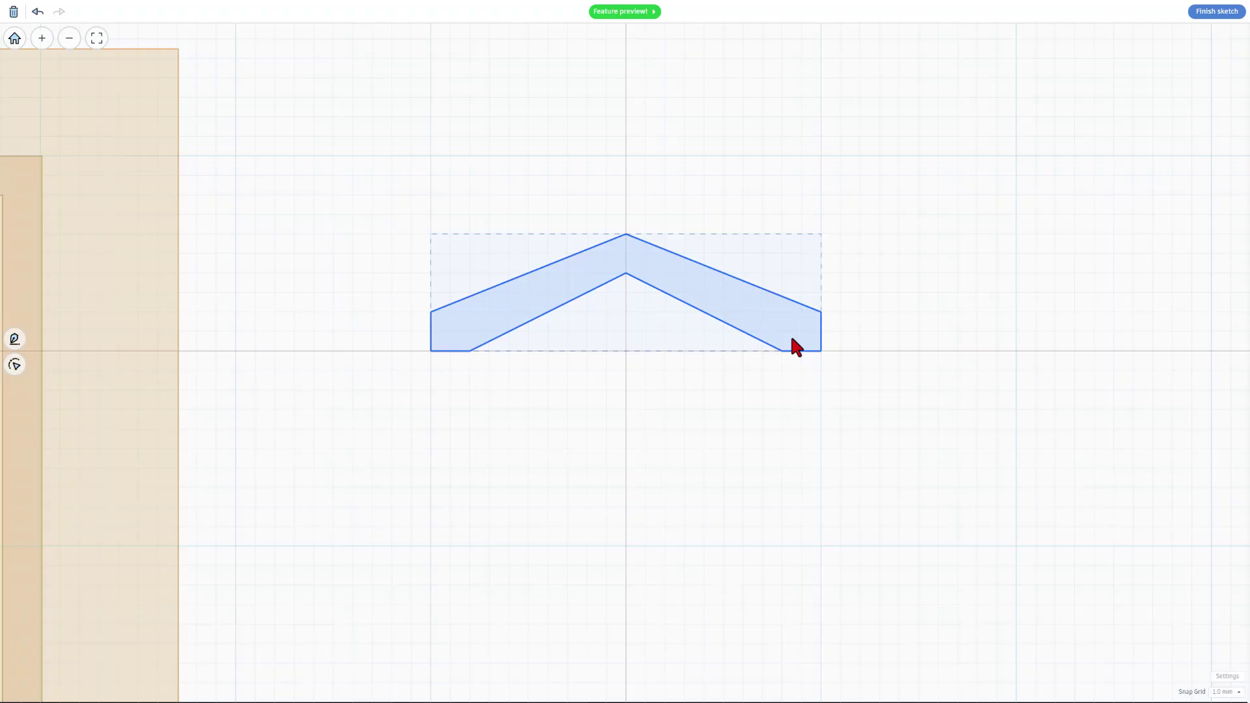
- Smooth the chevron's corners into a curved arch and finish the sketch
{"action": "left_click", "coordinate": [715, 292]}
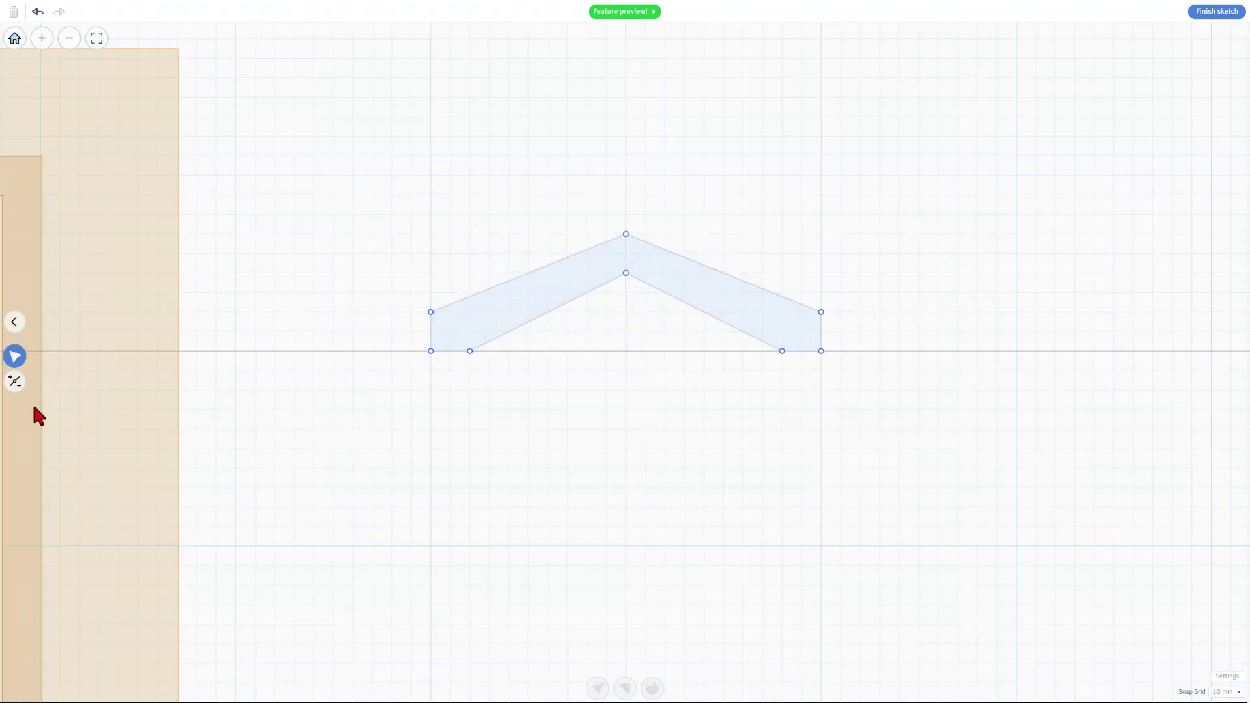
{"action": "left_click", "coordinate": [585, 272]}
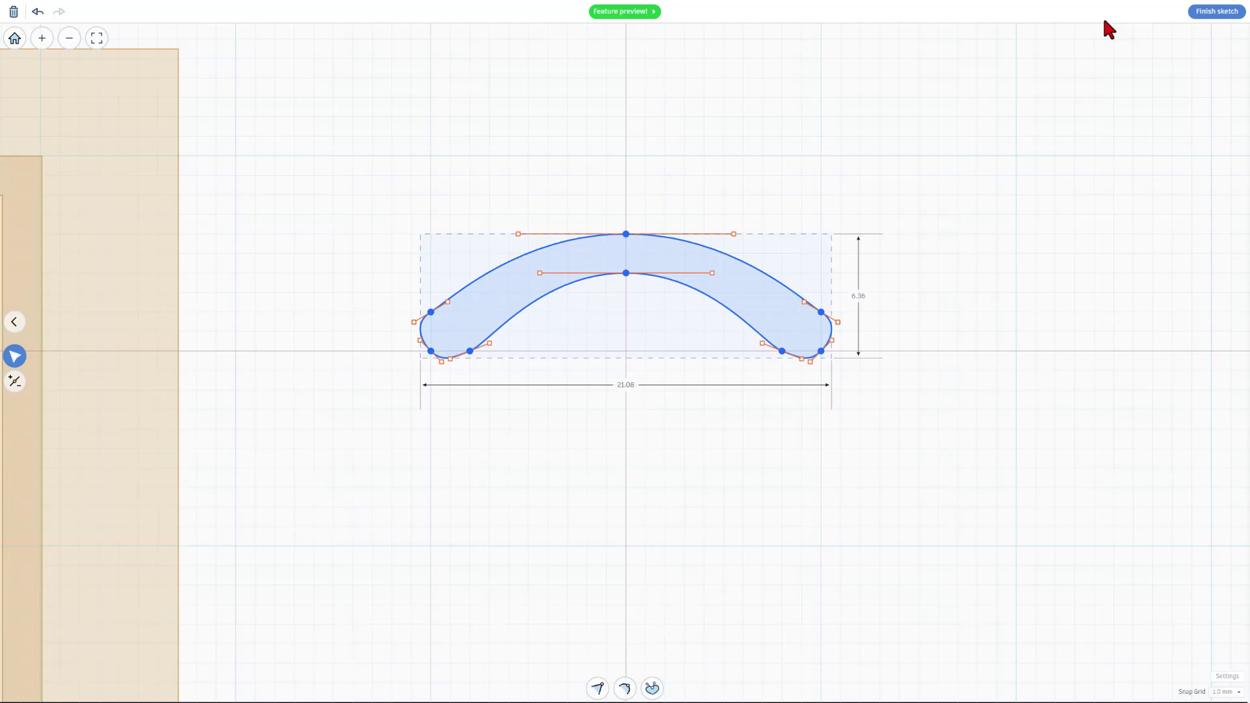
{"action": "left_click", "coordinate": [1209, 19]}
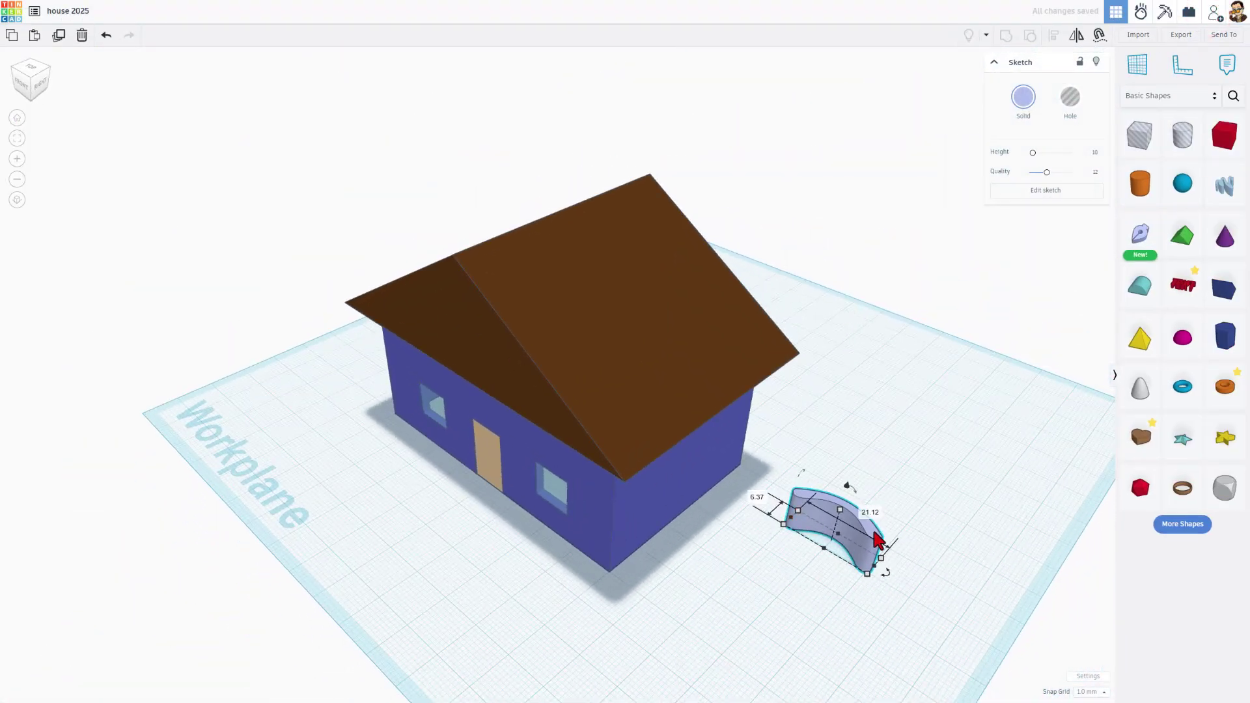
- Cruise the curved arch onto the front wall above the door
{"action": "left_click_drag", "start_coordinate": [868, 539], "coordinate": [454, 512]}
{"action": "right_click_drag", "start_coordinate": [454, 510], "coordinate": [563, 349]}
{"action": "key", "text": "c"}
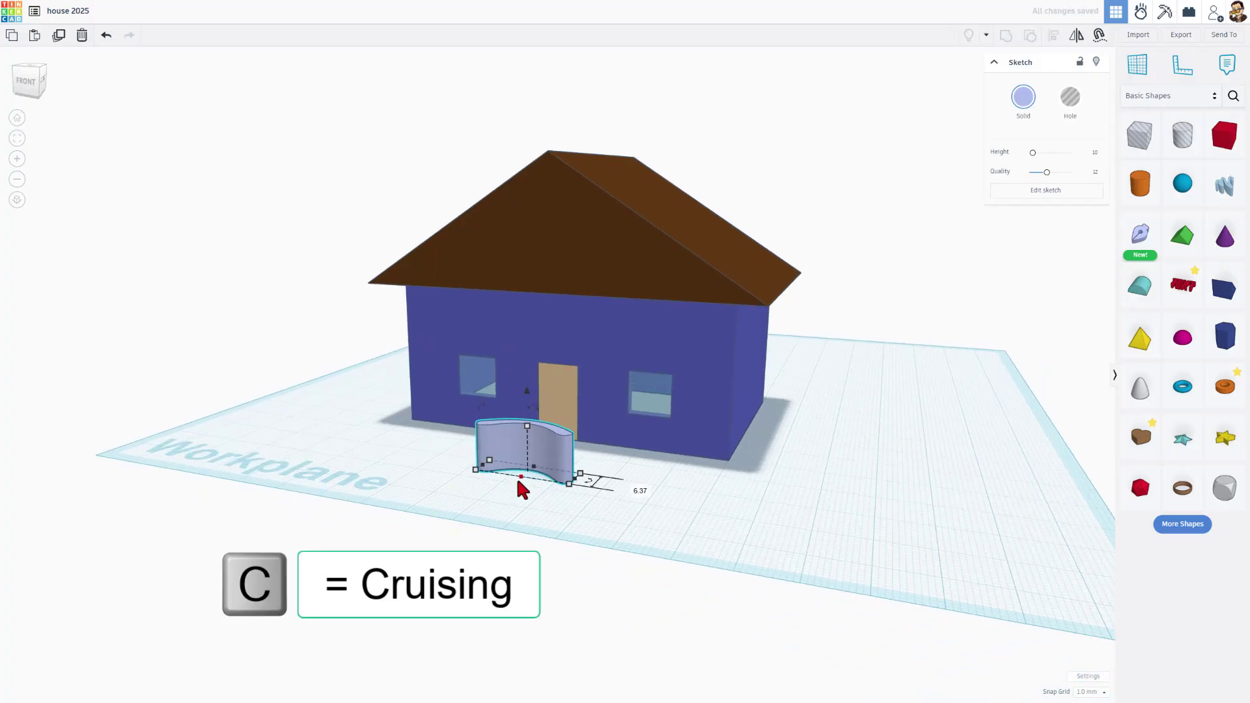
{"action": "left_click_drag", "start_coordinate": [527, 476], "coordinate": [564, 346]}
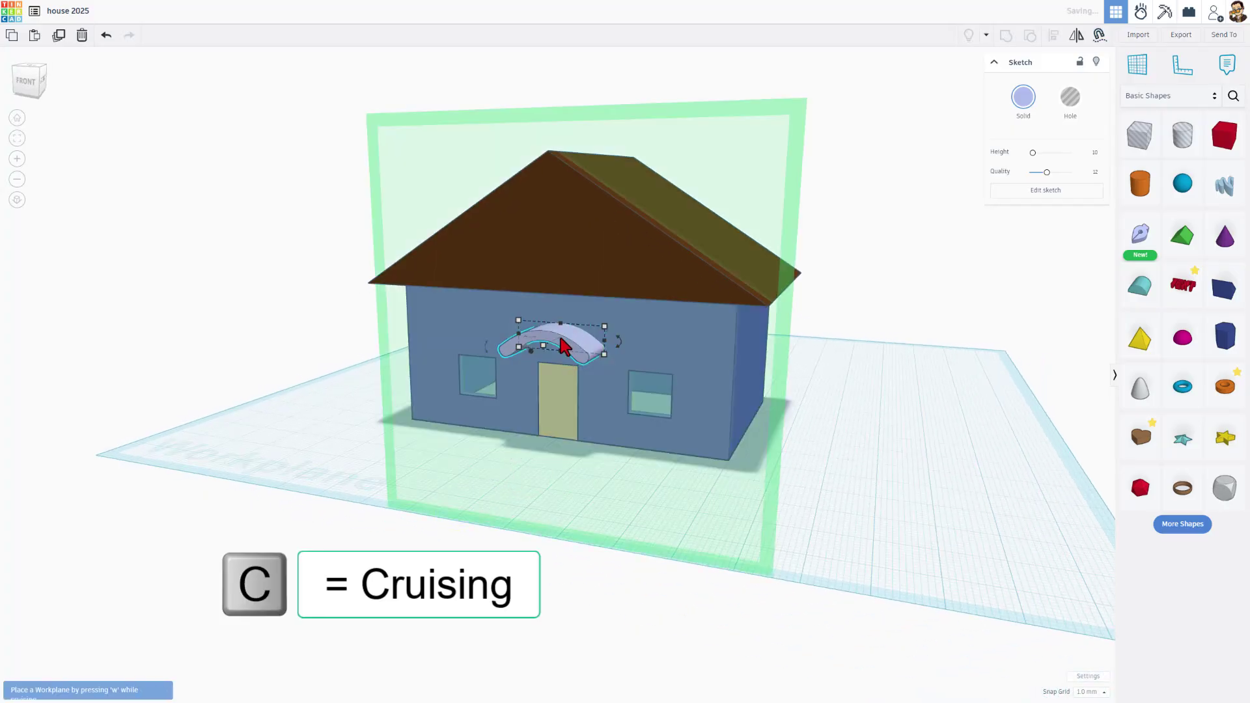
{"action": "left_click", "coordinate": [524, 497]}
{"action": "mouse_move", "coordinate": [524, 497]}
{"action": "right_mouse_down"}
{"action": "mouse_move", "coordinate": [688, 519]}
{"action": "mouse_move", "coordinate": [599, 391]}
{"action": "right_mouse_up"}
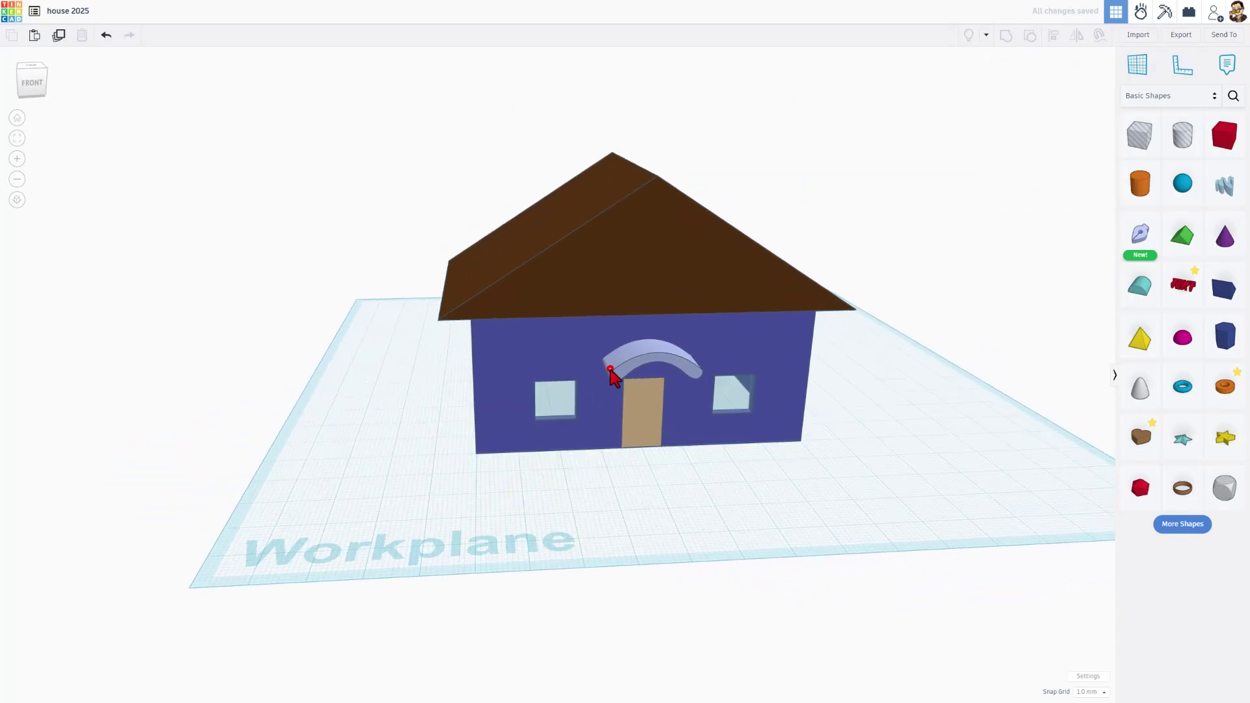
- Align the arch centred with the house wall over the door
{"action": "left_click", "coordinate": [605, 375]}
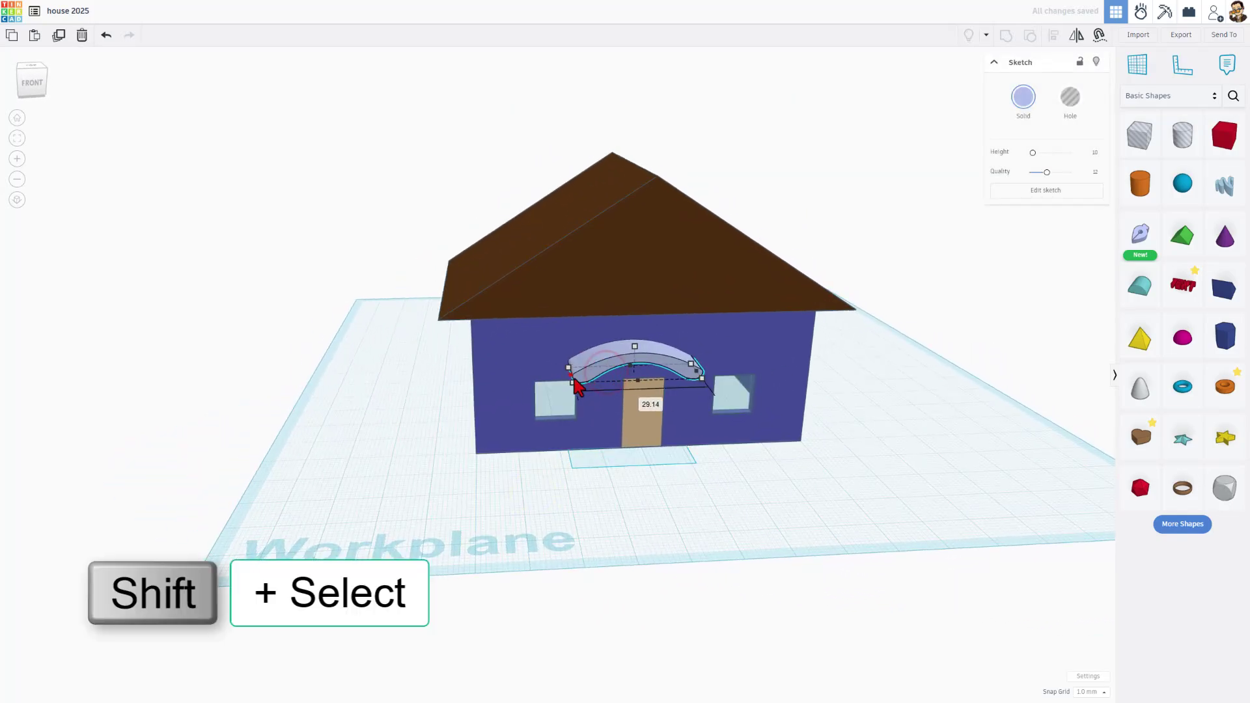
{"action": "left_click", "coordinate": [610, 374], "text": "shift"}
{"action": "left_click", "coordinate": [610, 375], "text": "shift"}
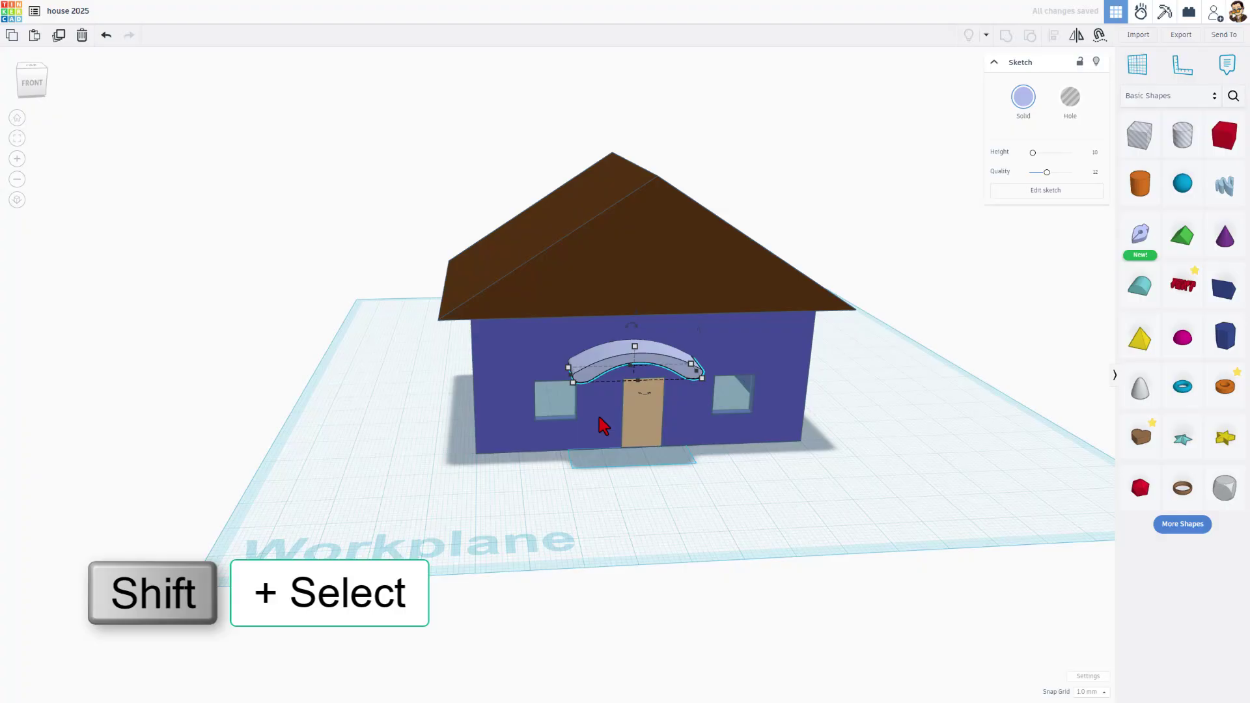
{"action": "left_click", "coordinate": [598, 427], "text": "shift"}
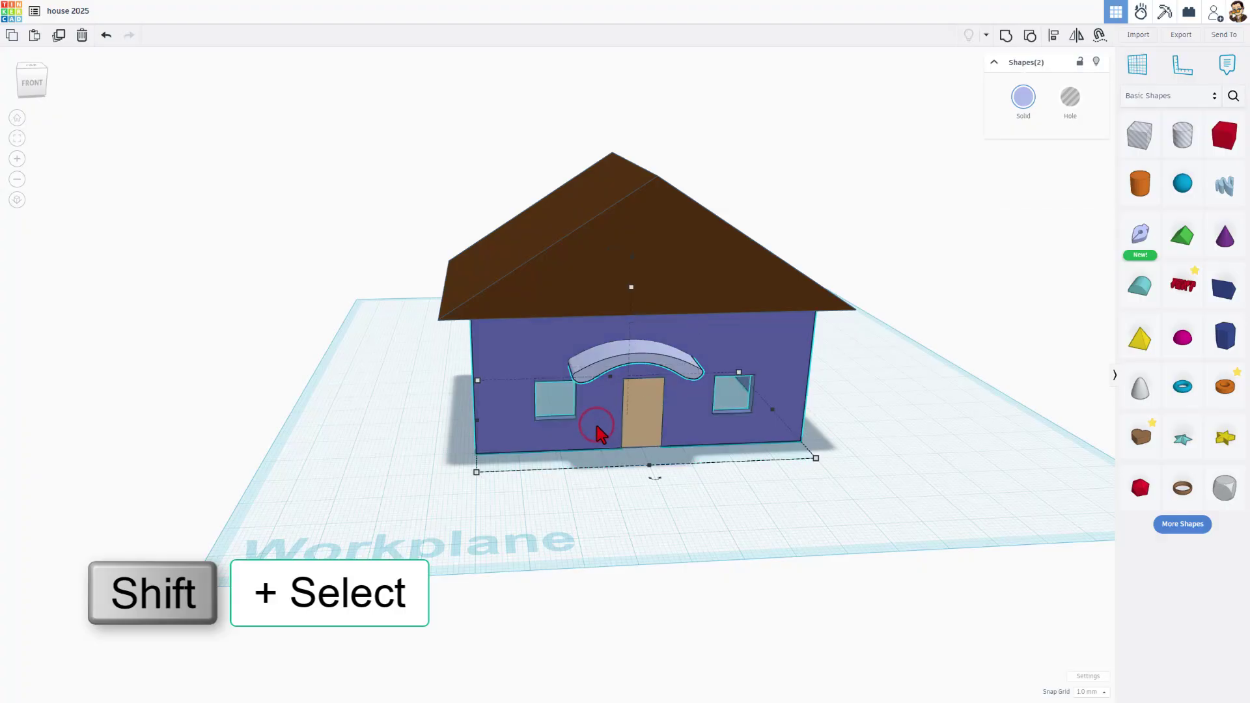
{"action": "key", "text": "l"}
{"action": "left_click", "coordinate": [597, 431]}
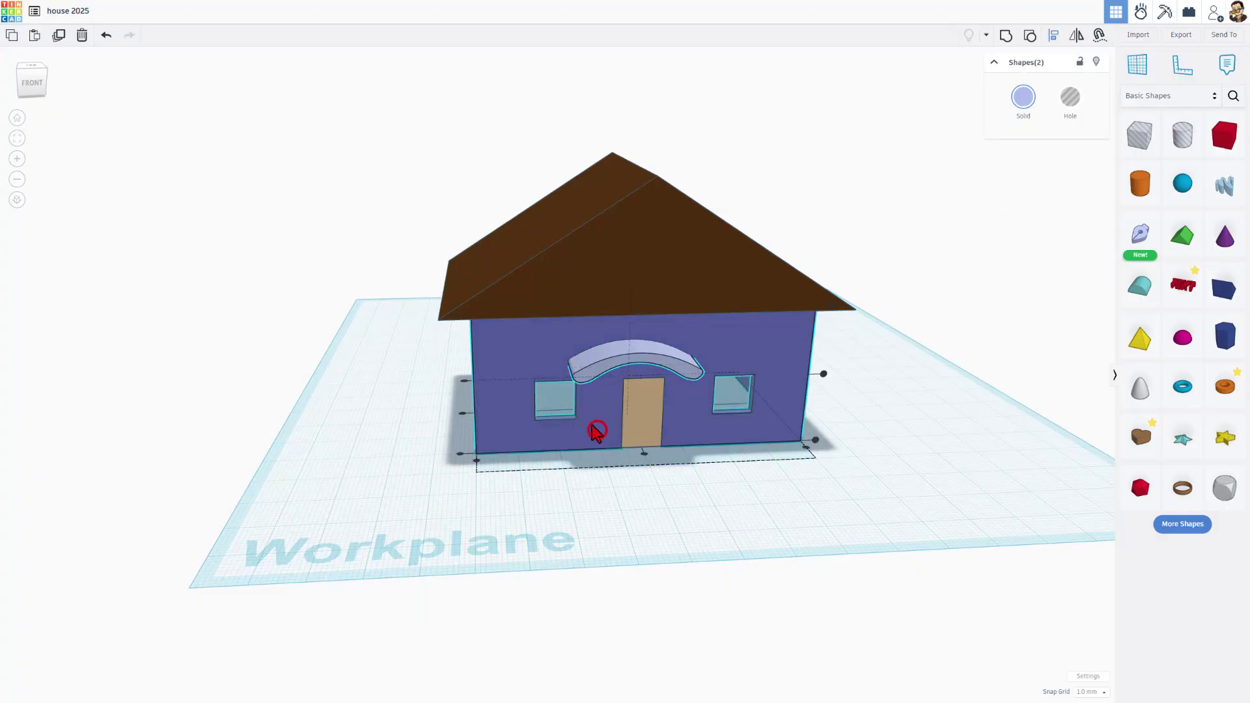
{"action": "left_click", "coordinate": [643, 453]}
{"action": "left_click", "coordinate": [650, 503]}
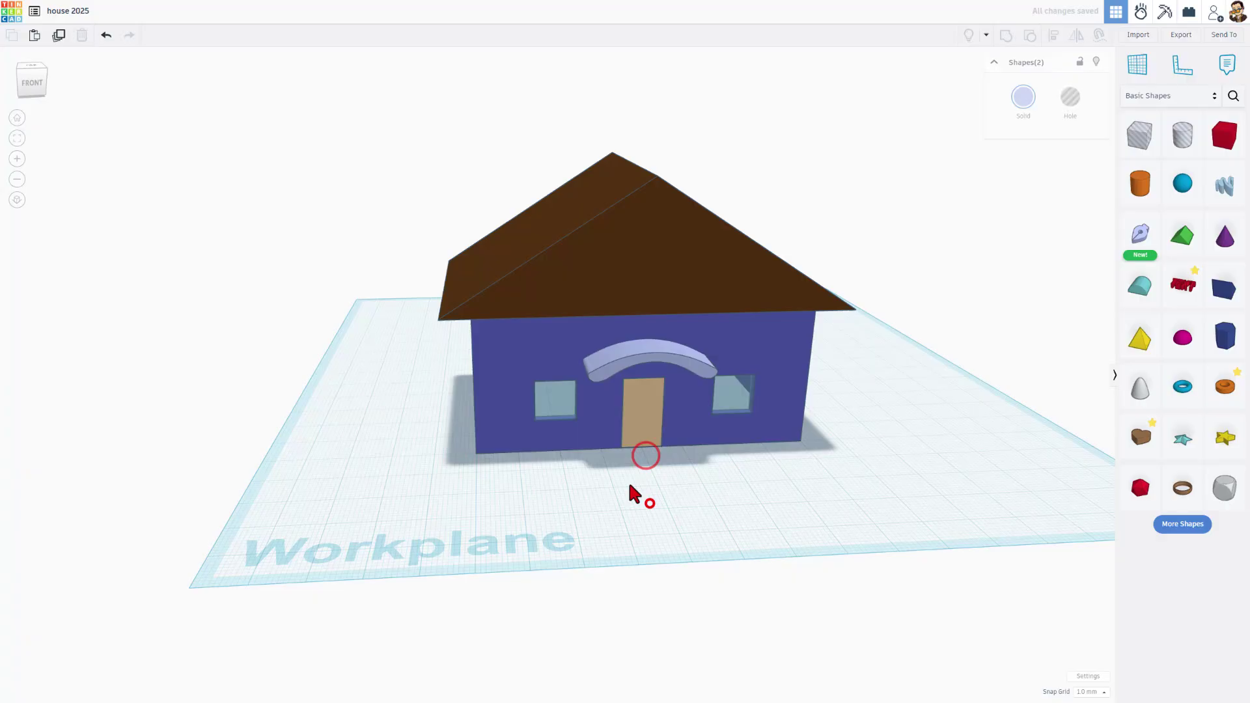
- Push the arch against the front wall and colour it tan
{"action": "right_click_drag", "start_coordinate": [621, 483], "coordinate": [713, 502]}
{"action": "mouse_move", "coordinate": [701, 371]}
{"action": "left_mouse_down"}
{"action": "mouse_move", "coordinate": [748, 418]}
{"action": "mouse_move", "coordinate": [735, 409]}
{"action": "left_mouse_up"}
{"action": "left_click", "coordinate": [742, 502]}
{"action": "left_click", "coordinate": [720, 371]}
{"action": "left_click", "coordinate": [1023, 97]}
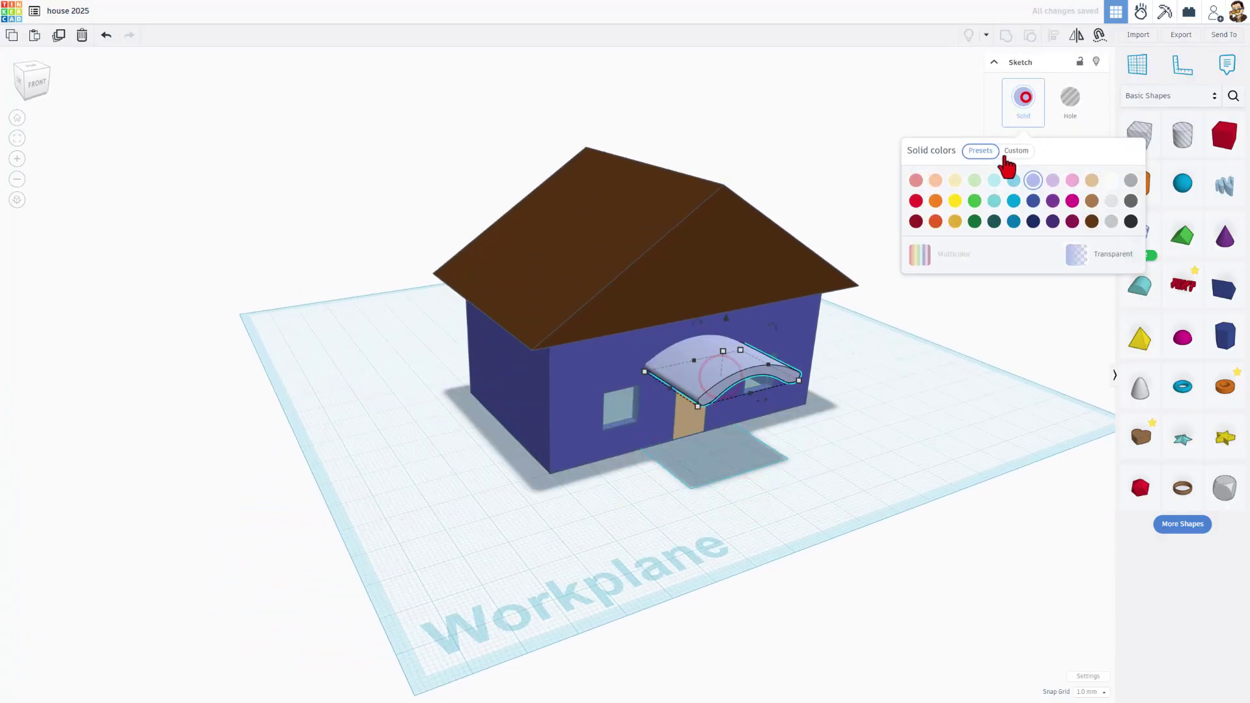
{"action": "left_click", "coordinate": [1091, 180]}
- Add a new sketch shape to the workplane
{"action": "left_click", "coordinate": [920, 399]}
{"action": "mouse_move", "coordinate": [920, 399]}
{"action": "right_mouse_down"}
{"action": "mouse_move", "coordinate": [720, 407]}
{"action": "mouse_move", "coordinate": [714, 388]}
{"action": "right_mouse_up"}
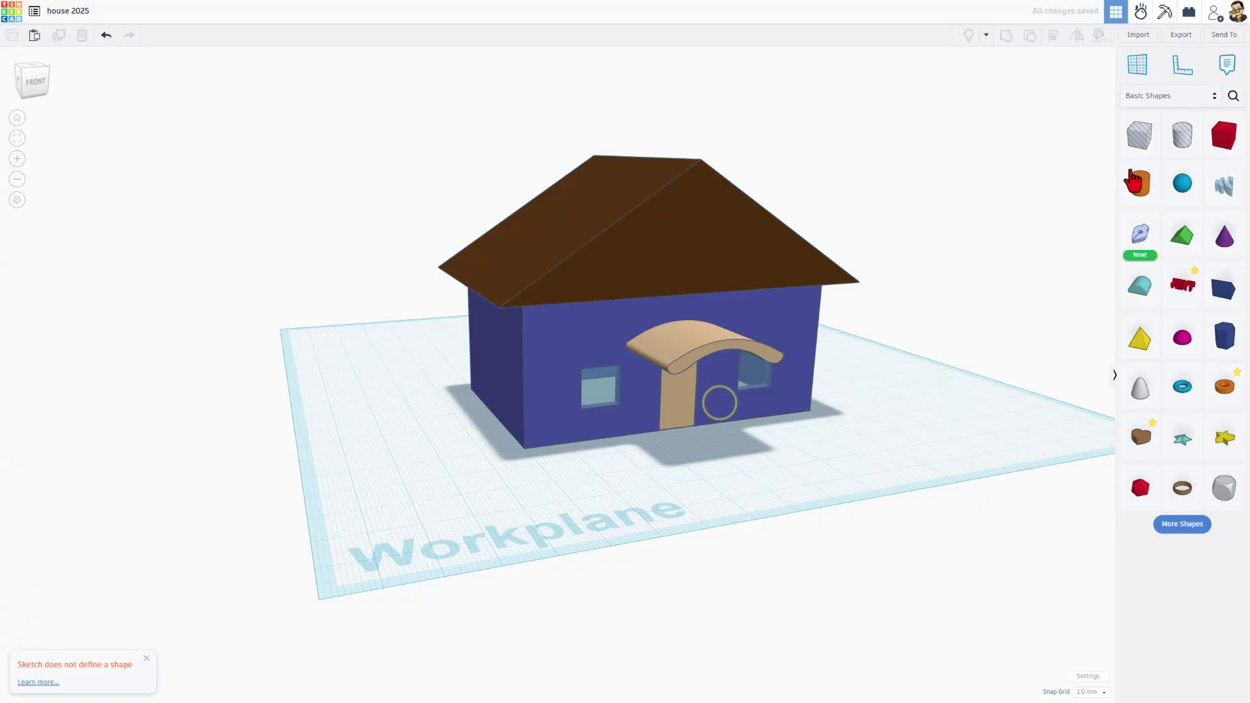
{"action": "mouse_move", "coordinate": [925, 405]}
{"action": "right_mouse_down"}
{"action": "mouse_move", "coordinate": [845, 447]}
{"action": "mouse_move", "coordinate": [866, 424]}
{"action": "right_mouse_up"}
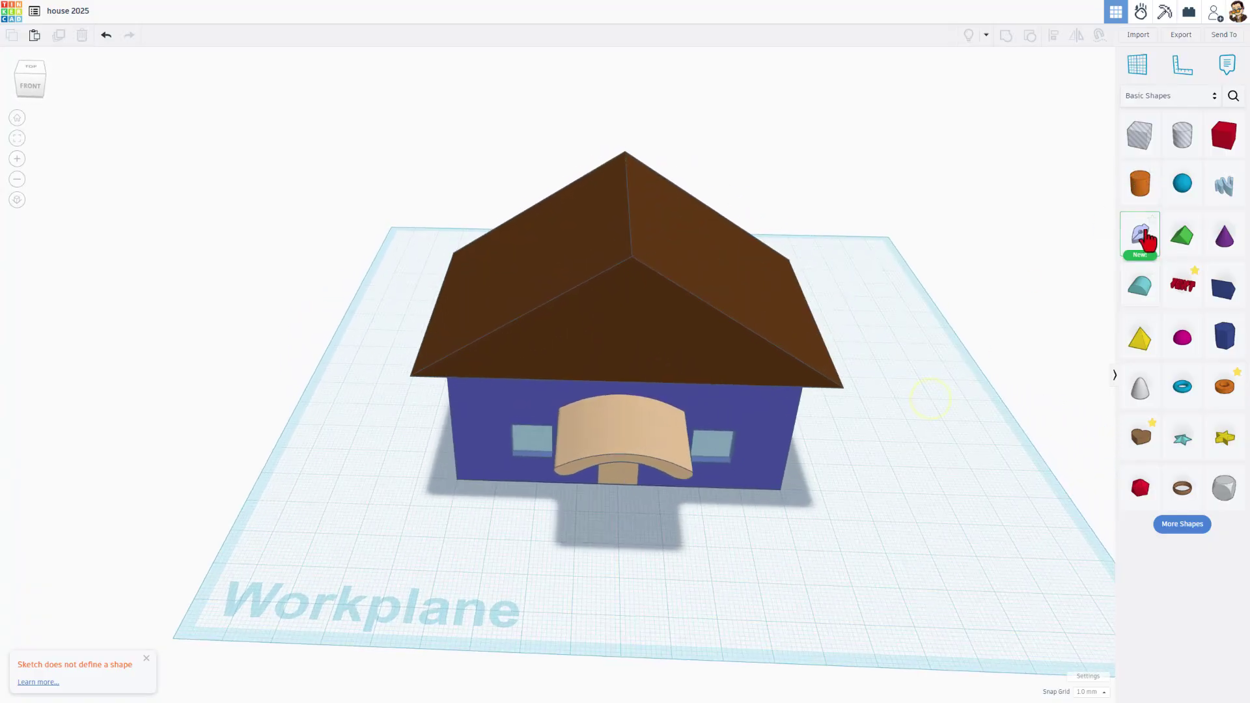
{"action": "mouse_move", "coordinate": [1140, 233]}
{"action": "left_mouse_down"}
{"action": "mouse_move", "coordinate": [990, 329]}
{"action": "mouse_move", "coordinate": [786, 547]}
{"action": "mouse_move", "coordinate": [800, 559]}
{"action": "mouse_move", "coordinate": [792, 550]}
{"action": "left_mouse_up"}
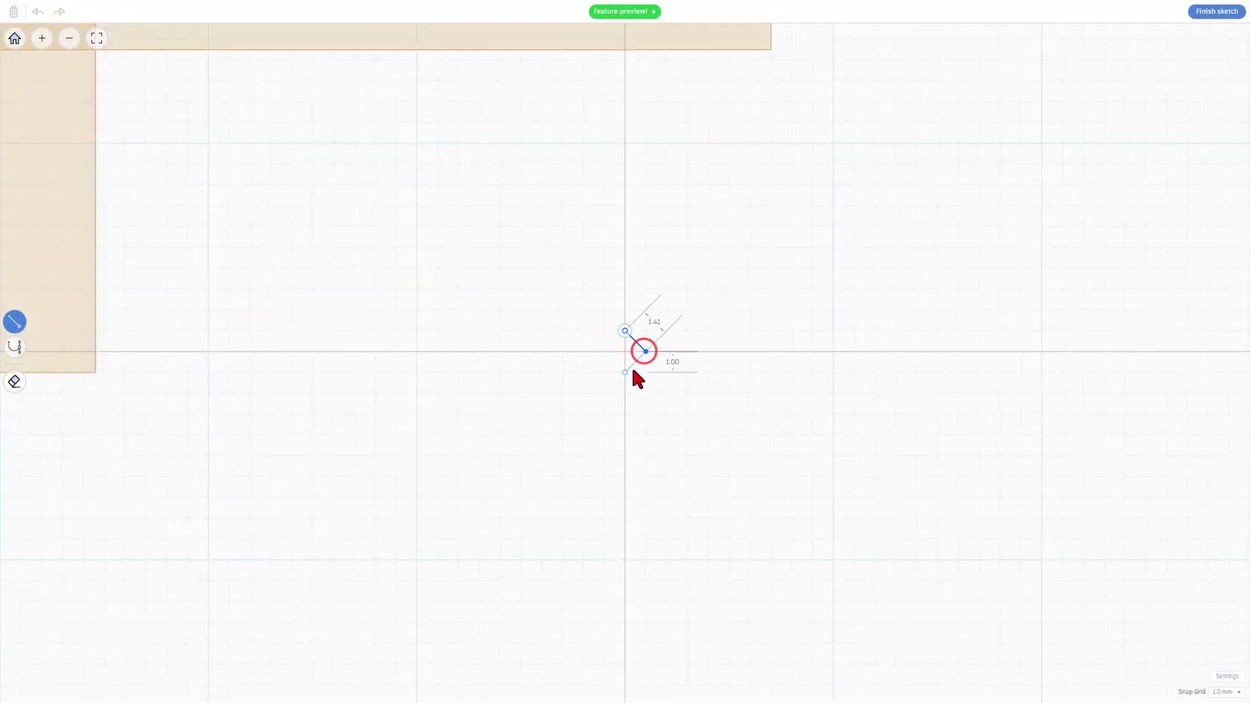
- Draw a small diamond and round it into a 2.00 by 2.00 circle
{"action": "left_click", "coordinate": [627, 370]}
{"action": "left_click", "coordinate": [605, 353]}
{"action": "left_click", "coordinate": [619, 334]}
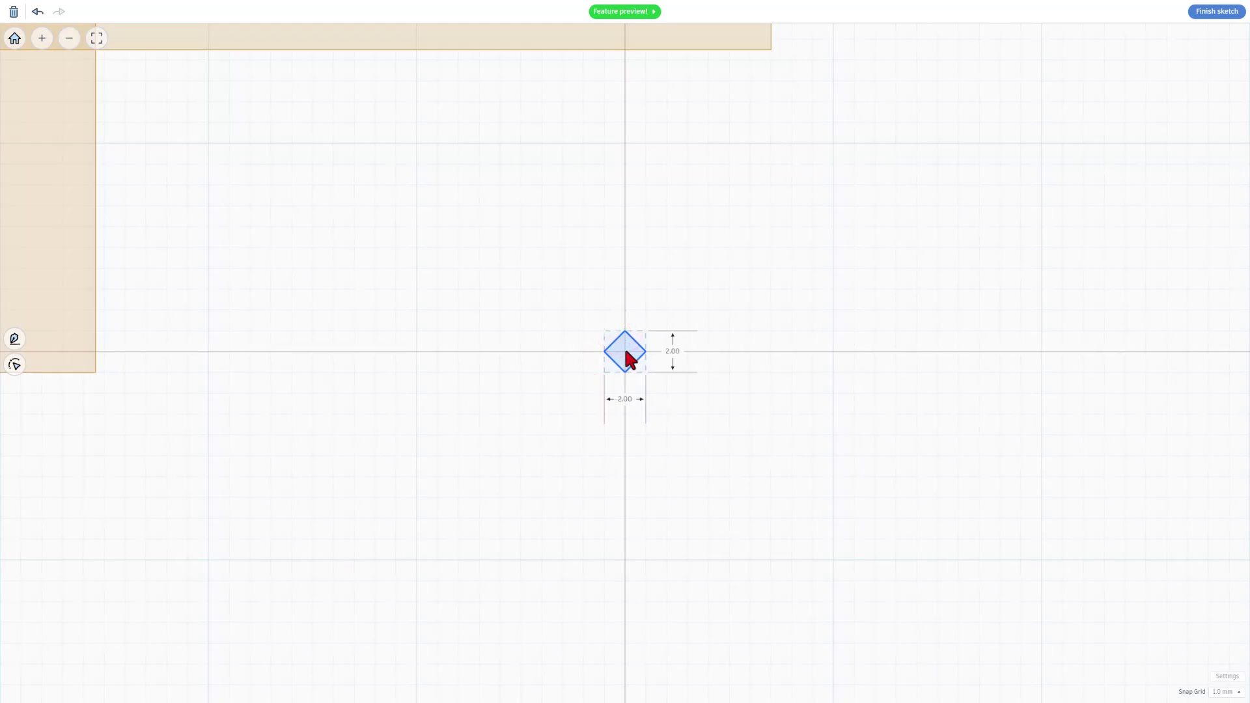
{"action": "key", "text": "Escape"}
{"action": "left_click", "coordinate": [625, 352]}
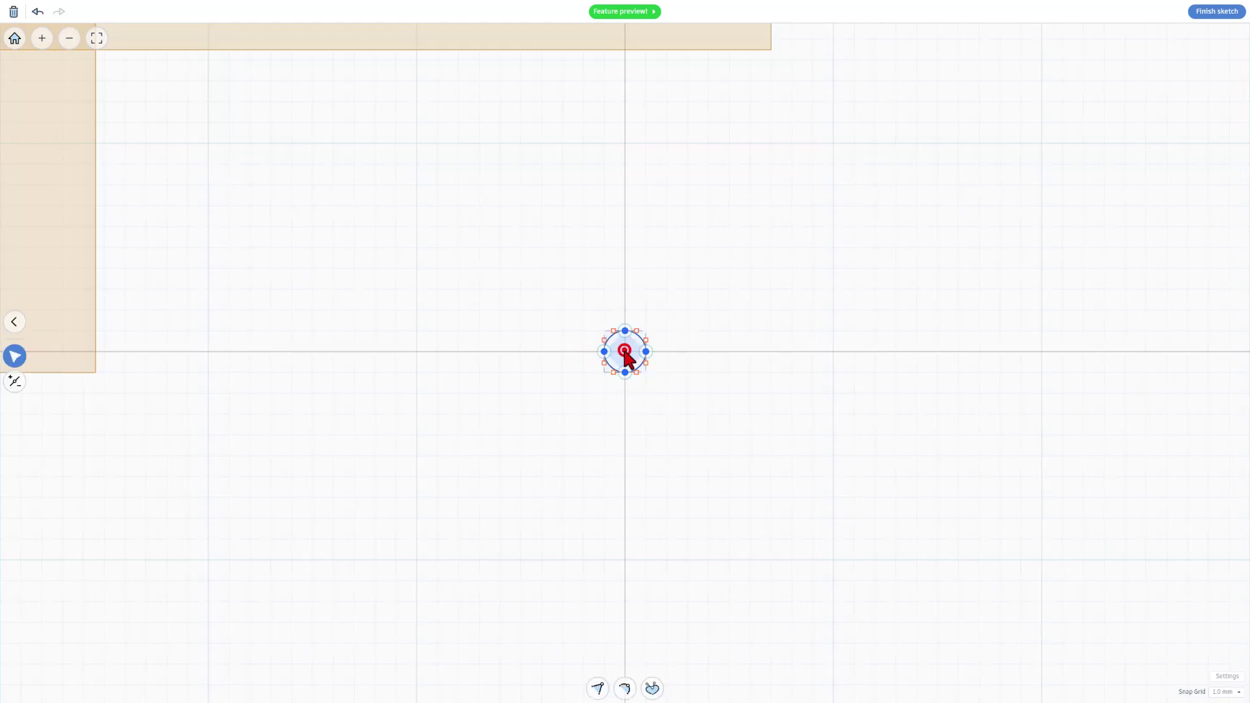
- Finish the sketch and duplicate the post, standing the posts under the awning ends
{"action": "left_click", "coordinate": [1215, 12]}
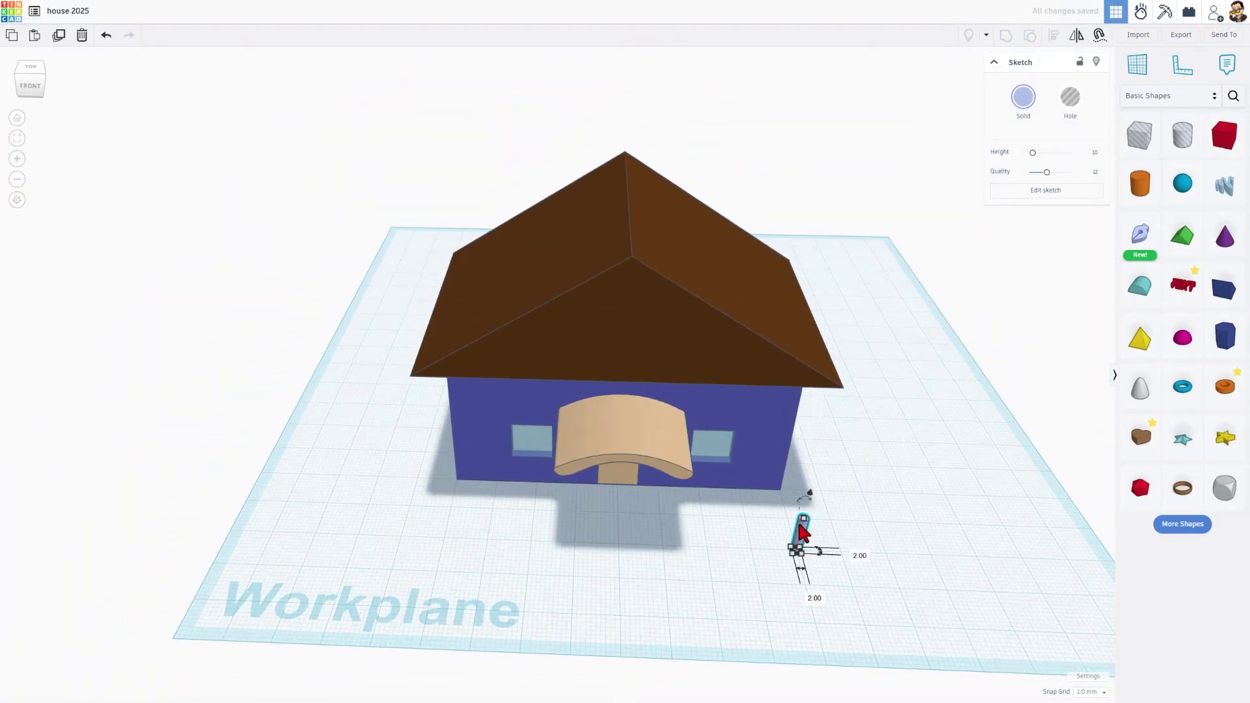
{"action": "key", "text": "ctrl+d"}
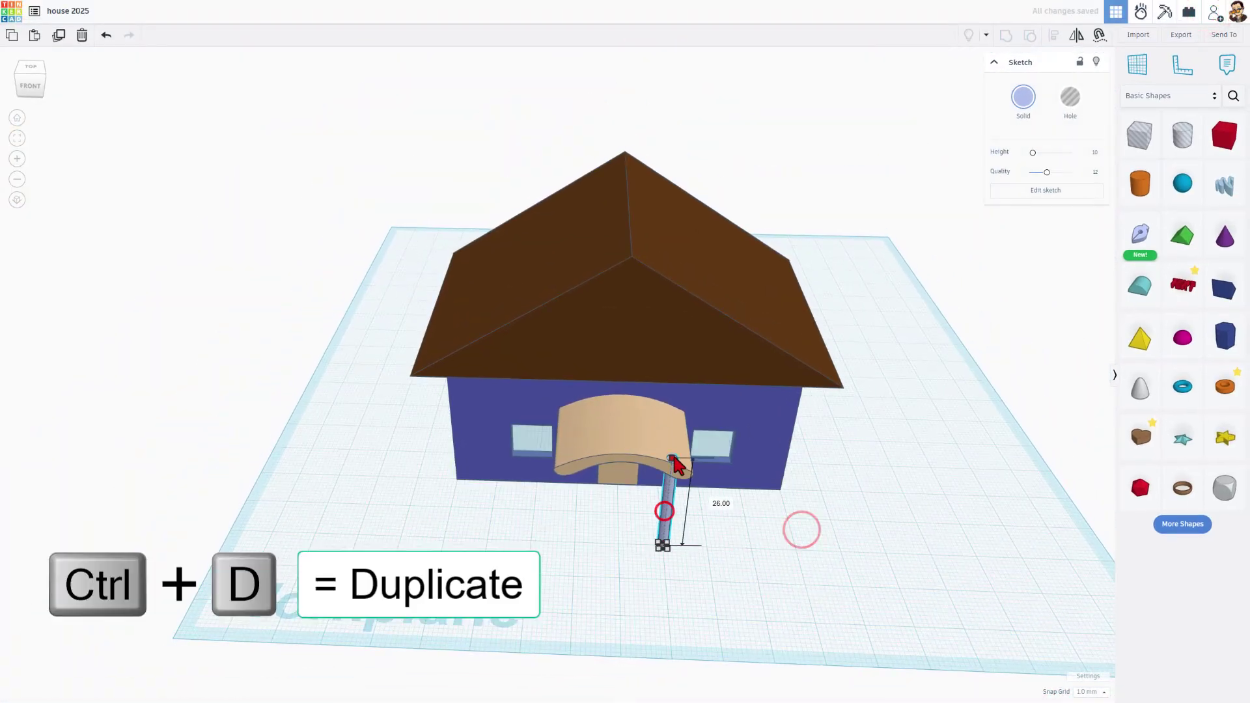
{"action": "left_click_drag", "start_coordinate": [801, 527], "coordinate": [672, 509]}
{"action": "right_click_drag", "start_coordinate": [670, 510], "coordinate": [525, 508]}
- Select both posts and colour them dark brown
{"action": "left_click", "coordinate": [755, 430], "text": "shift"}
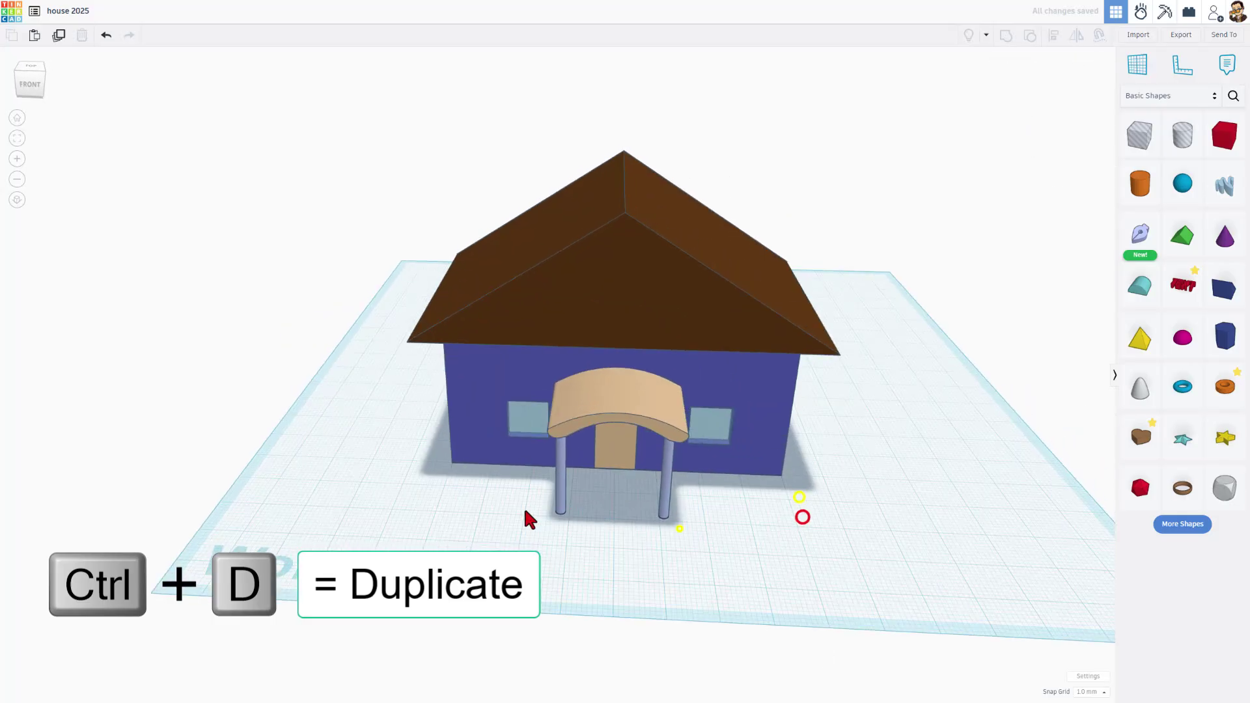
{"action": "left_click", "coordinate": [1019, 101]}
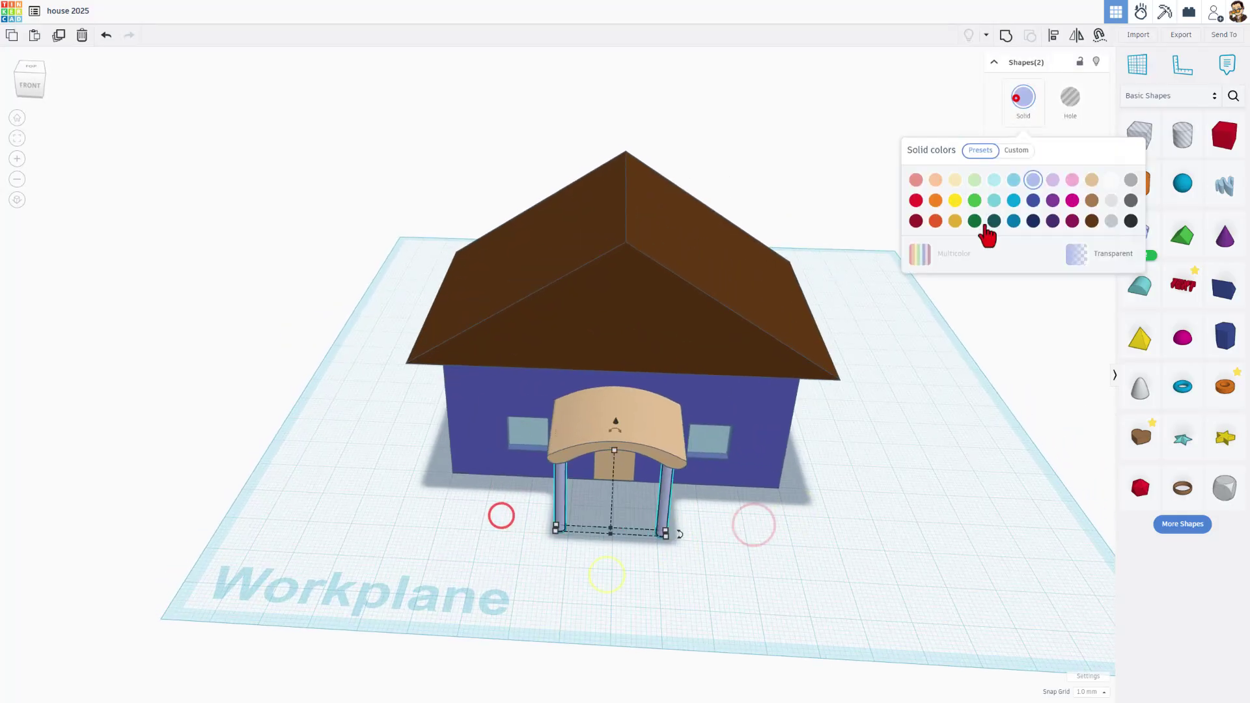
{"action": "left_click", "coordinate": [1091, 221]}
{"action": "right_click_drag", "start_coordinate": [882, 524], "coordinate": [817, 531]}
{"action": "scroll", "coordinate": [848, 519], "scroll_direction": "down", "scroll_amount": 2}
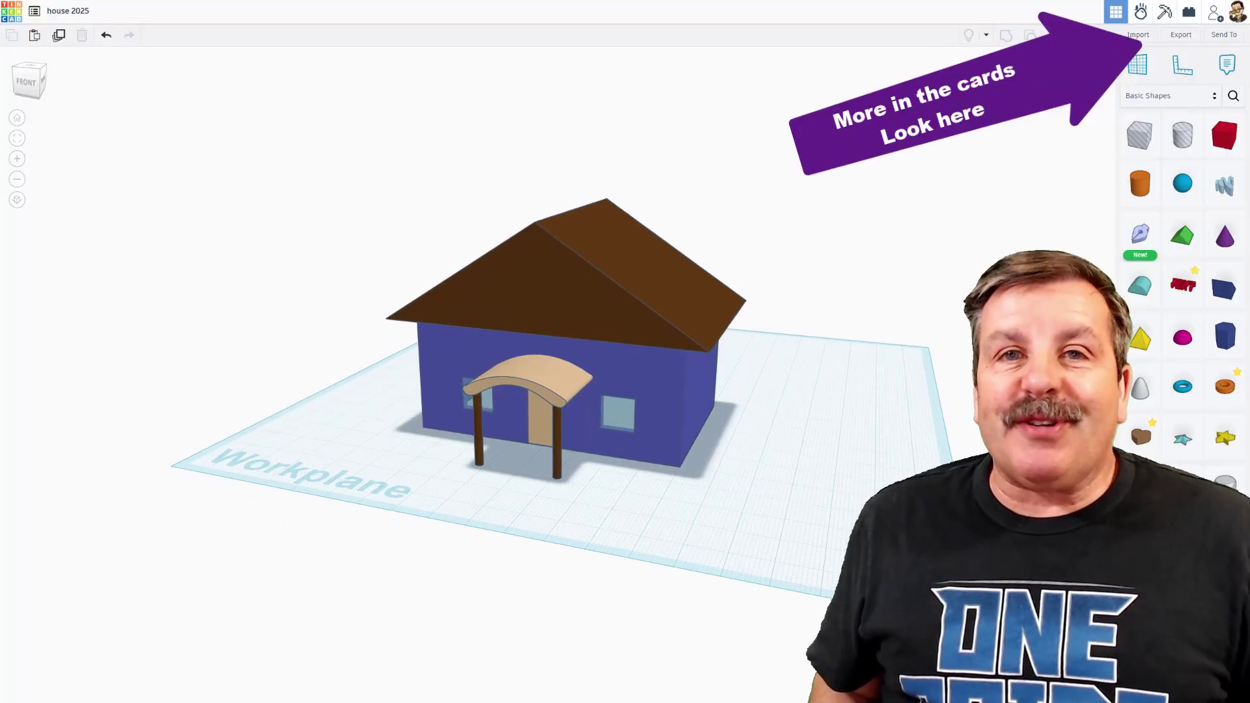